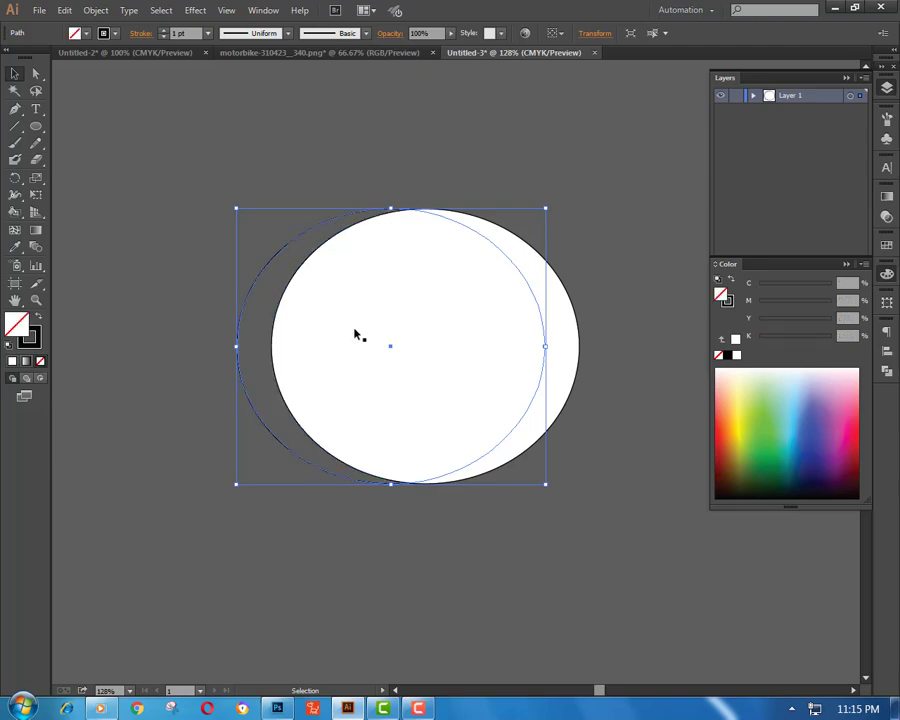
Remove the ellipses' white fill and divide the overlapping pair into separate pieces
{"action": "left_click", "coordinate": [354, 331]}
{"action": "key", "text": "slash"}
{"action": "left_click", "coordinate": [277, 438]}
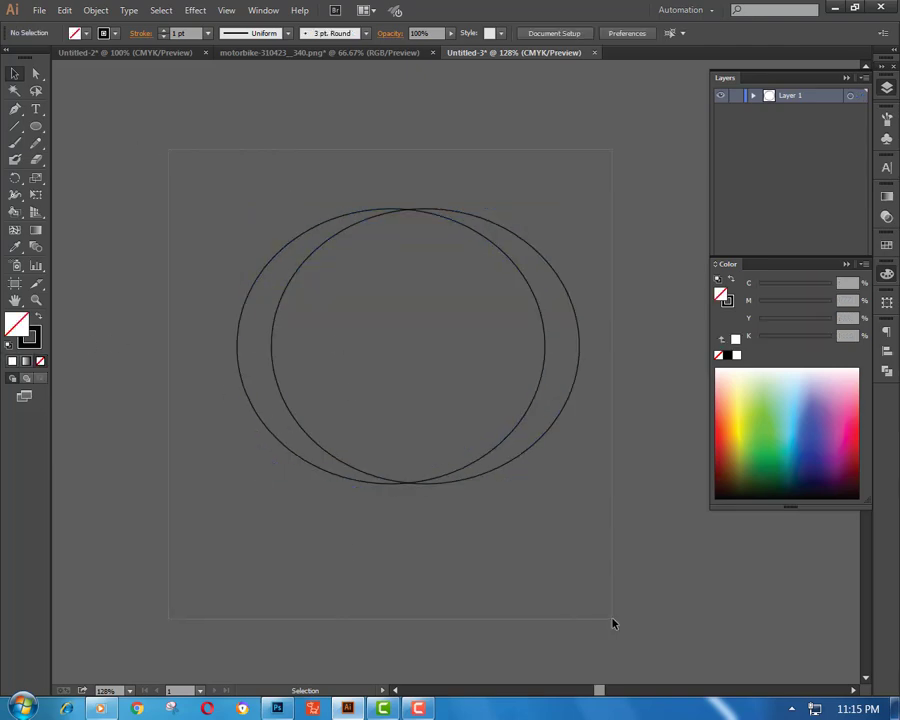
{"action": "key", "text": "ctrl+a"}
{"action": "left_click", "coordinate": [886, 370]}
{"action": "left_click", "coordinate": [593, 530]}
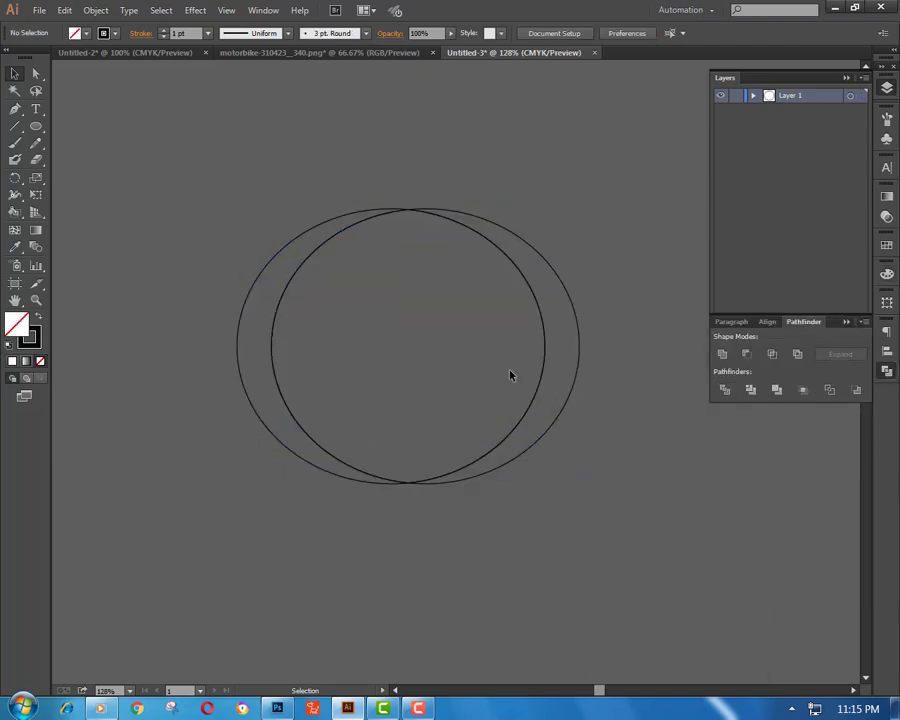
Isolate the crescent pieces and shift the left crescent further left
{"action": "left_click_drag", "start_coordinate": [410, 403], "coordinate": [445, 453]}
{"action": "left_click", "coordinate": [416, 480]}
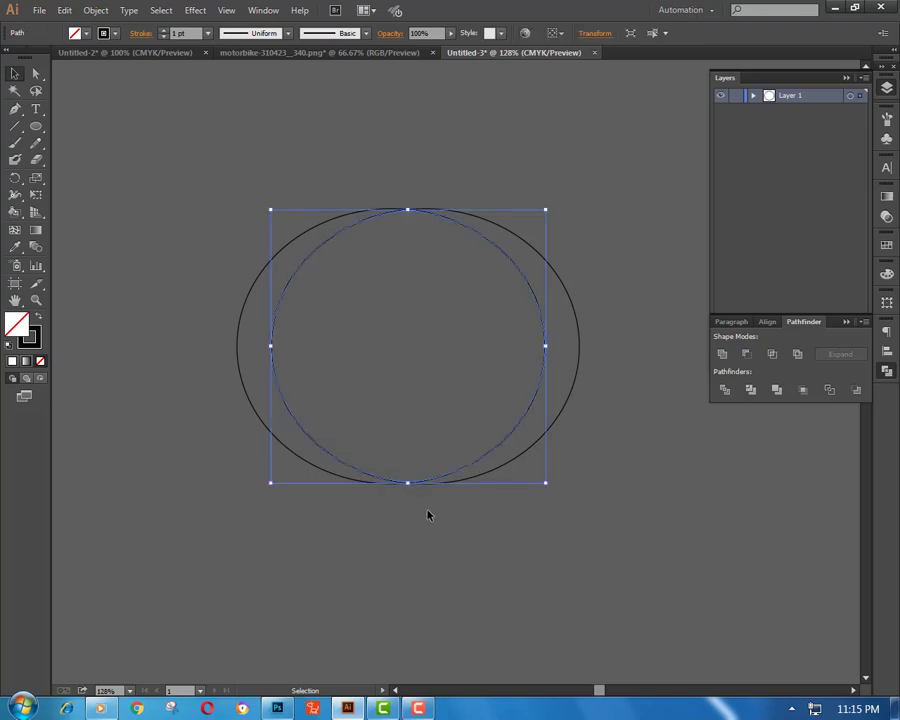
{"action": "left_click", "coordinate": [426, 510]}
{"action": "left_click", "coordinate": [292, 244]}
{"action": "key", "text": "shift+Left"}
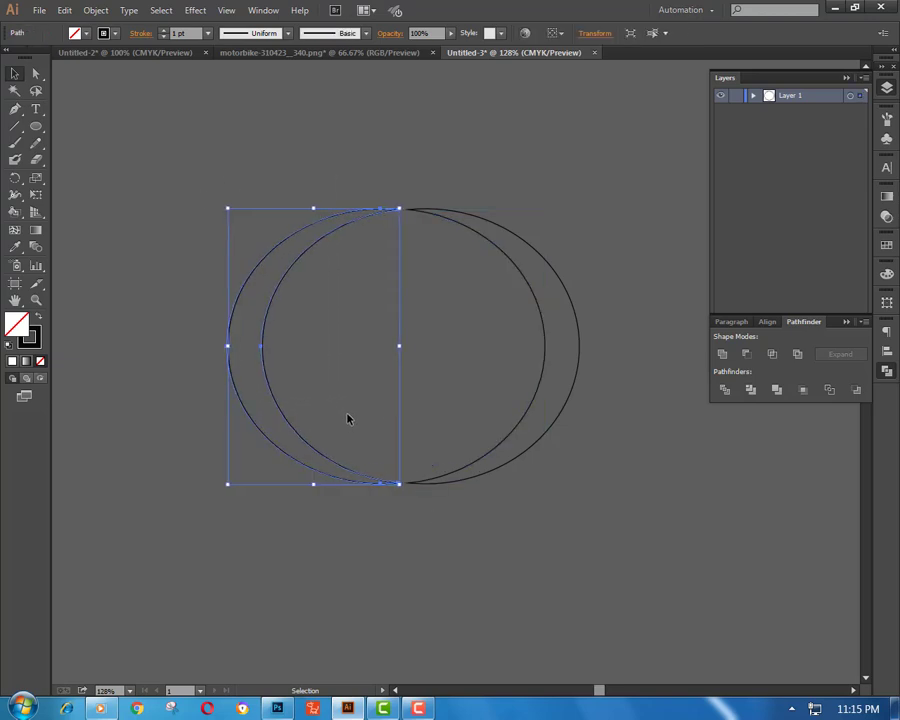
{"action": "key", "text": "shift+Left"}
{"action": "key", "text": "shift+Left"}
{"action": "key", "text": "shift+Left"}
{"action": "key", "text": "shift+Left"}
{"action": "key", "text": "shift+Left"}
{"action": "left_click", "coordinate": [373, 473]}
Shrink both crescents to a height of 10.26 cm
{"action": "left_click_drag", "start_coordinate": [95, 166], "coordinate": [430, 378]}
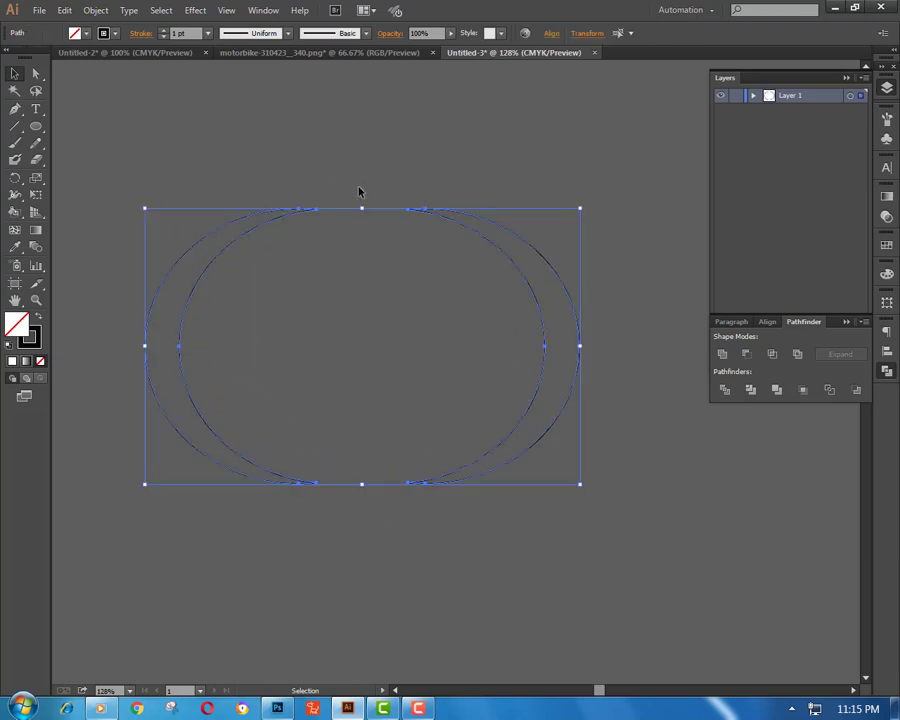
{"action": "left_click_drag", "start_coordinate": [362, 207], "coordinate": [366, 222]}
{"action": "left_click", "coordinate": [420, 227]}
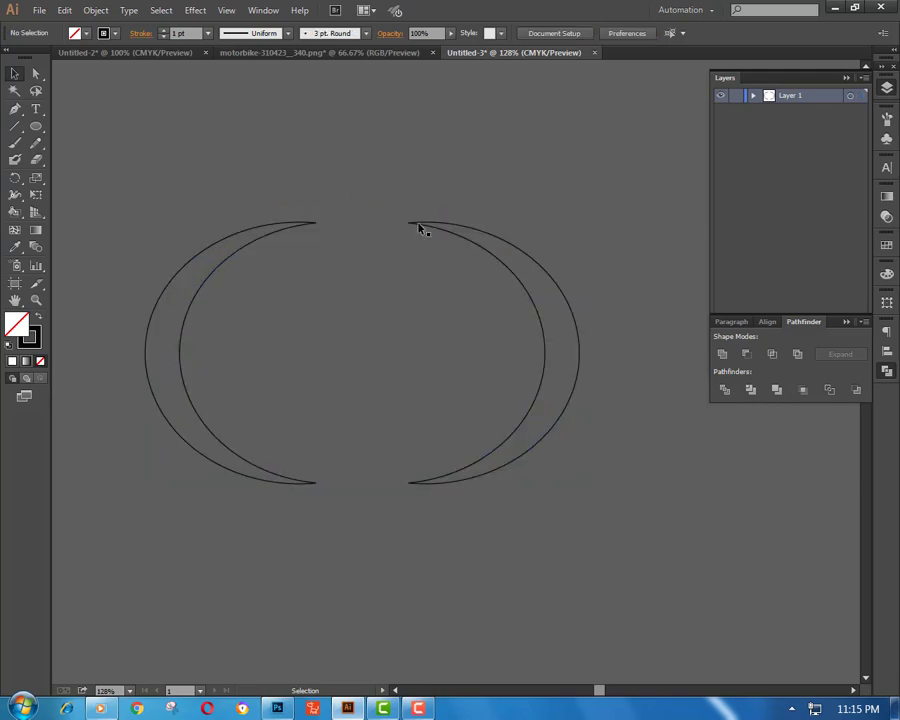
Draw a small circle inside the left crescent
{"action": "left_click_drag", "start_coordinate": [281, 359], "coordinate": [298, 377]}
{"action": "left_click", "coordinate": [296, 390]}
{"action": "left_click", "coordinate": [572, 490]}
{"action": "left_click", "coordinate": [15, 73]}
{"action": "left_click", "coordinate": [281, 340]}
{"action": "left_click_drag", "start_coordinate": [280, 313], "coordinate": [280, 313]}
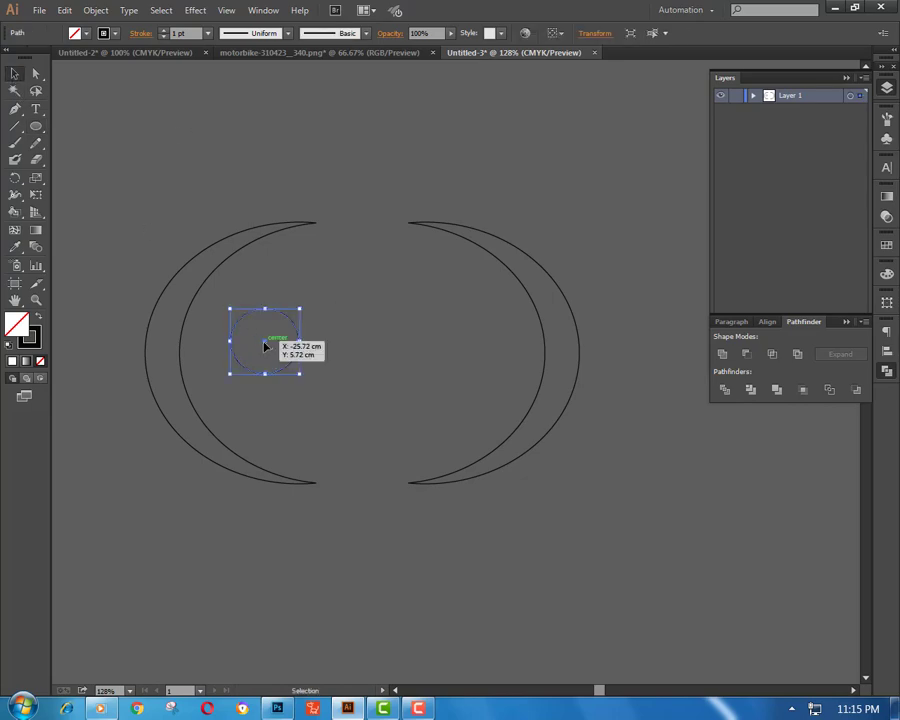
Paste a copy of the circle in front, slide it right, then delete it
{"action": "left_click", "coordinate": [64, 10]}
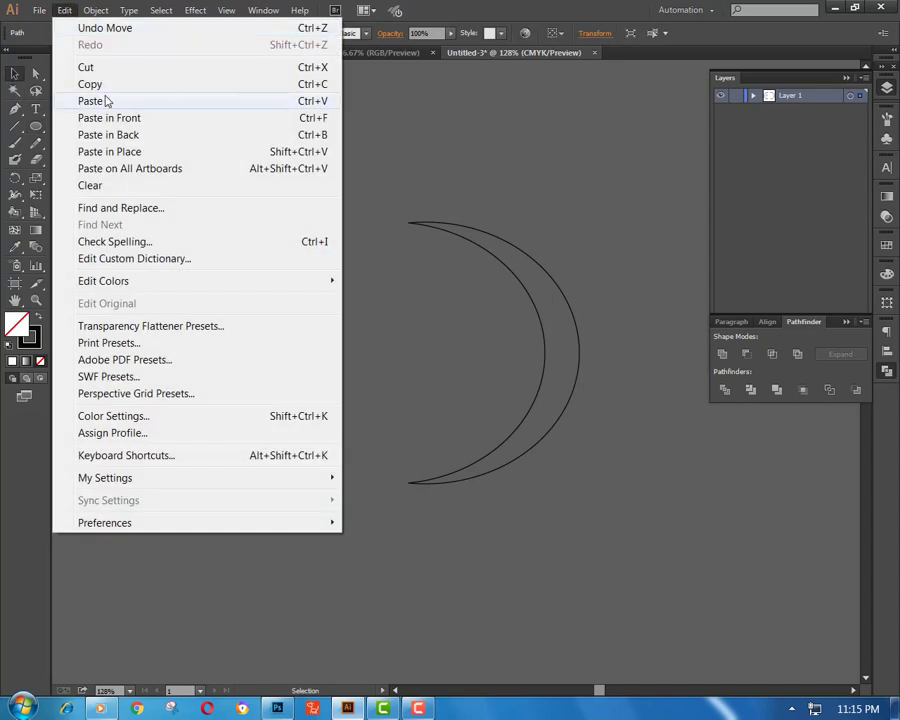
{"action": "left_click", "coordinate": [168, 82]}
{"action": "left_click", "coordinate": [64, 10]}
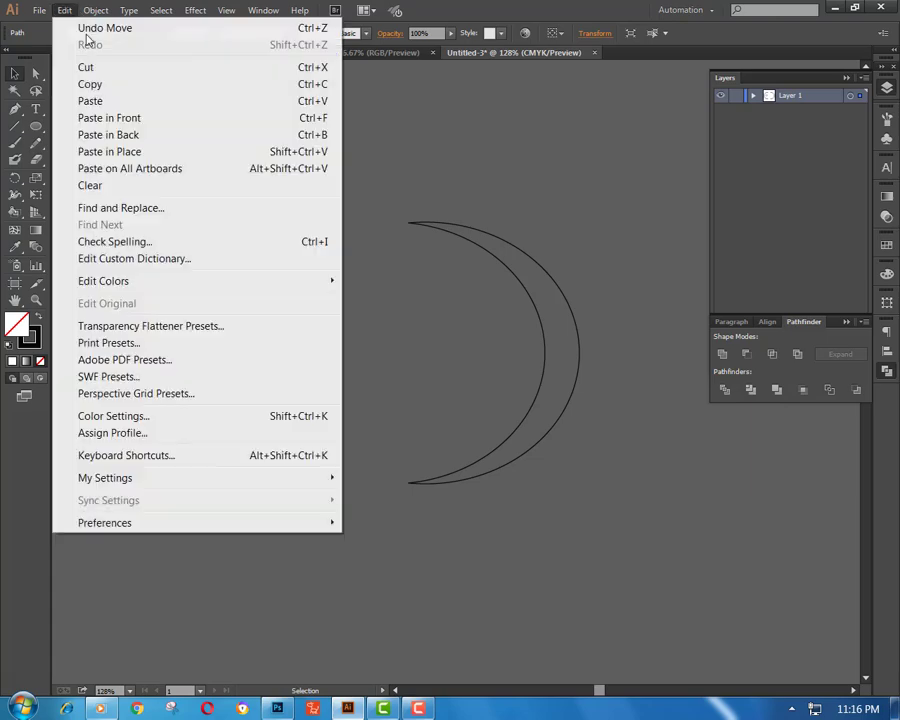
{"action": "left_click", "coordinate": [128, 152]}
{"action": "key", "text": "shift+Right"}
{"action": "key", "text": "shift+Right"}
{"action": "key", "text": "shift+Right"}
{"action": "key", "text": "shift+Right"}
{"action": "key", "text": "shift+Right"}
{"action": "key", "text": "shift+Right"}
{"action": "key", "text": "shift+Right"}
{"action": "key", "text": "shift+Right"}
{"action": "key", "text": "shift+Right"}
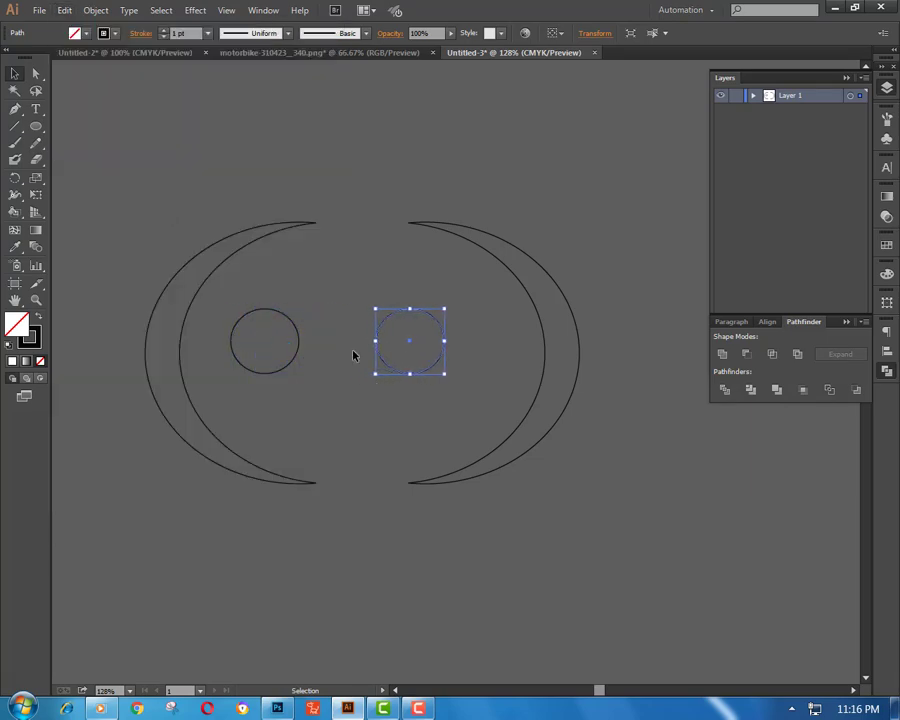
{"action": "key", "text": "Delete"}
Centre the circle vertically on the left crescent and nudge it slightly right
{"action": "left_click_drag", "start_coordinate": [124, 168], "coordinate": [336, 530]}
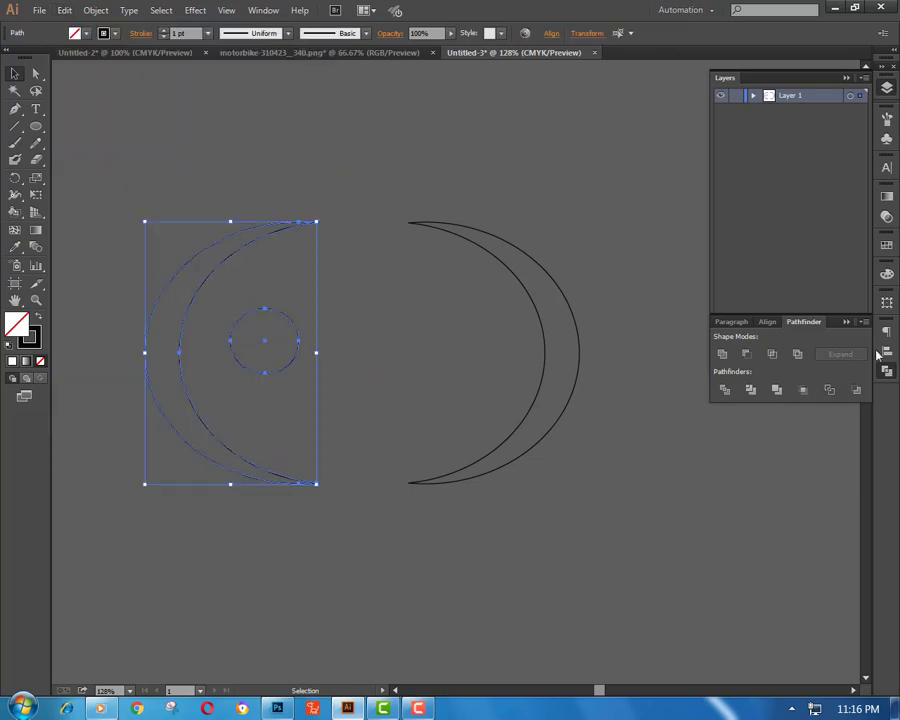
{"action": "left_click", "coordinate": [885, 352]}
{"action": "left_click", "coordinate": [834, 354]}
{"action": "left_click", "coordinate": [431, 377]}
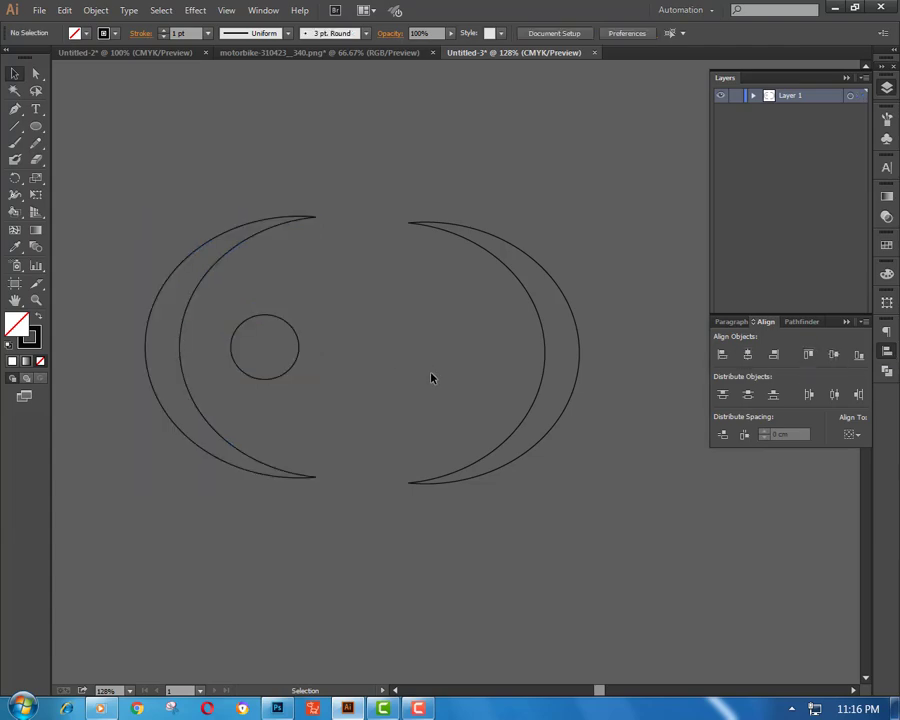
{"action": "left_click", "coordinate": [277, 351]}
{"action": "key", "text": "Right"}
{"action": "key", "text": "Right"}
{"action": "key", "text": "Right"}
{"action": "key", "text": "Right"}
{"action": "key", "text": "Right"}
{"action": "key", "text": "Right"}
Delete the right crescent, leaving the left crescent and hub selected
{"action": "left_click", "coordinate": [460, 193]}
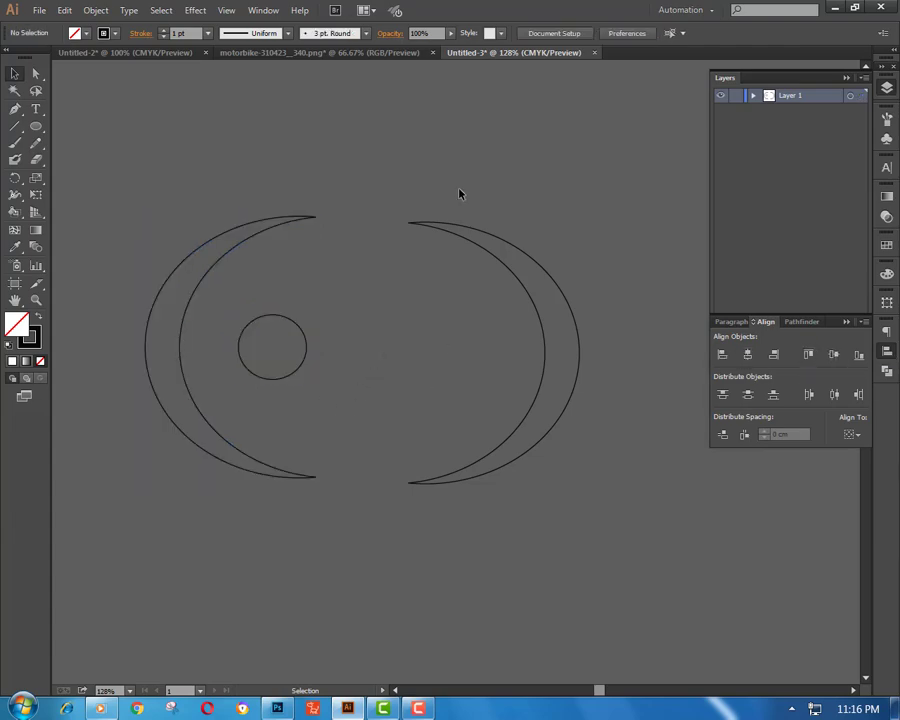
{"action": "left_click_drag", "start_coordinate": [460, 193], "coordinate": [606, 536]}
{"action": "key", "text": "Delete"}
{"action": "key", "text": "ctrl+a"}
Reflect a copy of the crescent and hub across a vertical axis and slide it right
{"action": "left_click", "coordinate": [97, 11]}
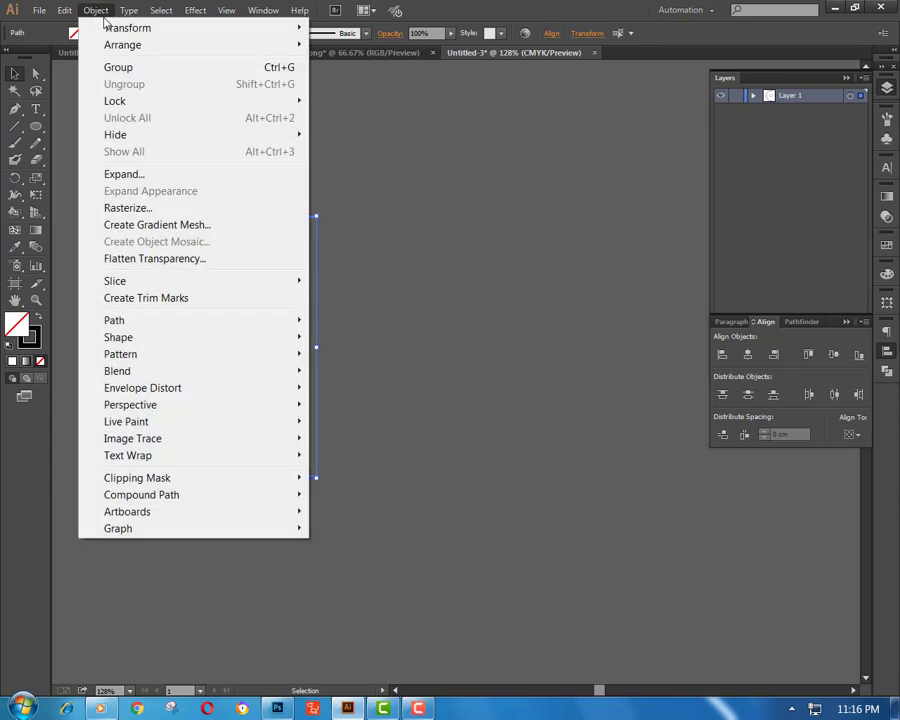
{"action": "mouse_move", "coordinate": [128, 28]}
{"action": "left_click", "coordinate": [350, 84]}
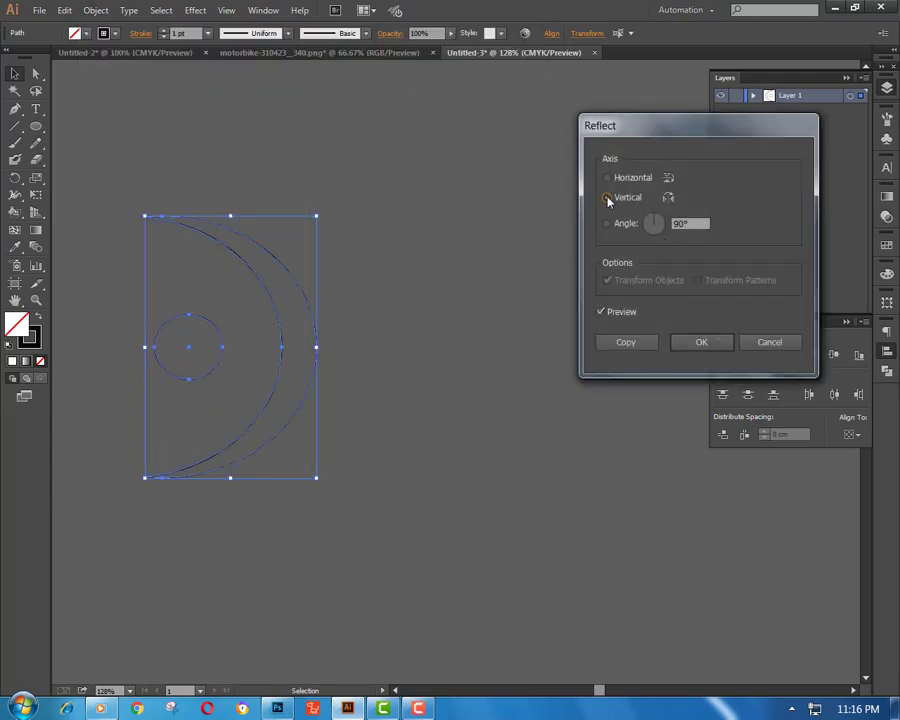
{"action": "left_click", "coordinate": [624, 342]}
{"action": "key", "text": "Right"}
{"action": "key", "text": "Right"}
{"action": "key", "text": "Right"}
{"action": "key", "text": "Right"}
{"action": "key", "text": "Right"}
{"action": "key", "text": "Right"}
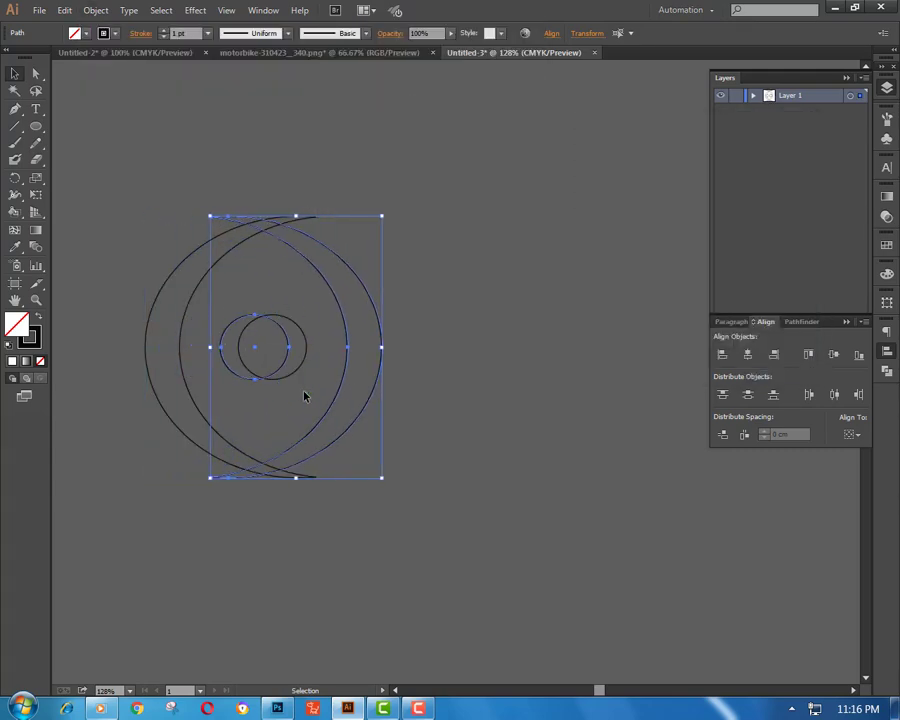
{"action": "key", "text": "Right"}
{"action": "key", "text": "Right"}
{"action": "key", "text": "Right"}
{"action": "key", "text": "Right"}
{"action": "key", "text": "Right"}
{"action": "key", "text": "Right"}
{"action": "key", "text": "Right"}
{"action": "key", "text": "Right"}
{"action": "key", "text": "Right"}
{"action": "key", "text": "Right"}
{"action": "key", "text": "Right"}
{"action": "key", "text": "Right"}
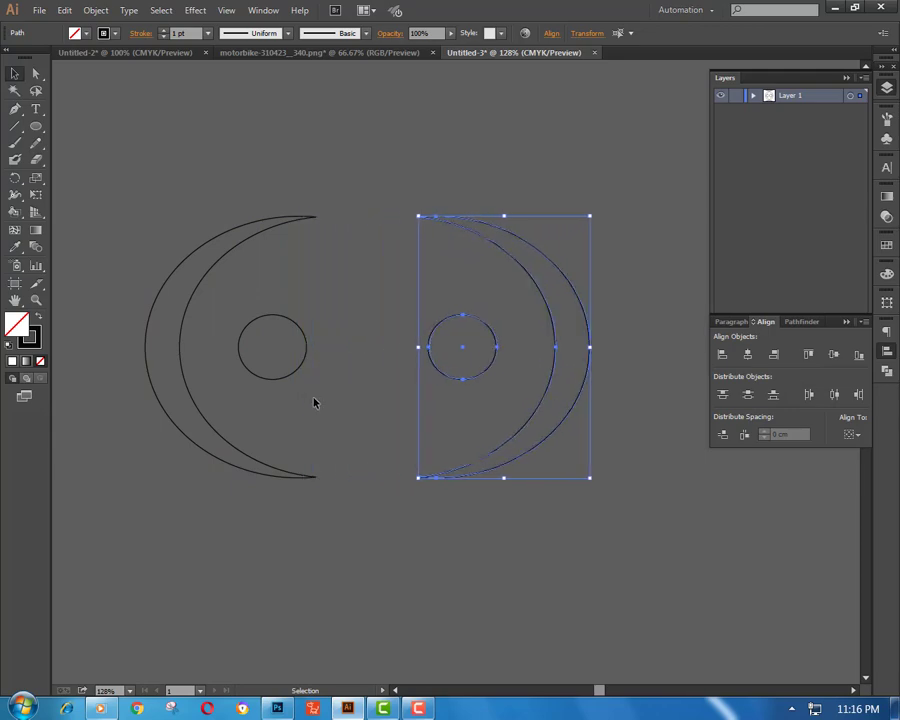
{"action": "key", "text": "Right"}
{"action": "key", "text": "Right"}
{"action": "key", "text": "Right"}
{"action": "left_click", "coordinate": [847, 78]}
{"action": "left_click", "coordinate": [845, 321]}
{"action": "key", "text": "Right"}
{"action": "key", "text": "Right"}
{"action": "key", "text": "Right"}
{"action": "key", "text": "Right"}
{"action": "key", "text": "Right"}
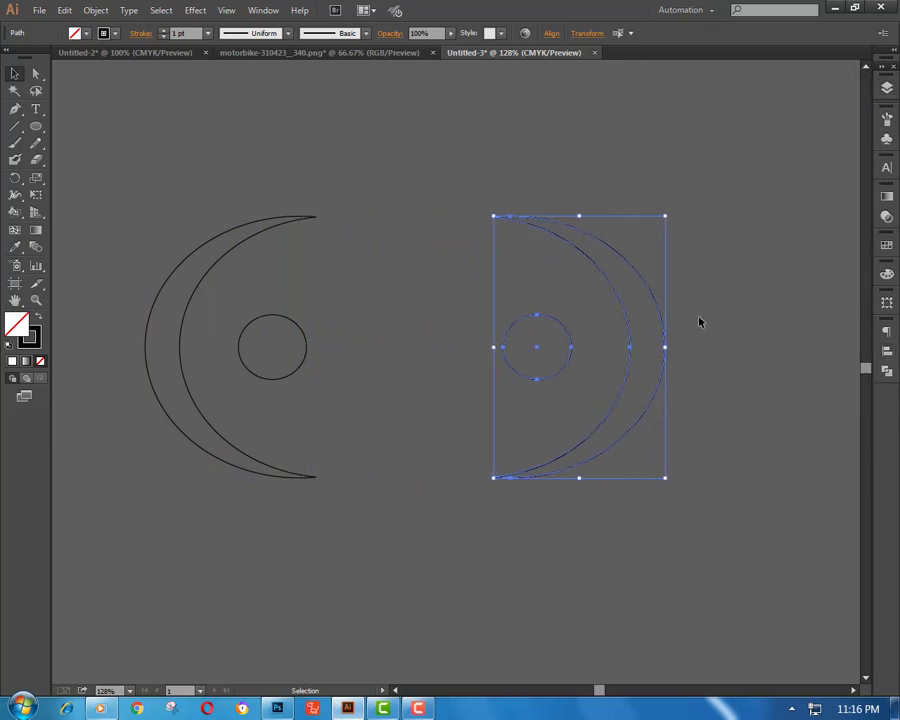
{"action": "key", "text": "Right"}
{"action": "key", "text": "Right"}
{"action": "key", "text": "Right"}
{"action": "key", "text": "Right"}
{"action": "key", "text": "Right"}
{"action": "key", "text": "Right"}
{"action": "key", "text": "Right"}
{"action": "key", "text": "Right"}
{"action": "key", "text": "Right"}
{"action": "key", "text": "Right"}
{"action": "key", "text": "Right"}
Draw a tall thin rectangle between the two wheels
{"action": "left_click", "coordinate": [148, 219]}
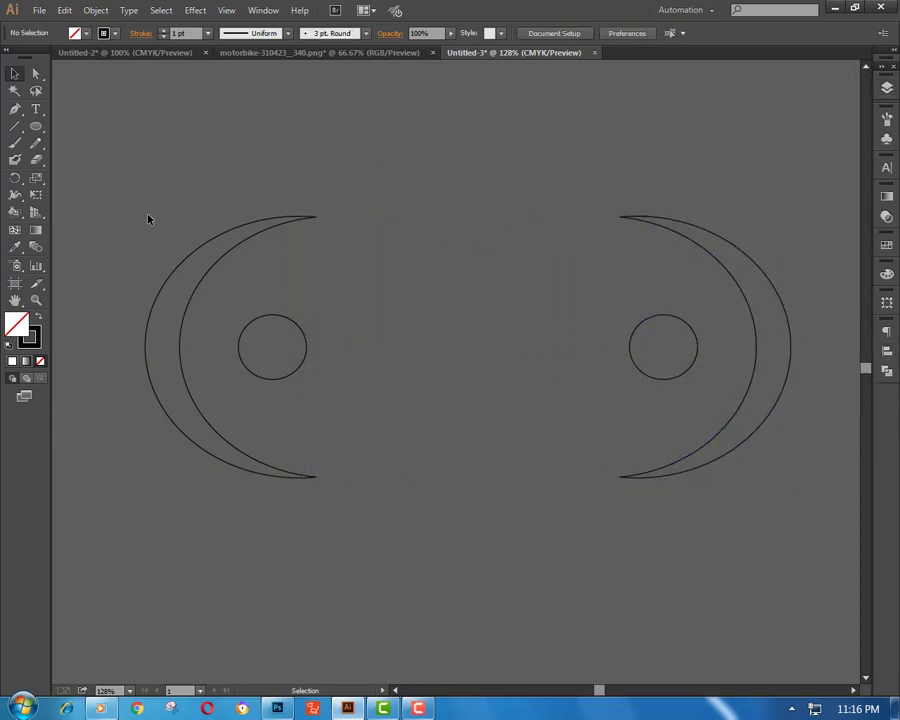
{"action": "left_click_drag", "start_coordinate": [37, 130], "coordinate": [90, 124]}
{"action": "mouse_move", "coordinate": [374, 119]}
{"action": "left_mouse_down"}
{"action": "mouse_move", "coordinate": [402, 503]}
{"action": "mouse_move", "coordinate": [395, 499]}
{"action": "left_mouse_up"}
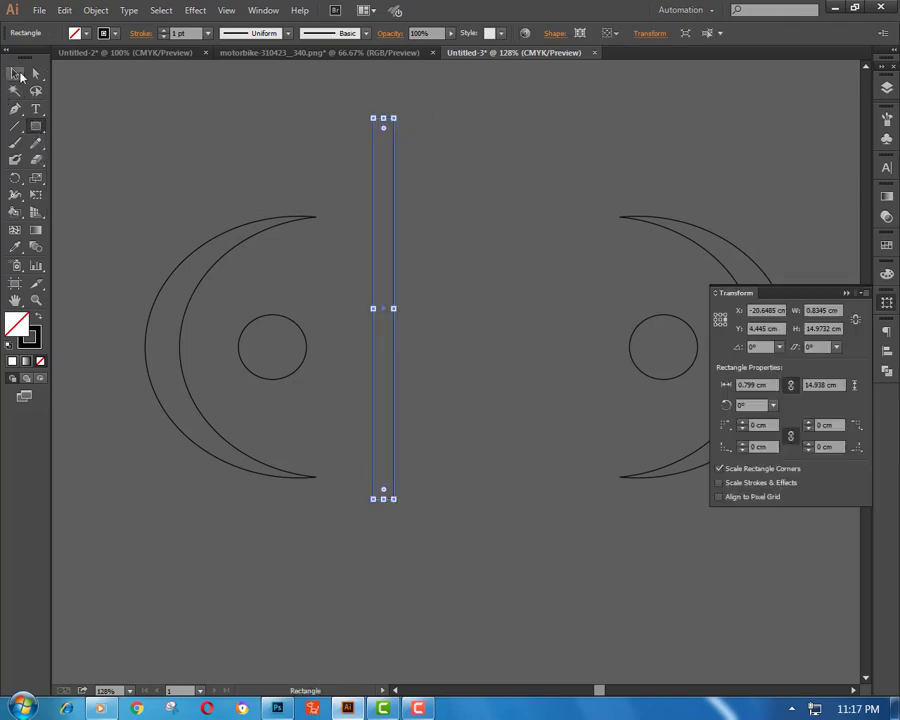
Tilt the bar to about 317.6° and move it upward
{"action": "left_click", "coordinate": [17, 74]}
{"action": "left_click_drag", "start_coordinate": [404, 115], "coordinate": [516, 168]}
{"action": "left_click_drag", "start_coordinate": [386, 306], "coordinate": [402, 198]}
{"action": "left_click", "coordinate": [456, 366]}
{"action": "scroll", "coordinate": [524, 176], "scroll_direction": "up", "scroll_amount": 1}
Rotate the bar further to about 322.8° and shorten its top end
{"action": "left_click", "coordinate": [518, 132]}
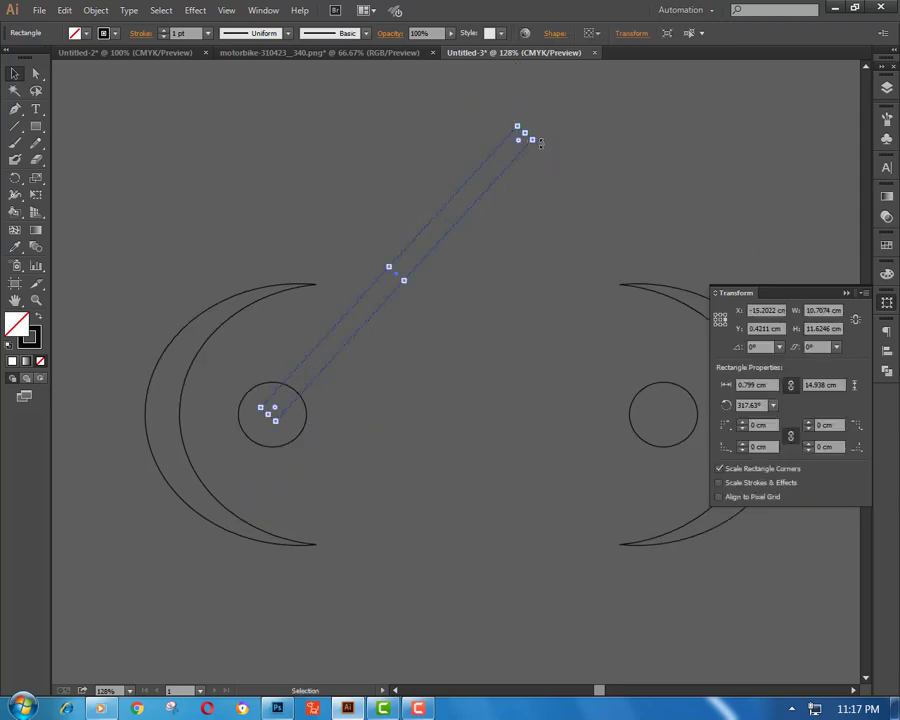
{"action": "left_click_drag", "start_coordinate": [540, 142], "coordinate": [528, 126]}
{"action": "left_click_drag", "start_coordinate": [418, 262], "coordinate": [384, 274]}
{"action": "mouse_move", "coordinate": [526, 120]}
{"action": "left_mouse_down"}
{"action": "mouse_move", "coordinate": [505, 106]}
{"action": "mouse_move", "coordinate": [464, 168]}
{"action": "left_mouse_up"}
{"action": "left_click", "coordinate": [446, 362]}
{"action": "left_click", "coordinate": [485, 107]}
{"action": "left_click_drag", "start_coordinate": [482, 110], "coordinate": [446, 187]}
{"action": "left_click", "coordinate": [500, 356]}
Paste a copy of the fork bar in place and tilt it into a top tube
{"action": "scroll", "coordinate": [450, 300], "scroll_direction": "up", "scroll_amount": 2}
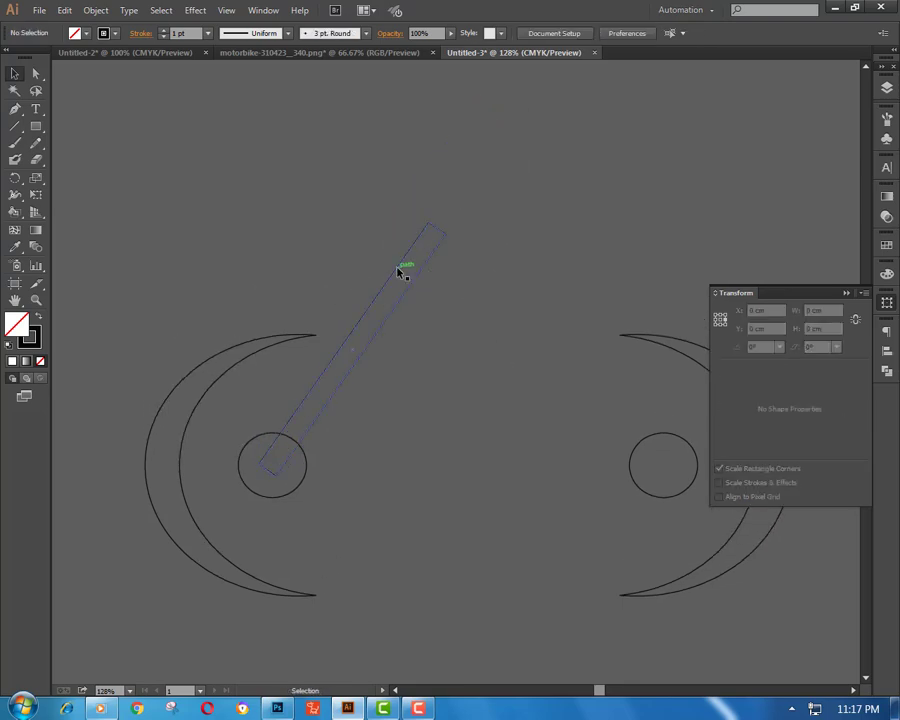
{"action": "left_click", "coordinate": [398, 271]}
{"action": "left_click", "coordinate": [96, 10]}
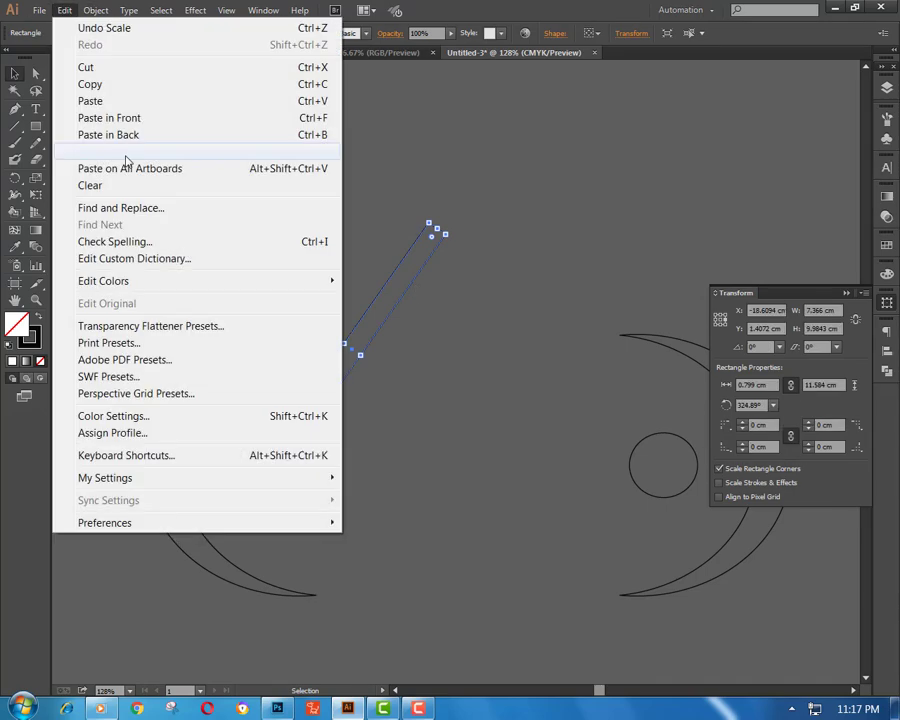
{"action": "left_click", "coordinate": [126, 160]}
{"action": "mouse_move", "coordinate": [410, 302]}
{"action": "left_mouse_down"}
{"action": "mouse_move", "coordinate": [451, 153]}
{"action": "mouse_move", "coordinate": [515, 290]}
{"action": "mouse_move", "coordinate": [520, 258]}
{"action": "left_mouse_up"}
{"action": "left_click_drag", "start_coordinate": [353, 272], "coordinate": [573, 214]}
{"action": "left_click", "coordinate": [567, 231]}
Snap the top tube onto the fork's top corner at close zoom
{"action": "key", "text": "ctrl+plus"}
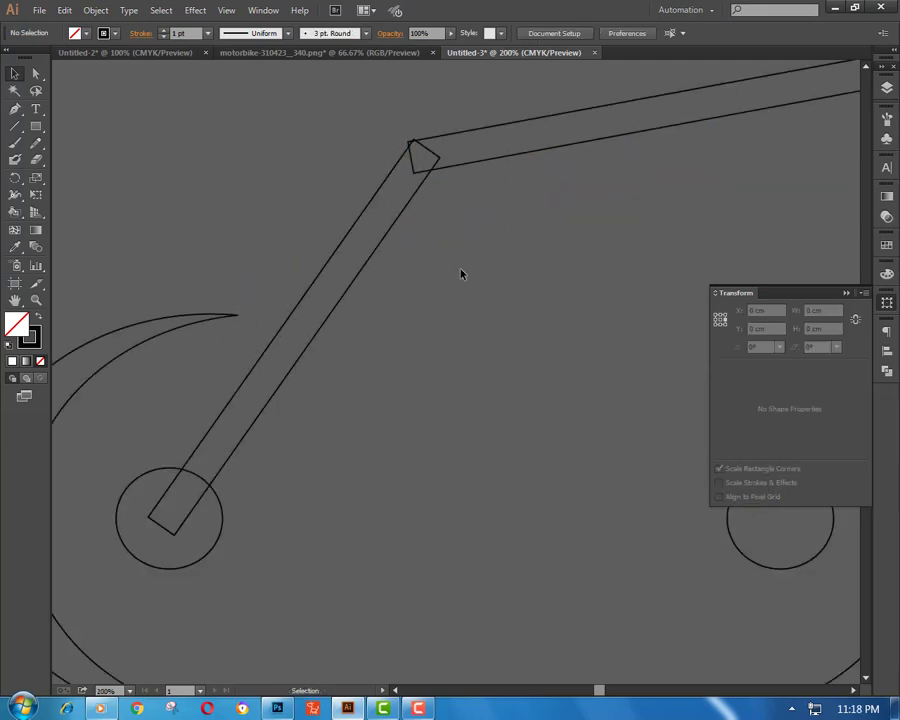
{"action": "scroll", "coordinate": [480, 370], "scroll_direction": "up", "scroll_amount": 3}
{"action": "key", "text": "ctrl+plus"}
{"action": "key", "text": "ctrl+plus"}
{"action": "key", "text": "ctrl+plus"}
{"action": "scroll", "coordinate": [530, 440], "scroll_direction": "up", "scroll_amount": 3}
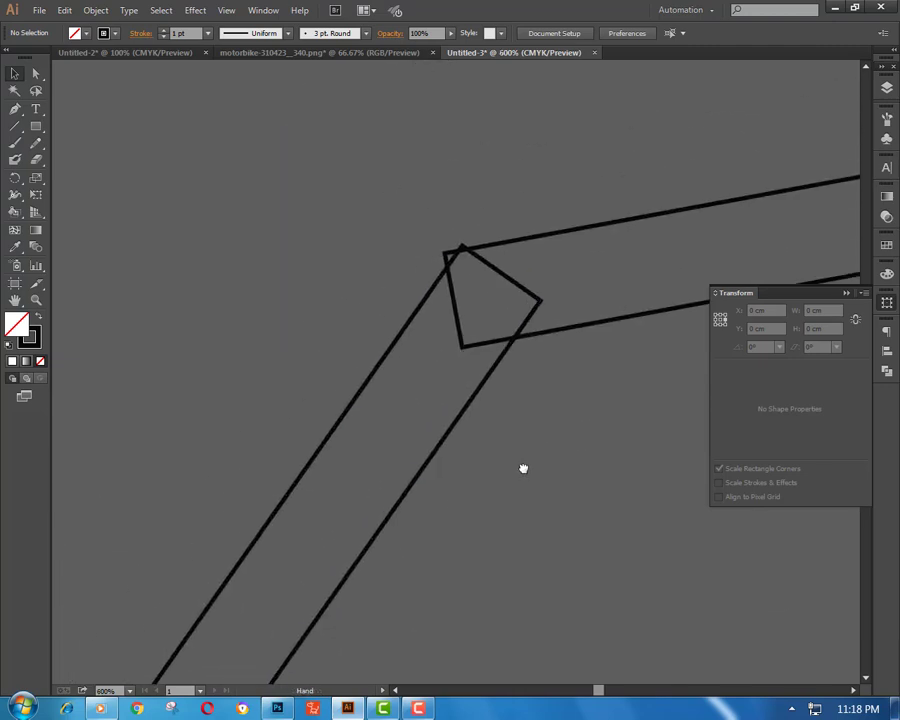
{"action": "mouse_move", "coordinate": [550, 250]}
{"action": "left_mouse_down"}
{"action": "mouse_move", "coordinate": [563, 237]}
{"action": "mouse_move", "coordinate": [524, 257]}
{"action": "mouse_move", "coordinate": [533, 237]}
{"action": "mouse_move", "coordinate": [506, 256]}
{"action": "left_mouse_up"}
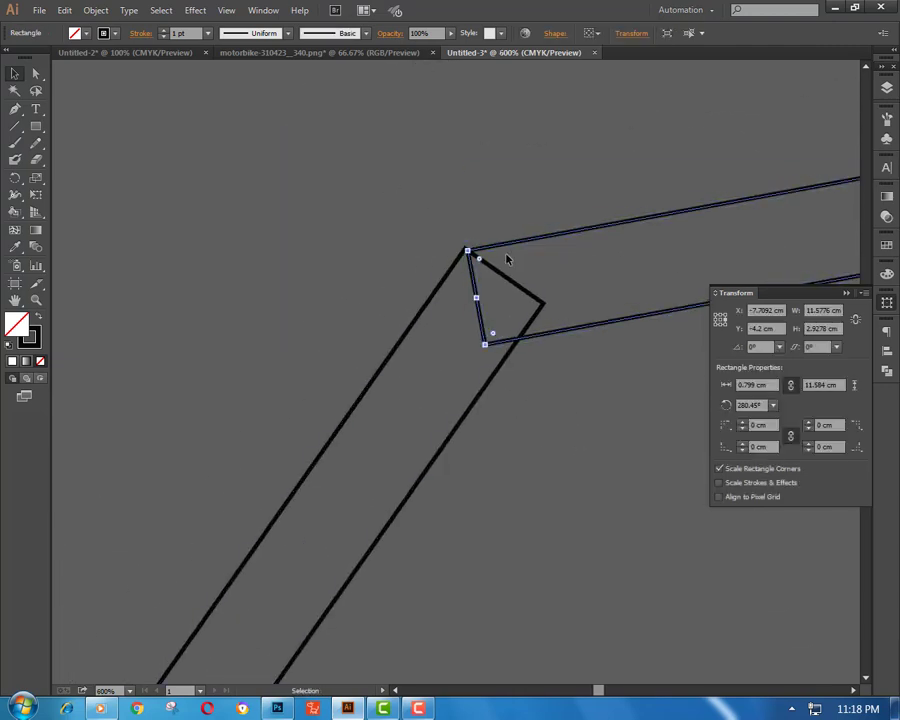
{"action": "key", "text": "ctrl+plus"}
{"action": "key", "text": "ctrl+plus"}
{"action": "key", "text": "ctrl+plus"}
{"action": "scroll", "coordinate": [603, 155], "scroll_direction": "up", "scroll_amount": 3}
{"action": "left_click_drag", "start_coordinate": [603, 155], "coordinate": [596, 149]}
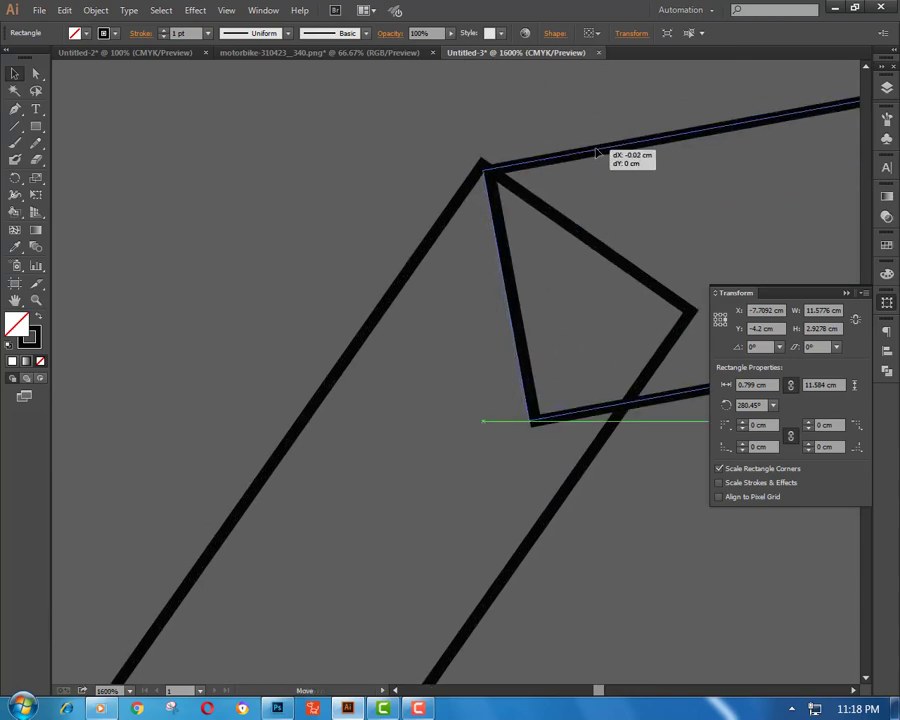
{"action": "left_click", "coordinate": [458, 169]}
{"action": "key", "text": "ctrl+minus"}
{"action": "key", "text": "ctrl+minus"}
{"action": "key", "text": "ctrl+minus"}
{"action": "key", "text": "ctrl+minus"}
{"action": "key", "text": "ctrl+minus"}
{"action": "key", "text": "ctrl+minus"}
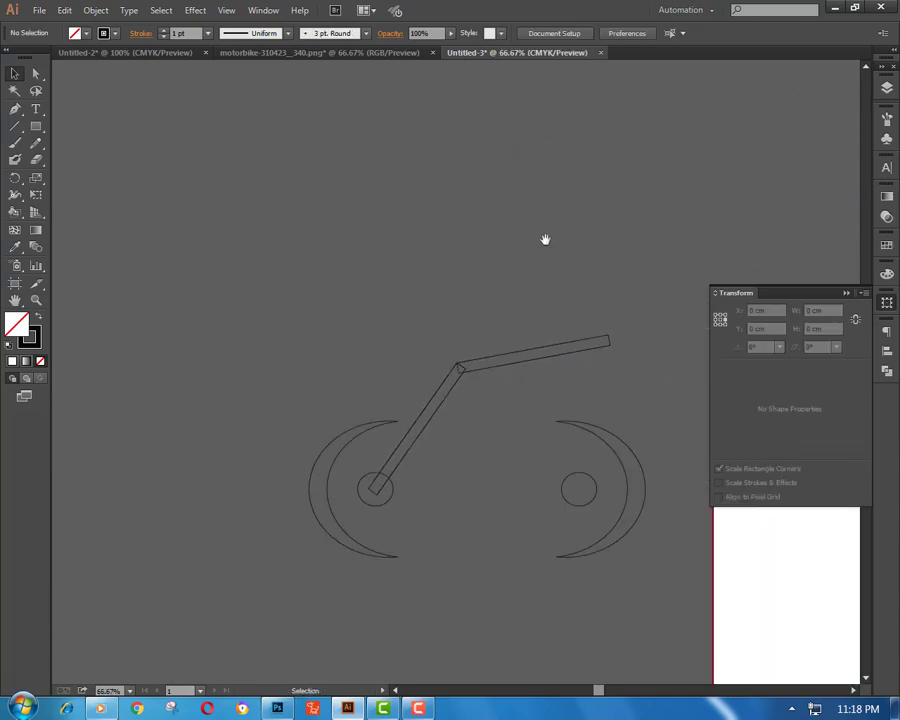
Shorten the top tube
{"action": "left_click", "coordinate": [500, 288]}
{"action": "mouse_move", "coordinate": [500, 288]}
{"action": "left_mouse_down"}
{"action": "mouse_move", "coordinate": [420, 298]}
{"action": "mouse_move", "coordinate": [444, 286]}
{"action": "left_mouse_up"}
{"action": "left_click", "coordinate": [396, 209]}
{"action": "left_click", "coordinate": [418, 303]}
Merge the fork and top tube into one outline with Pathfinder
{"action": "left_click_drag", "start_coordinate": [291, 283], "coordinate": [405, 382]}
{"action": "key", "text": "shift+ctrl+F9"}
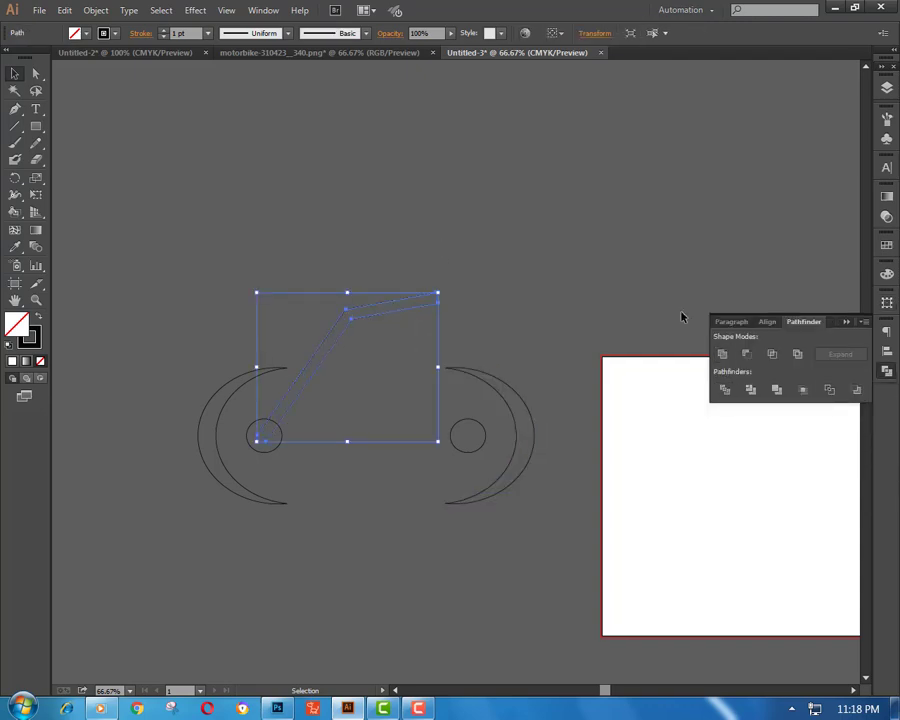
{"action": "left_click", "coordinate": [722, 354]}
{"action": "left_click", "coordinate": [619, 354]}
Move the fork's upper end anchor onto the top corner to taper it
{"action": "scroll", "coordinate": [280, 330], "scroll_direction": "up", "scroll_amount": 1}
{"action": "scroll", "coordinate": [280, 330], "scroll_direction": "up", "scroll_amount": 1}
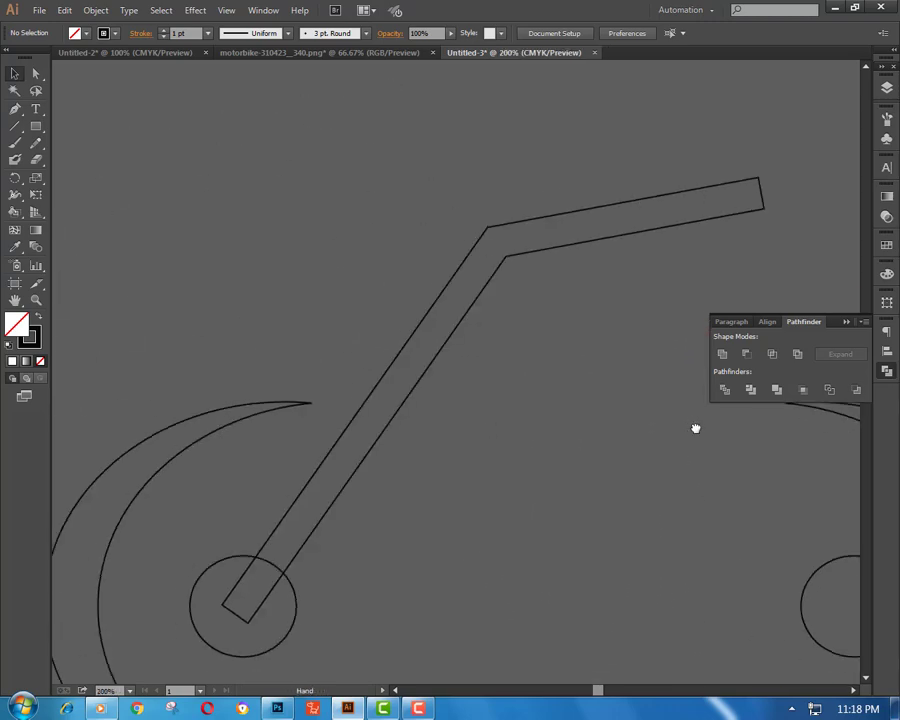
{"action": "left_click_drag", "start_coordinate": [695, 428], "coordinate": [538, 362]}
{"action": "scroll", "coordinate": [540, 364], "scroll_direction": "down", "scroll_amount": 3}
{"action": "scroll", "coordinate": [540, 364], "scroll_direction": "up", "scroll_amount": 2}
{"action": "left_click", "coordinate": [563, 190]}
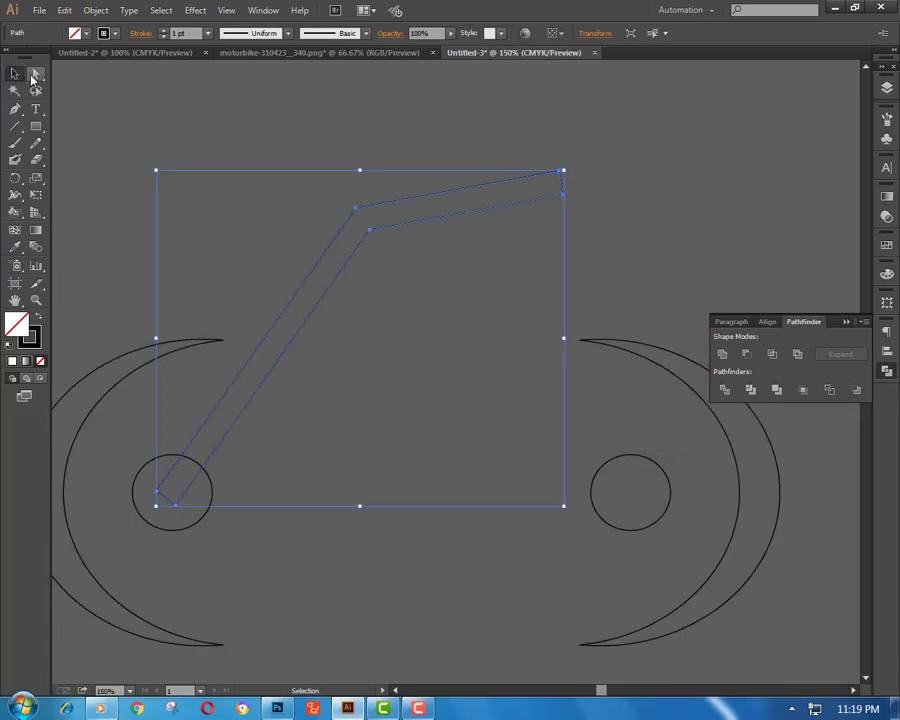
{"action": "left_click", "coordinate": [35, 75]}
{"action": "left_click", "coordinate": [564, 196]}
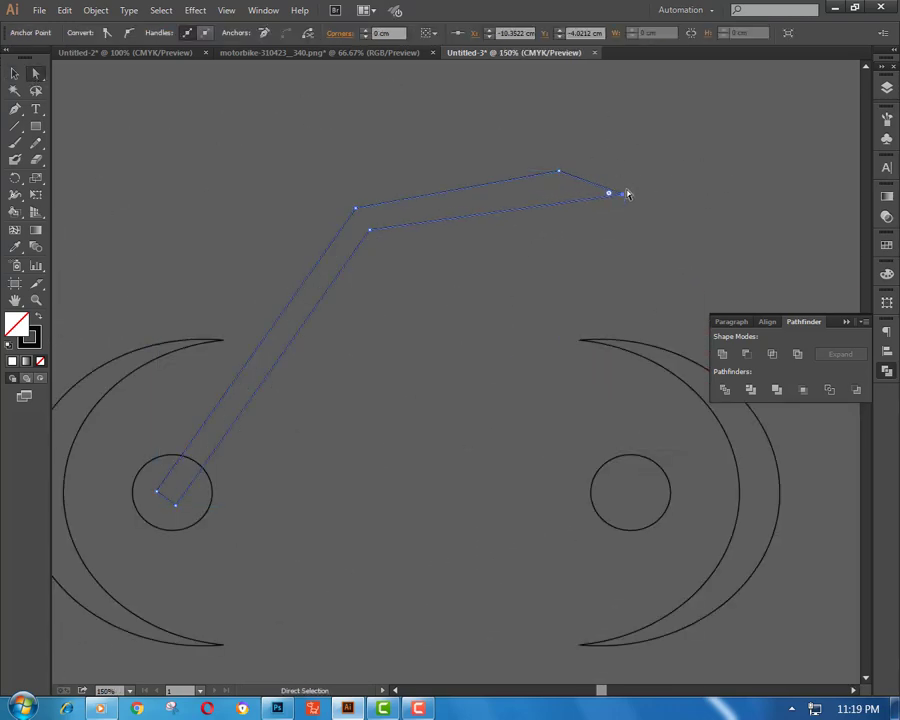
{"action": "key", "text": "Up"}
{"action": "key", "text": "Up"}
{"action": "key", "text": "Up"}
{"action": "key", "text": "Up"}
{"action": "key", "text": "Up"}
{"action": "key", "text": "Up"}
{"action": "key", "text": "Up"}
{"action": "left_click", "coordinate": [444, 94]}
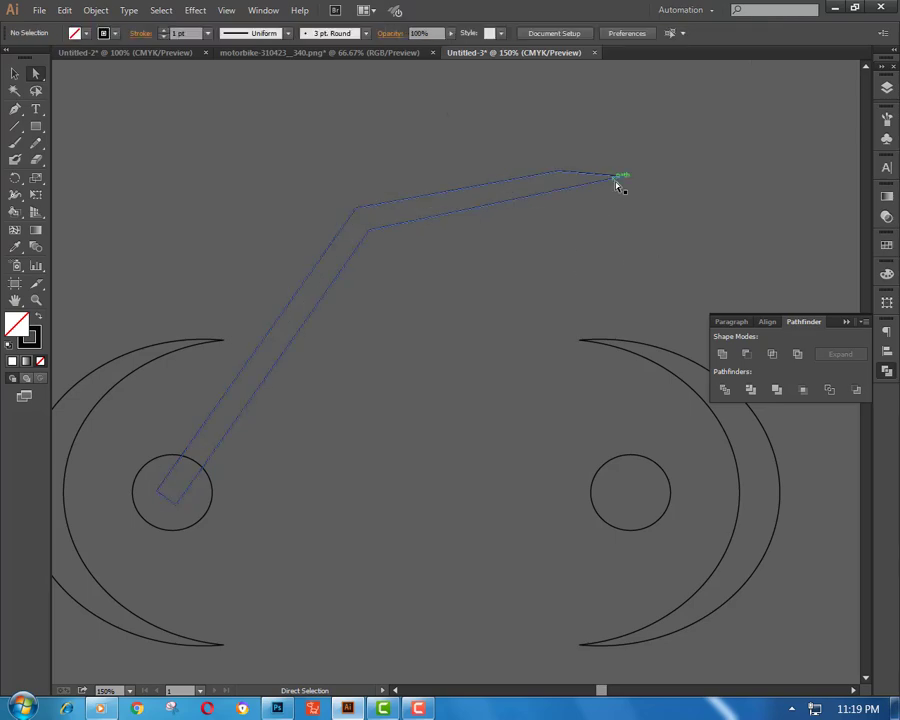
{"action": "left_click", "coordinate": [617, 185]}
{"action": "left_click", "coordinate": [577, 133]}
Recentre the view on the bike and nudge the right wheel to the right
{"action": "key", "text": "ctrl+minus"}
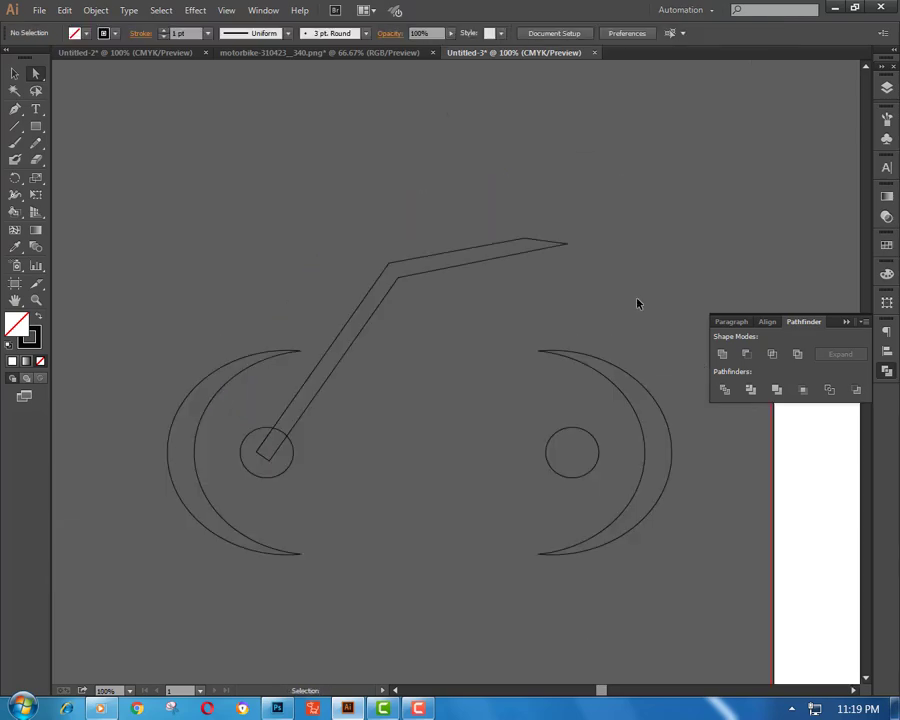
{"action": "key", "text": "ctrl+minus"}
{"action": "key", "text": "ctrl+minus"}
{"action": "key", "text": "ctrl+minus"}
{"action": "left_click_drag", "start_coordinate": [624, 358], "coordinate": [510, 272]}
{"action": "key", "text": "ctrl+plus"}
{"action": "key", "text": "ctrl+plus"}
{"action": "mouse_move", "coordinate": [245, 184]}
{"action": "left_mouse_down"}
{"action": "mouse_move", "coordinate": [490, 254]}
{"action": "mouse_move", "coordinate": [642, 388]}
{"action": "left_mouse_up"}
{"action": "left_click", "coordinate": [14, 73]}
{"action": "mouse_move", "coordinate": [496, 230]}
{"action": "left_mouse_down"}
{"action": "mouse_move", "coordinate": [704, 454]}
{"action": "mouse_move", "coordinate": [660, 506]}
{"action": "left_mouse_up"}
{"action": "key", "text": "shift+Right"}
{"action": "key", "text": "shift+Right"}
{"action": "key", "text": "shift+Right"}
{"action": "key", "text": "shift+Right"}
{"action": "key", "text": "shift+Right"}
{"action": "left_click", "coordinate": [658, 526]}
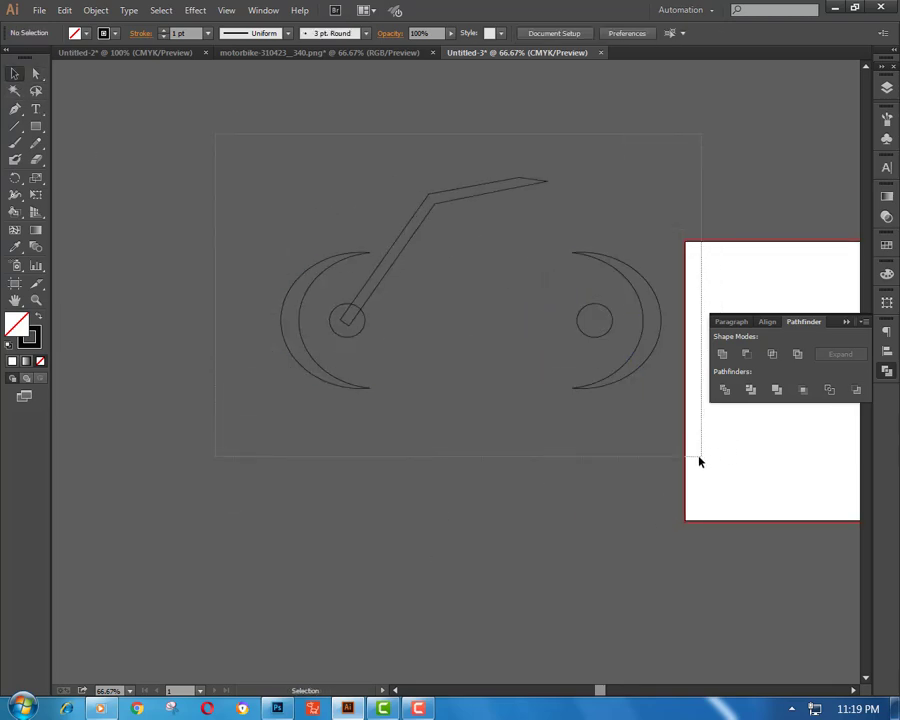
Shift the whole bike left twice, then check the right wheel
{"action": "left_click_drag", "start_coordinate": [699, 461], "coordinate": [700, 462]}
{"action": "key", "text": "shift+Left"}
{"action": "key", "text": "shift+Left"}
{"action": "key", "text": "shift+Left"}
{"action": "key", "text": "shift+Left"}
{"action": "key", "text": "shift+Left"}
{"action": "key", "text": "shift+Left"}
{"action": "key", "text": "shift+Left"}
{"action": "key", "text": "shift+Left"}
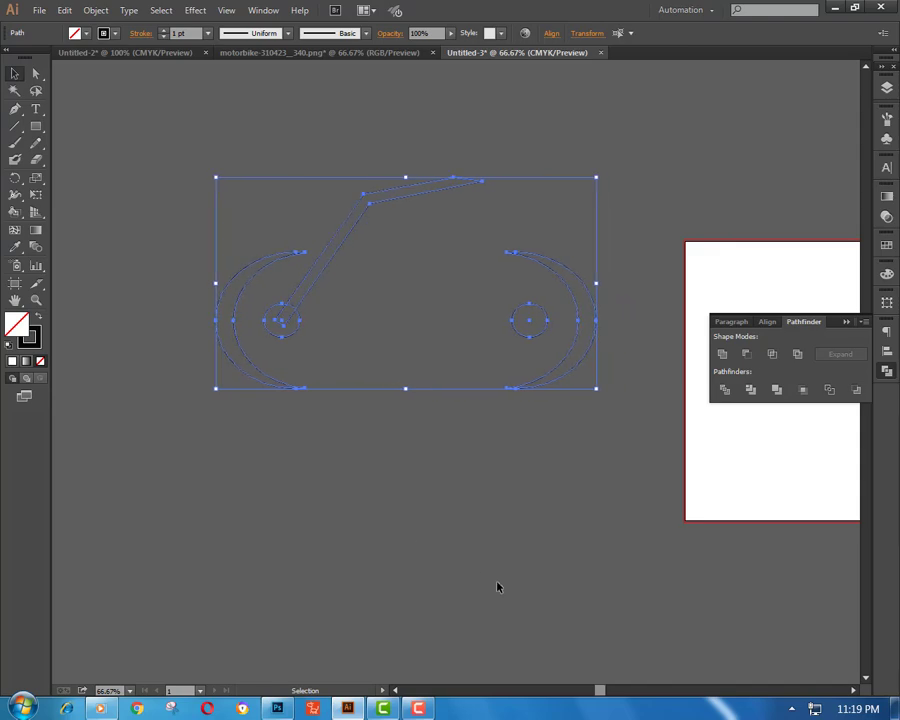
{"action": "key", "text": "shift+Left"}
{"action": "key", "text": "shift+Left"}
{"action": "key", "text": "shift+Left"}
{"action": "key", "text": "shift+Left"}
{"action": "key", "text": "shift+Left"}
{"action": "key", "text": "shift+Left"}
{"action": "key", "text": "shift+Left"}
{"action": "key", "text": "shift+Left"}
{"action": "key", "text": "shift+Left"}
{"action": "left_click", "coordinate": [464, 580]}
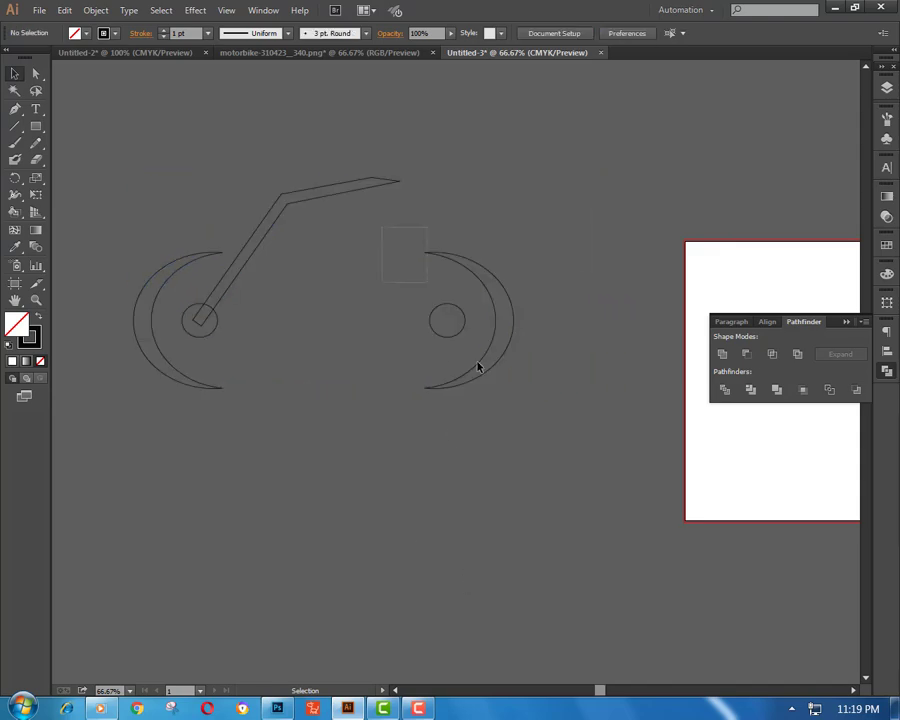
{"action": "left_click", "coordinate": [478, 367]}
{"action": "left_click", "coordinate": [507, 506]}
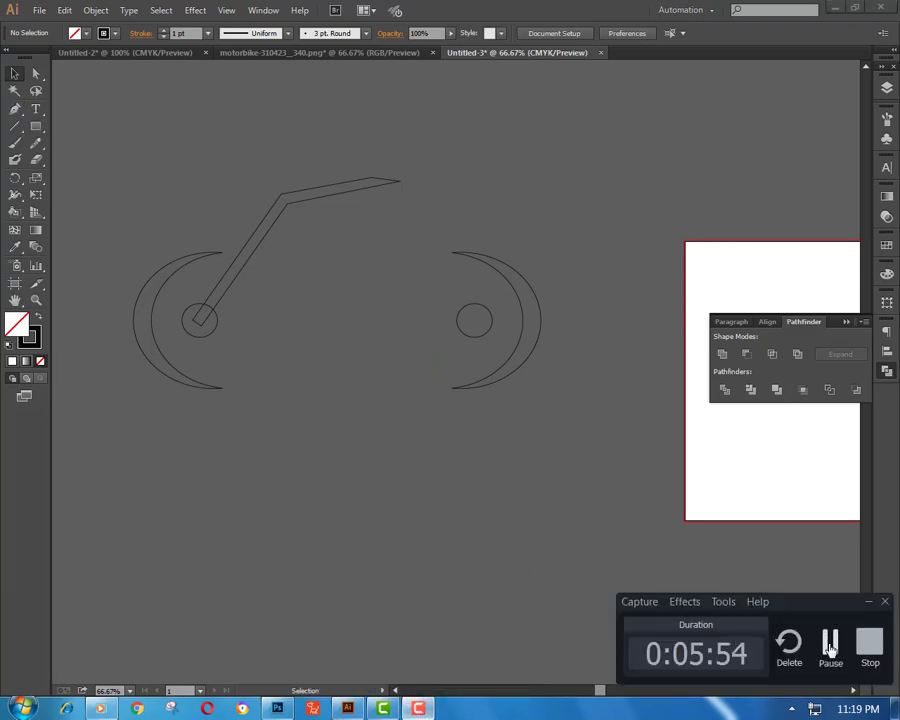
Draw a wide ellipse and move it below the bike
{"action": "left_click_drag", "start_coordinate": [36, 126], "coordinate": [88, 157]}
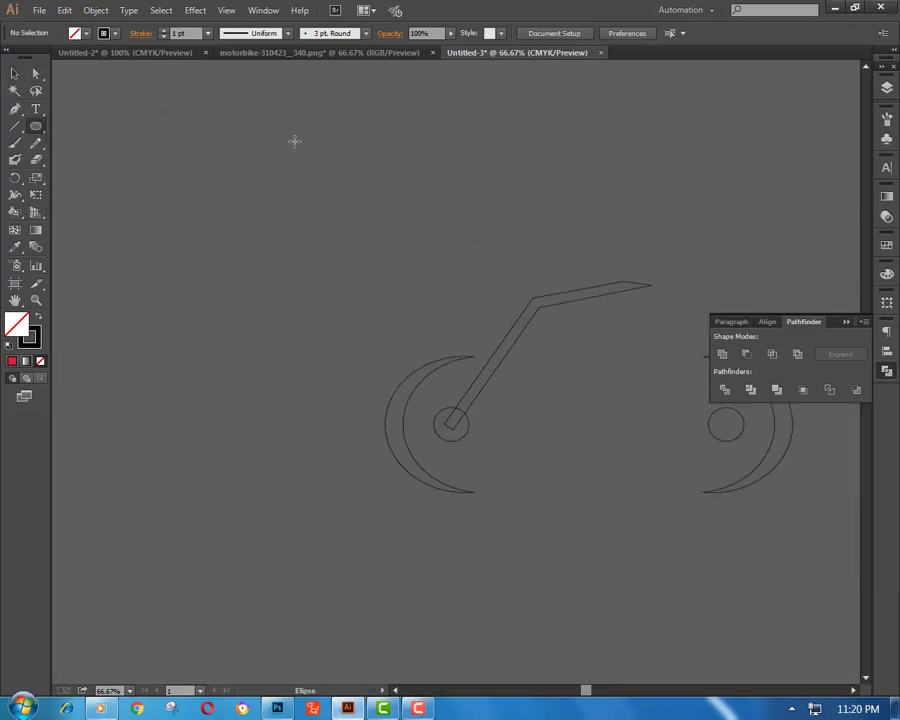
{"action": "mouse_move", "coordinate": [248, 130]}
{"action": "left_mouse_down"}
{"action": "mouse_move", "coordinate": [617, 296]}
{"action": "mouse_move", "coordinate": [624, 336]}
{"action": "left_mouse_up"}
{"action": "key", "text": "v"}
{"action": "left_click_drag", "start_coordinate": [384, 266], "coordinate": [197, 442]}
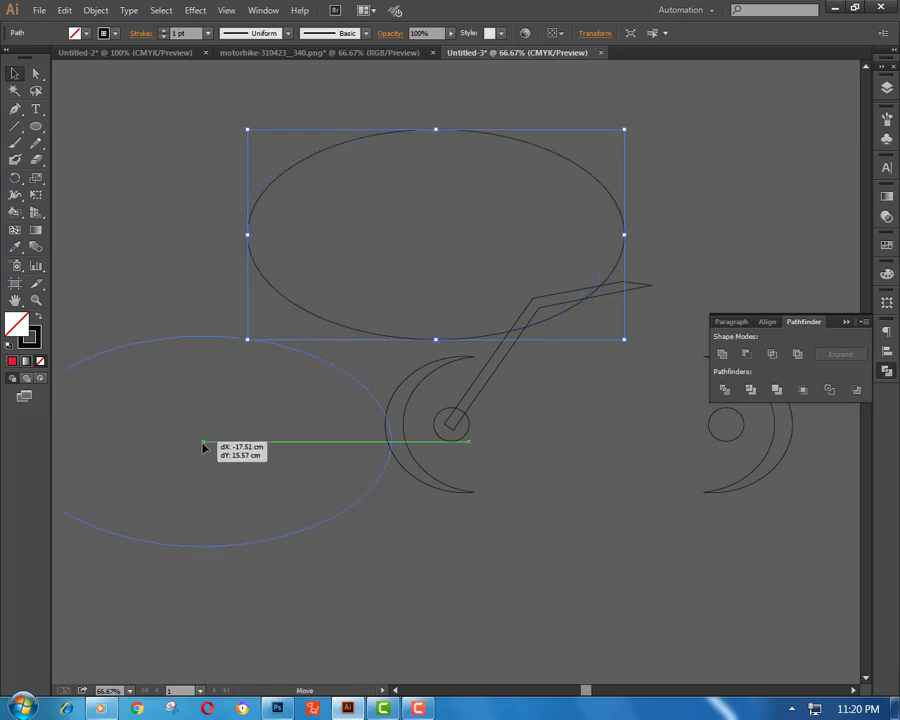
{"action": "scroll", "coordinate": [193, 358], "scroll_direction": "down", "scroll_amount": 2}
{"action": "left_click_drag", "start_coordinate": [193, 358], "coordinate": [491, 541]}
{"action": "scroll", "coordinate": [530, 327], "scroll_direction": "down", "scroll_amount": 4}
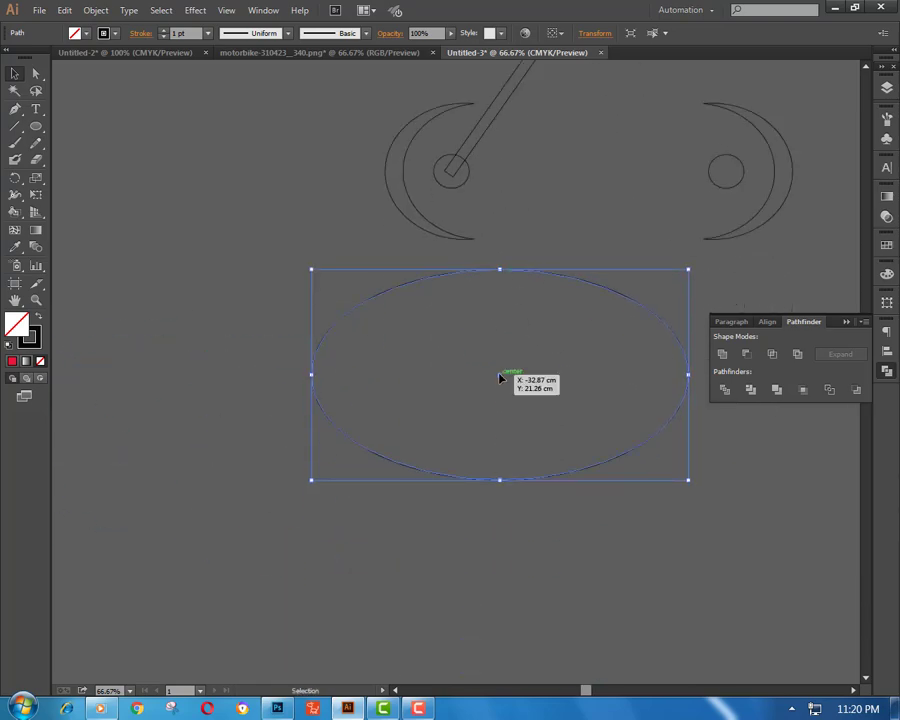
Paste a copy of the ellipse in front, shift it down and narrow it
{"action": "left_click", "coordinate": [70, 13]}
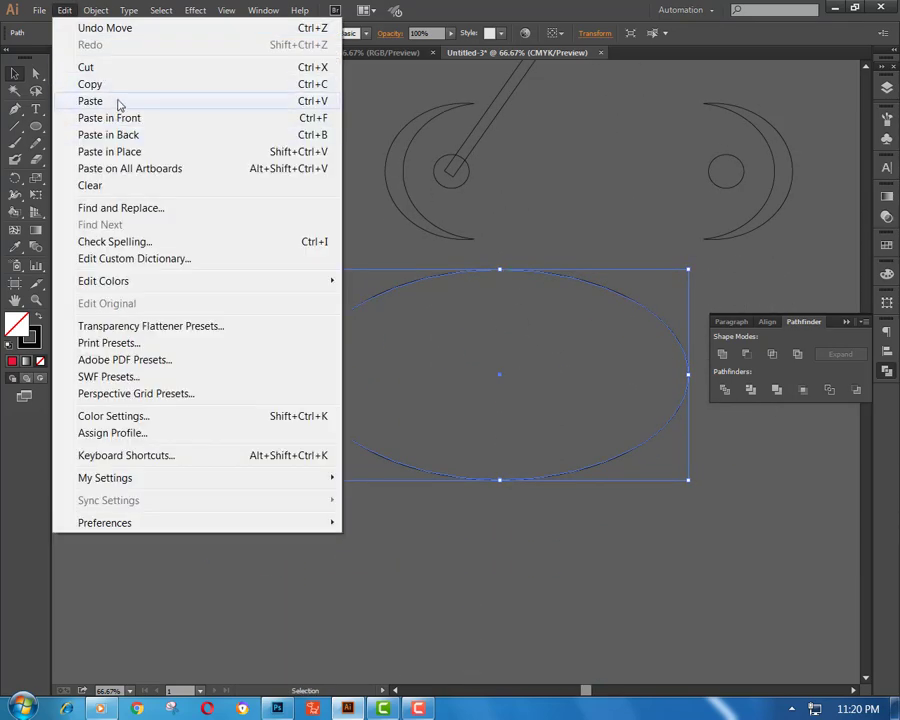
{"action": "left_click", "coordinate": [133, 121]}
{"action": "left_click_drag", "start_coordinate": [506, 388], "coordinate": [529, 433]}
{"action": "left_click_drag", "start_coordinate": [688, 400], "coordinate": [667, 407]}
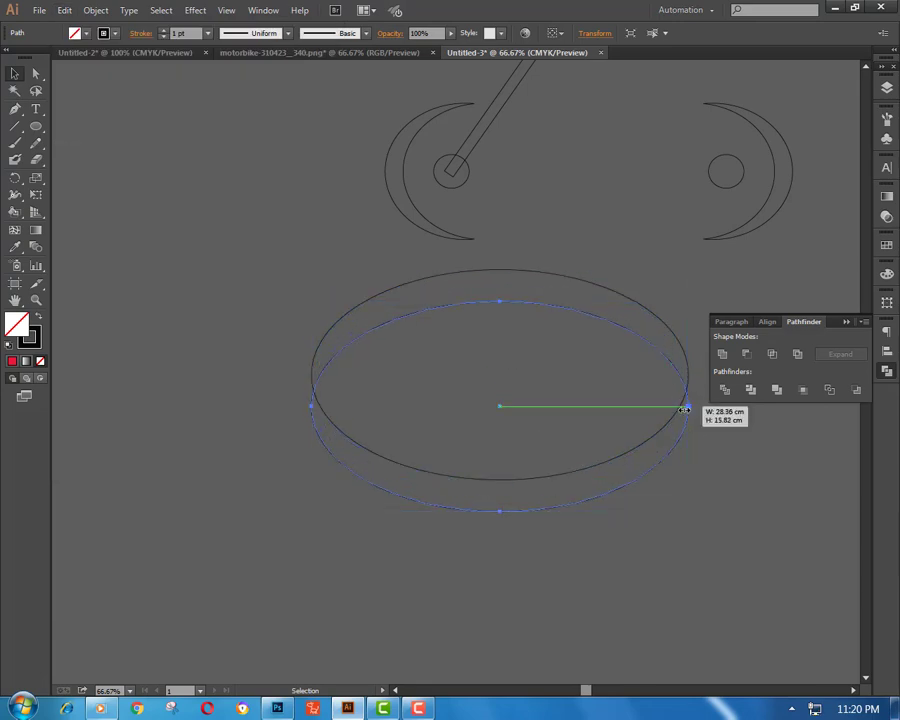
{"action": "left_click", "coordinate": [259, 228]}
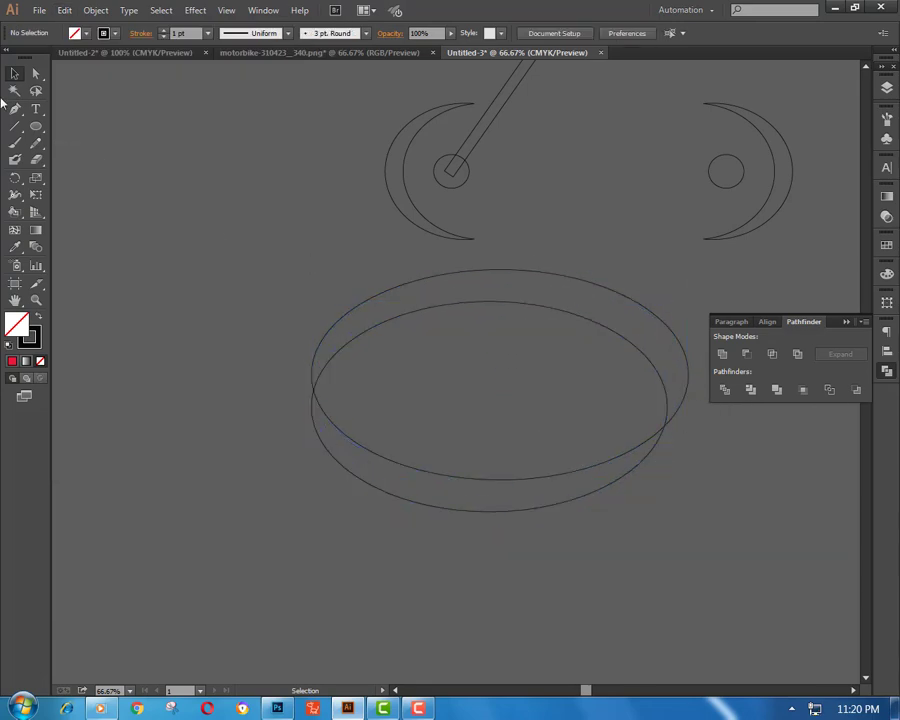
Start a Pen path with a left anchor and a curved anchor across the ellipses
{"action": "left_click", "coordinate": [314, 343]}
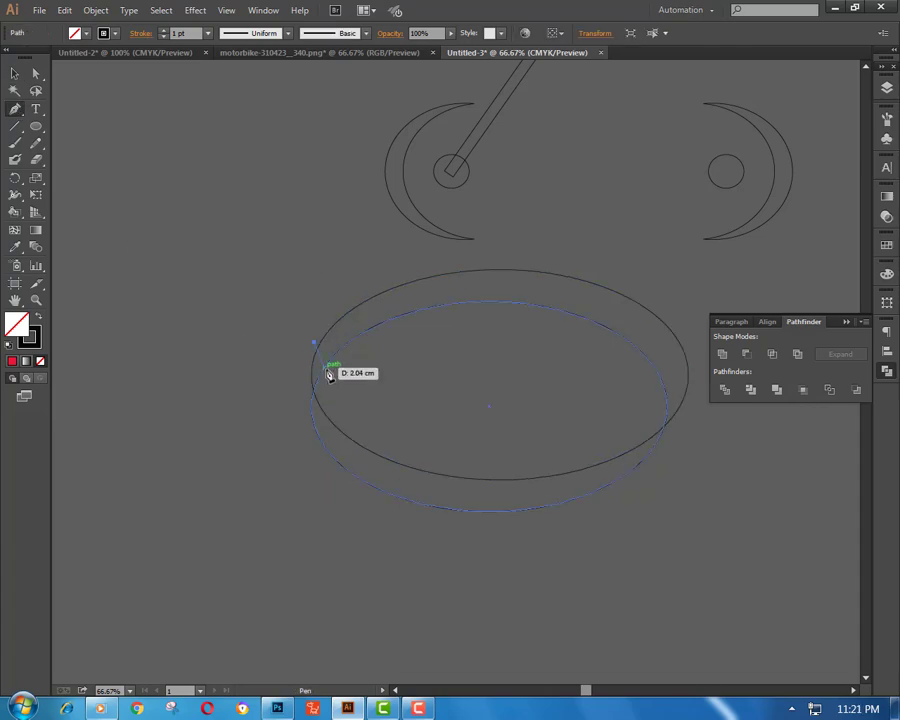
{"action": "left_click", "coordinate": [325, 374]}
{"action": "left_click_drag", "start_coordinate": [575, 350], "coordinate": [605, 345]}
Close the Pen outline over the ellipses, then Divide all three shapes and ungroup the pieces
{"action": "left_click", "coordinate": [595, 332]}
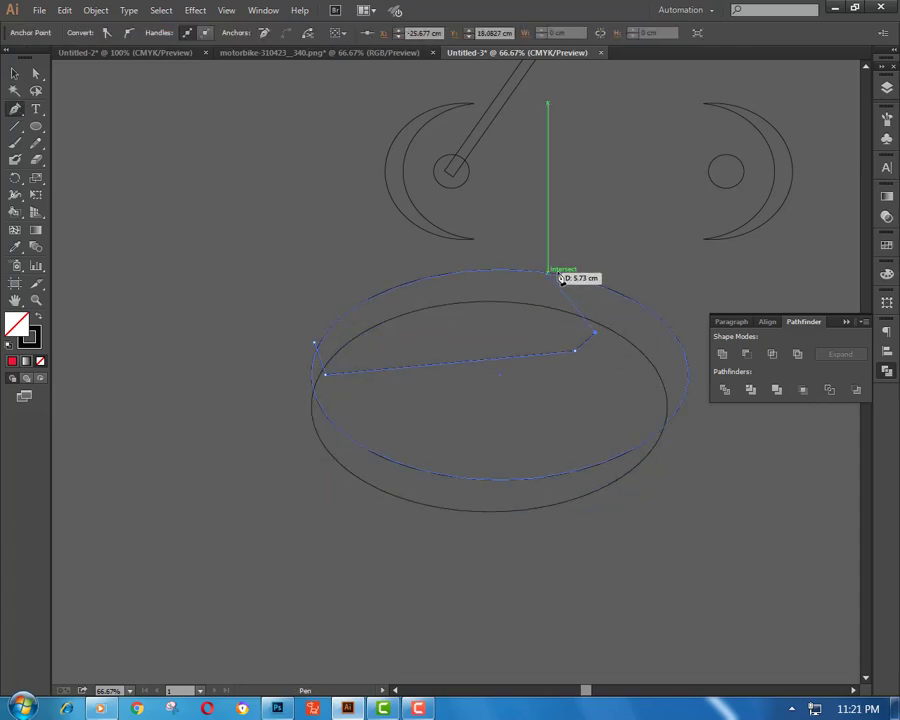
{"action": "left_click", "coordinate": [582, 268]}
{"action": "left_click", "coordinate": [393, 255]}
{"action": "left_click", "coordinate": [273, 315]}
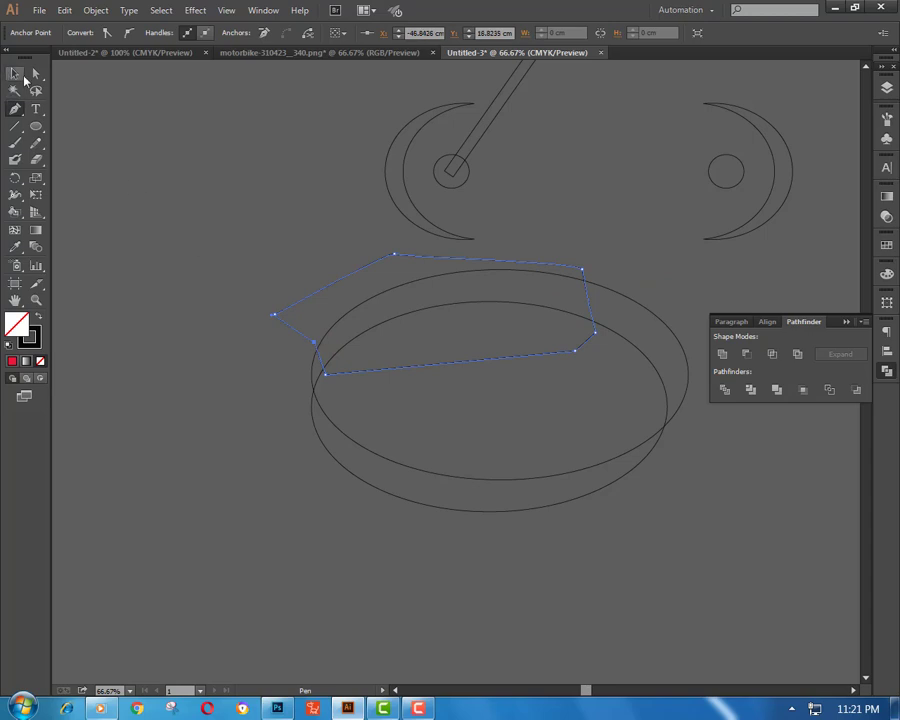
{"action": "left_click", "coordinate": [15, 73]}
{"action": "left_click_drag", "start_coordinate": [124, 196], "coordinate": [370, 474]}
{"action": "left_click", "coordinate": [725, 389]}
{"action": "right_click", "coordinate": [770, 450]}
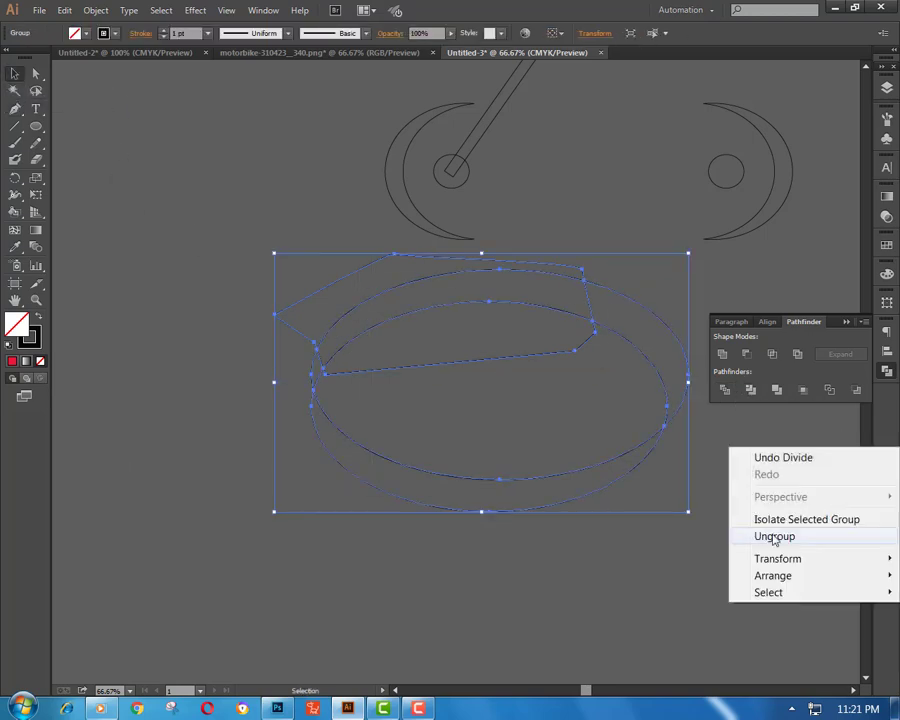
{"action": "left_click", "coordinate": [774, 537]}
Delete the lower arc, right-side and small left-end pieces, leaving only the curved upper band
{"action": "left_click", "coordinate": [573, 344]}
{"action": "left_click", "coordinate": [565, 360]}
{"action": "left_click", "coordinate": [545, 280]}
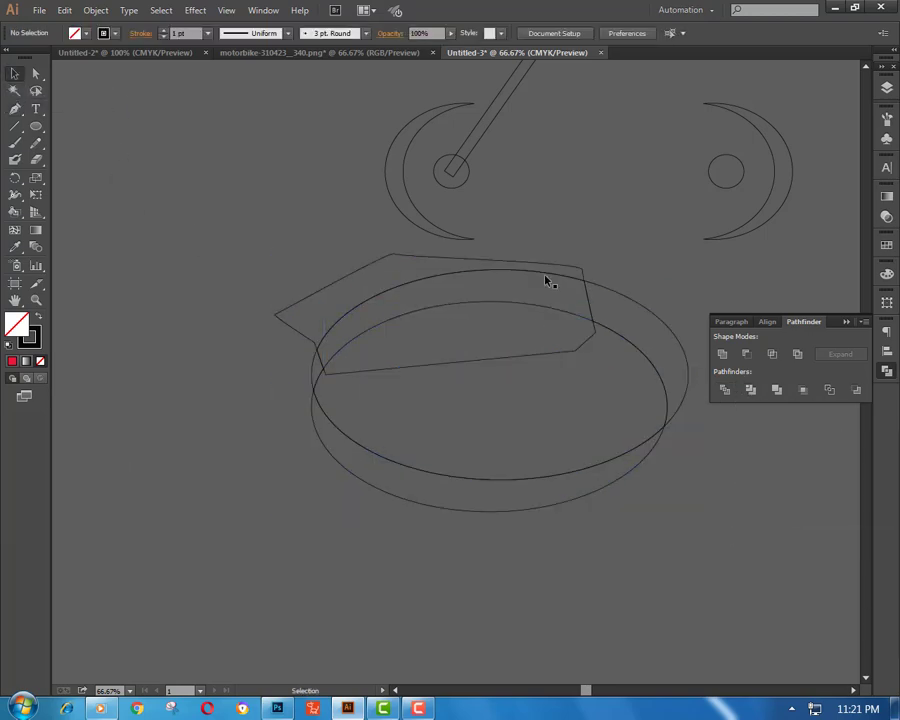
{"action": "left_click", "coordinate": [665, 397]}
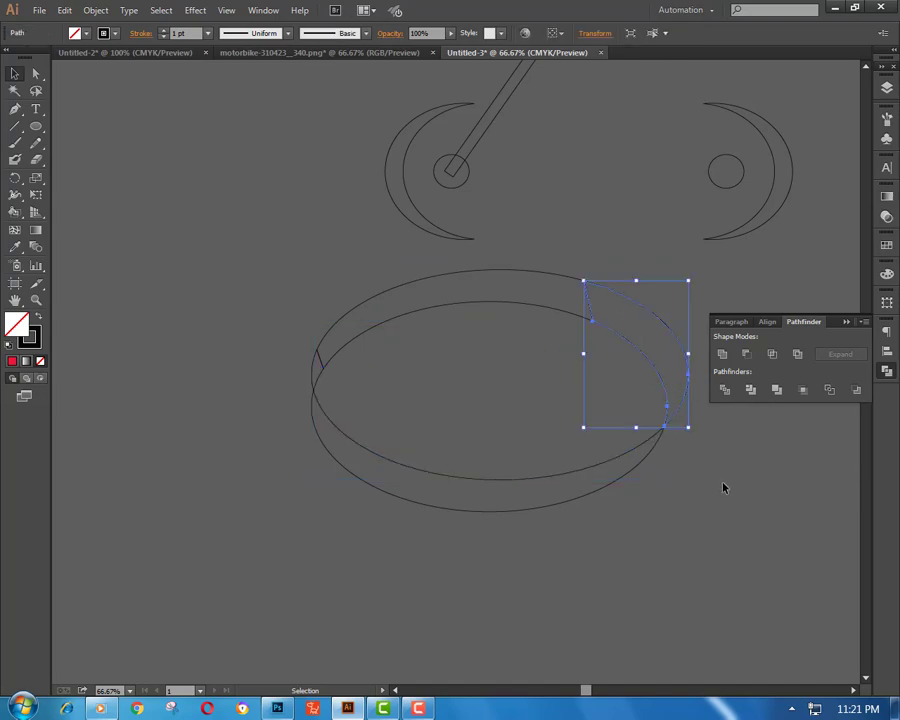
{"action": "left_click", "coordinate": [600, 470]}
{"action": "left_click", "coordinate": [640, 400]}
{"action": "key", "text": "Delete"}
{"action": "left_click", "coordinate": [662, 446]}
{"action": "key", "text": "Delete"}
{"action": "left_click", "coordinate": [317, 362]}
{"action": "key", "text": "Delete"}
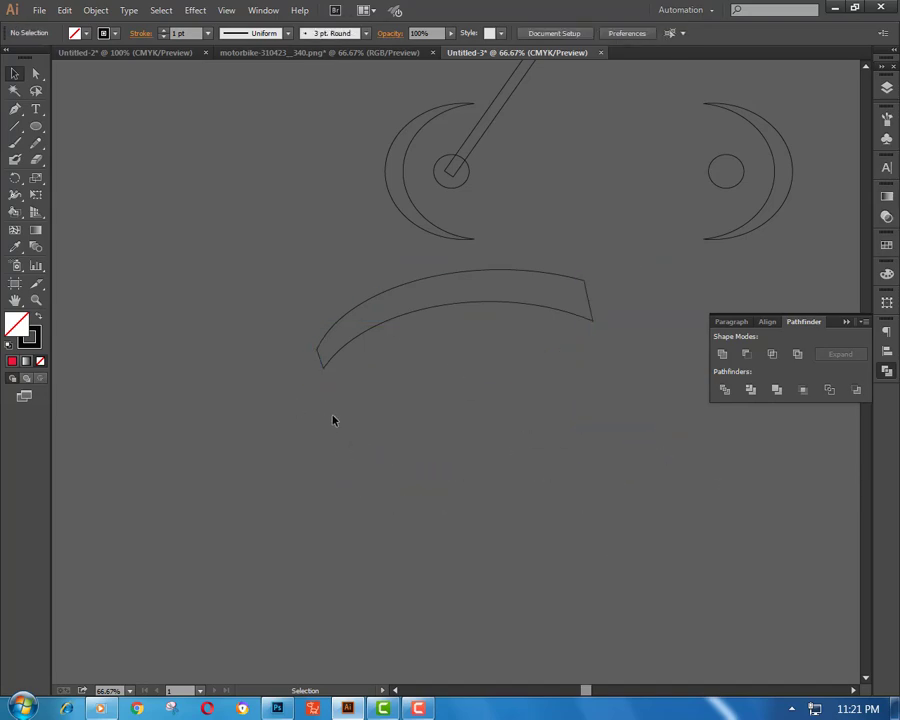
{"action": "left_click", "coordinate": [322, 372]}
{"action": "left_click", "coordinate": [36, 73]}
Select the whole band and nudge it slightly upward
{"action": "left_click", "coordinate": [323, 370]}
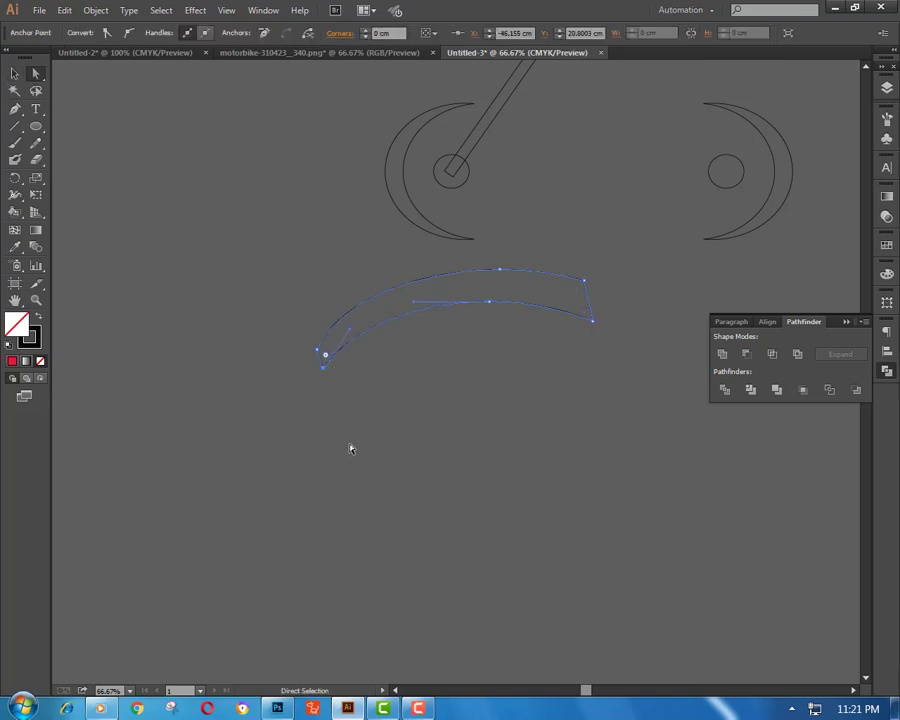
{"action": "left_click", "coordinate": [354, 453]}
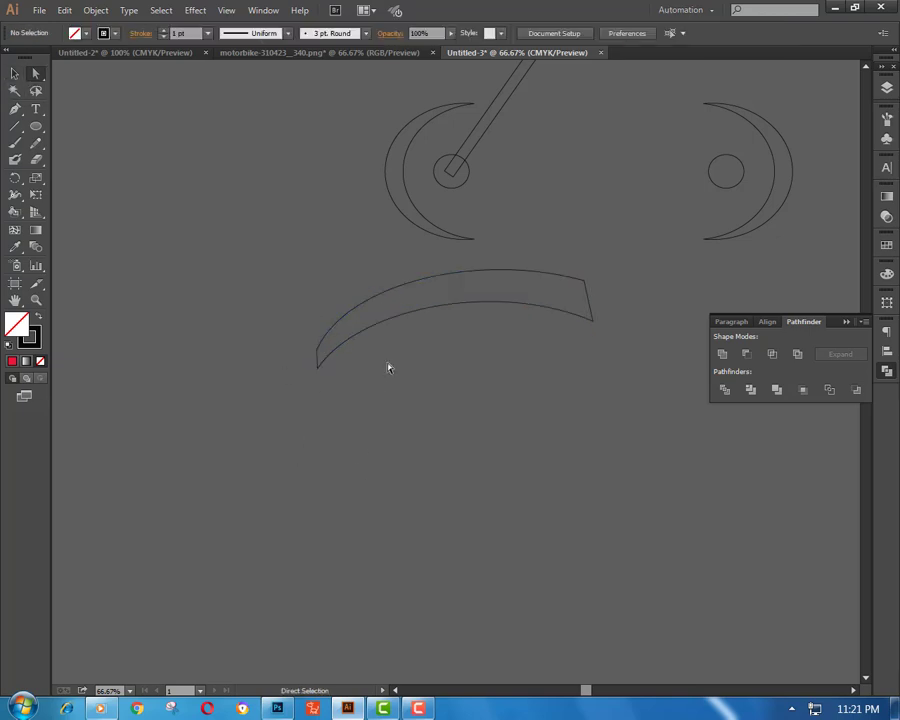
{"action": "left_click", "coordinate": [330, 369]}
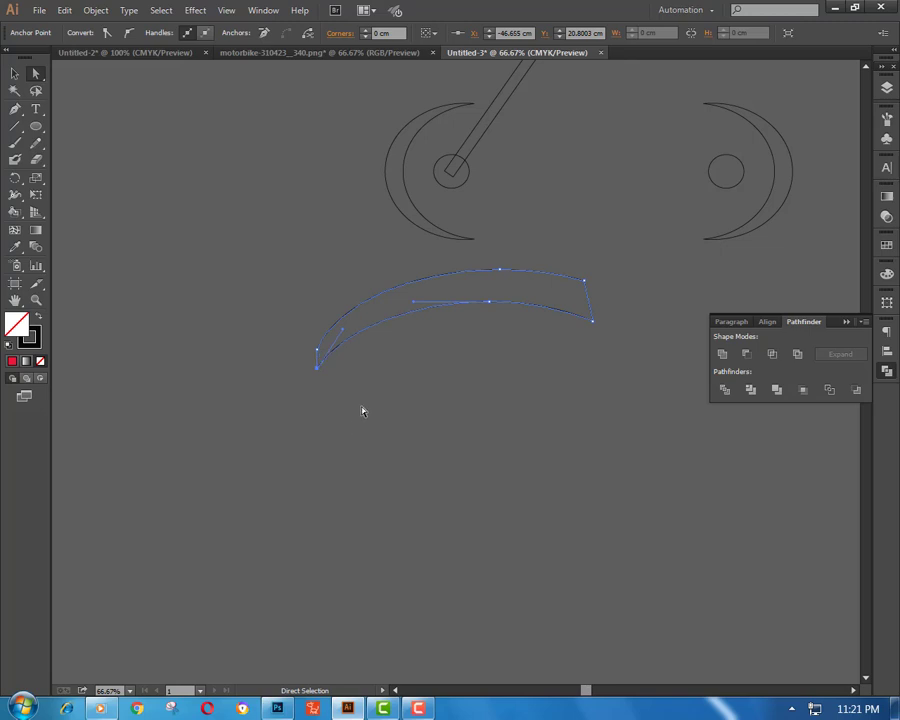
{"action": "left_click_drag", "start_coordinate": [271, 300], "coordinate": [616, 403]}
{"action": "left_click", "coordinate": [189, 269]}
{"action": "key", "text": "v"}
{"action": "left_click", "coordinate": [464, 276]}
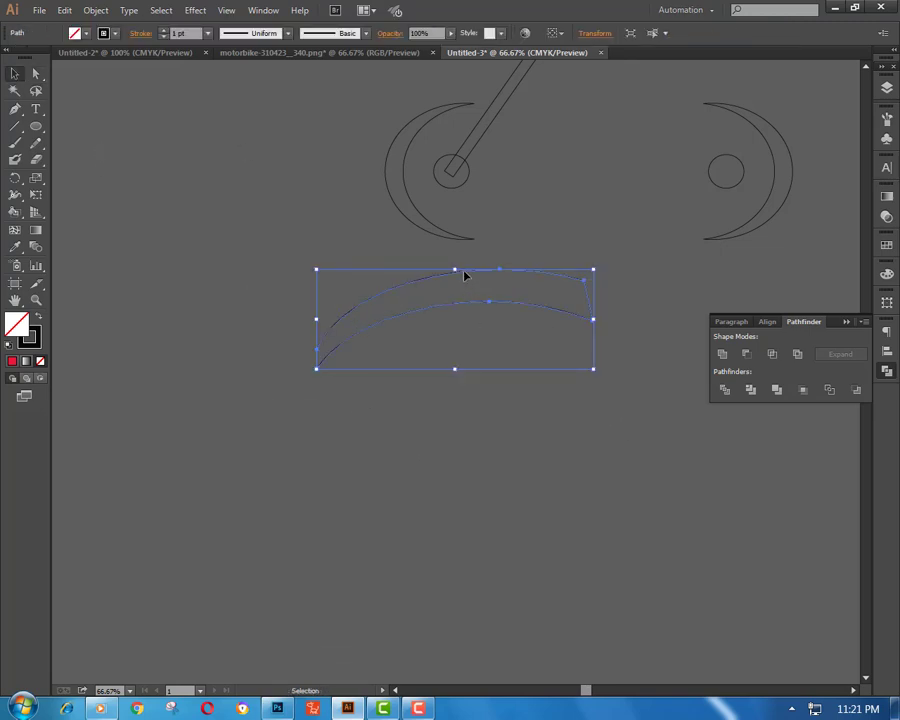
{"action": "left_click_drag", "start_coordinate": [456, 270], "coordinate": [458, 232]}
{"action": "left_click", "coordinate": [452, 445]}
Narrow the band from the left, shorten it from the top, and move it over the front wheel
{"action": "scroll", "coordinate": [458, 336], "scroll_direction": "up", "scroll_amount": 4}
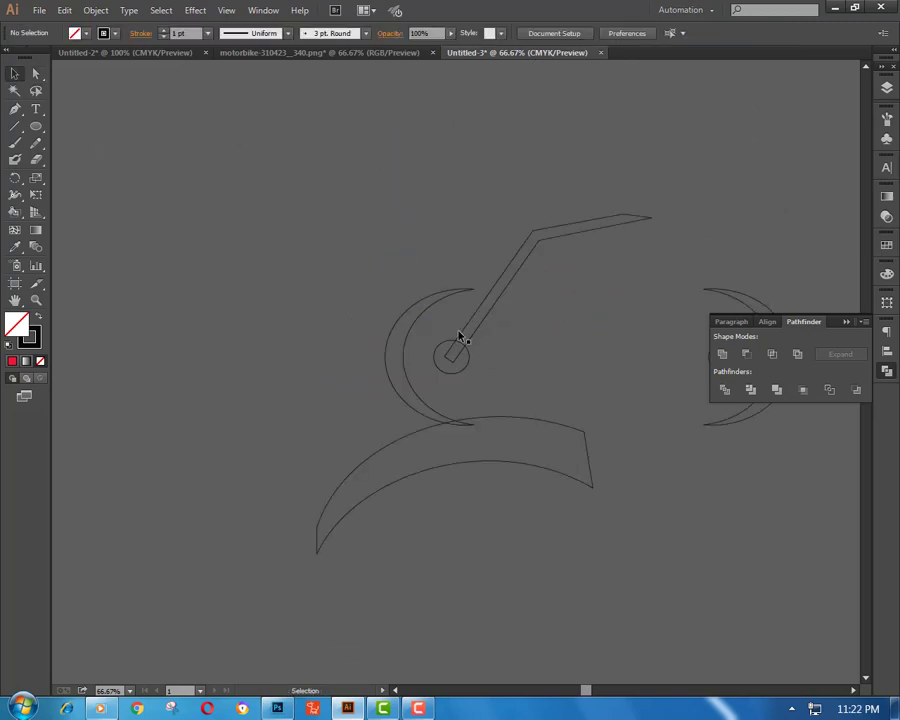
{"action": "mouse_move", "coordinate": [483, 419]}
{"action": "left_mouse_down"}
{"action": "mouse_move", "coordinate": [510, 262]}
{"action": "mouse_move", "coordinate": [502, 264]}
{"action": "left_mouse_up"}
{"action": "left_click_drag", "start_coordinate": [334, 317], "coordinate": [424, 317]}
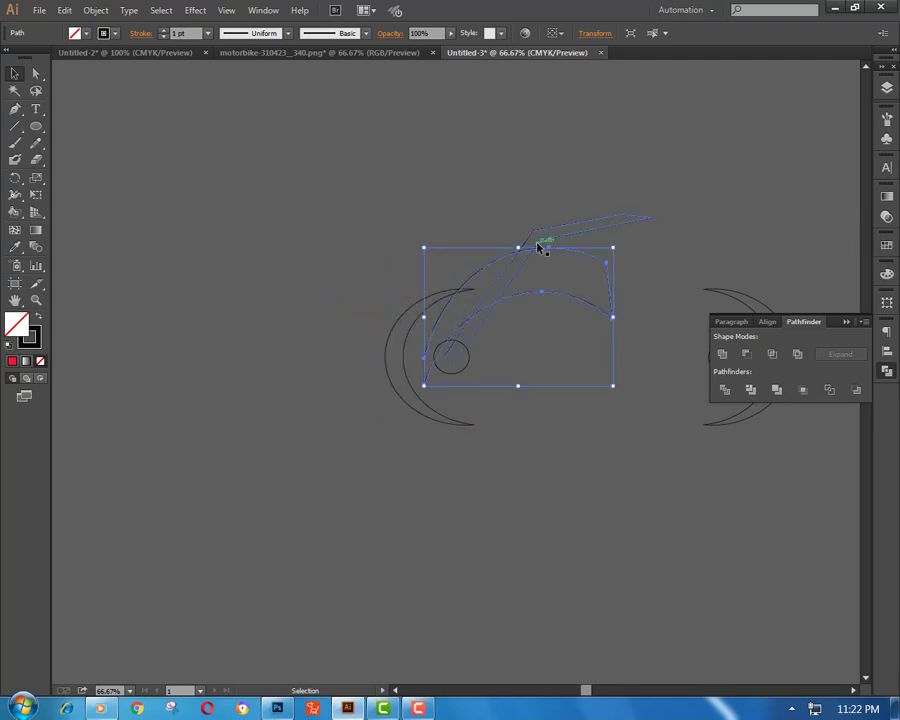
{"action": "left_click_drag", "start_coordinate": [519, 247], "coordinate": [518, 295]}
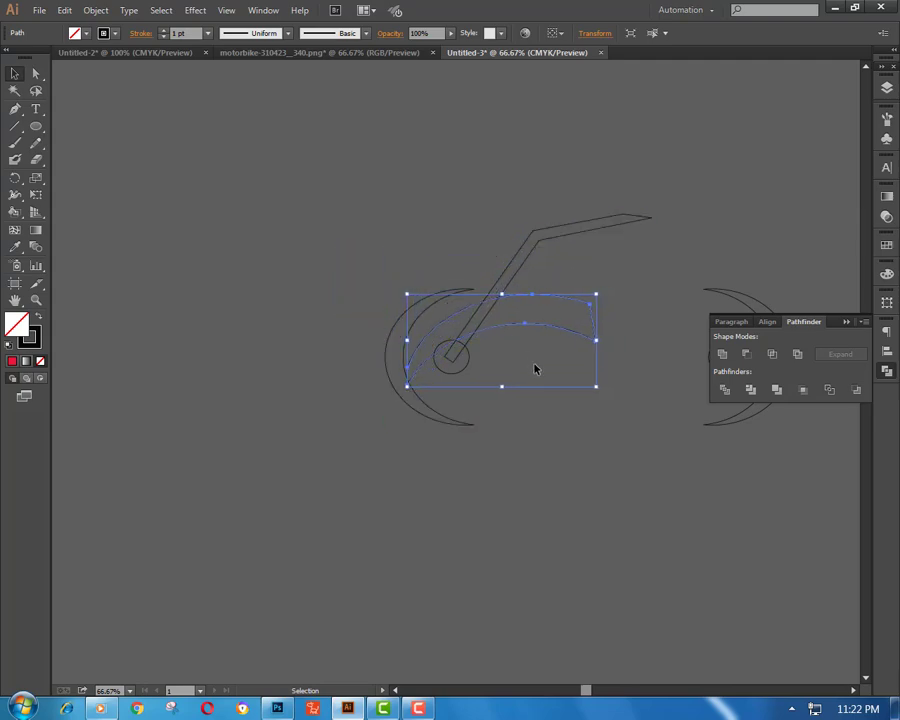
{"action": "left_click_drag", "start_coordinate": [535, 369], "coordinate": [522, 352]}
{"action": "left_click", "coordinate": [519, 408]}
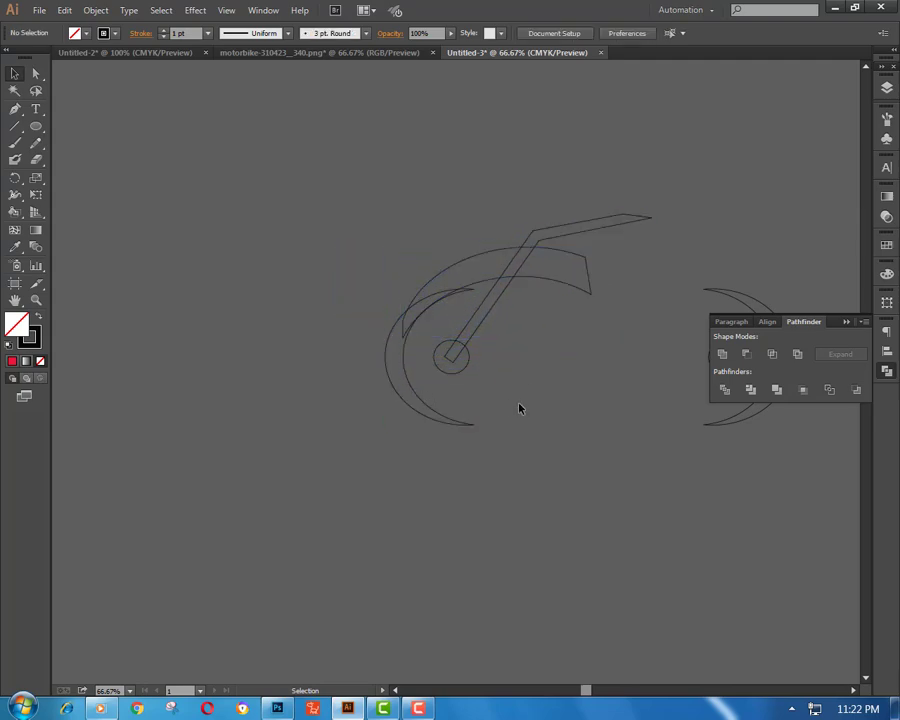
Delete the old fork and settle the mudguard band down-left over the front wheel
{"action": "left_click_drag", "start_coordinate": [474, 338], "coordinate": [571, 191]}
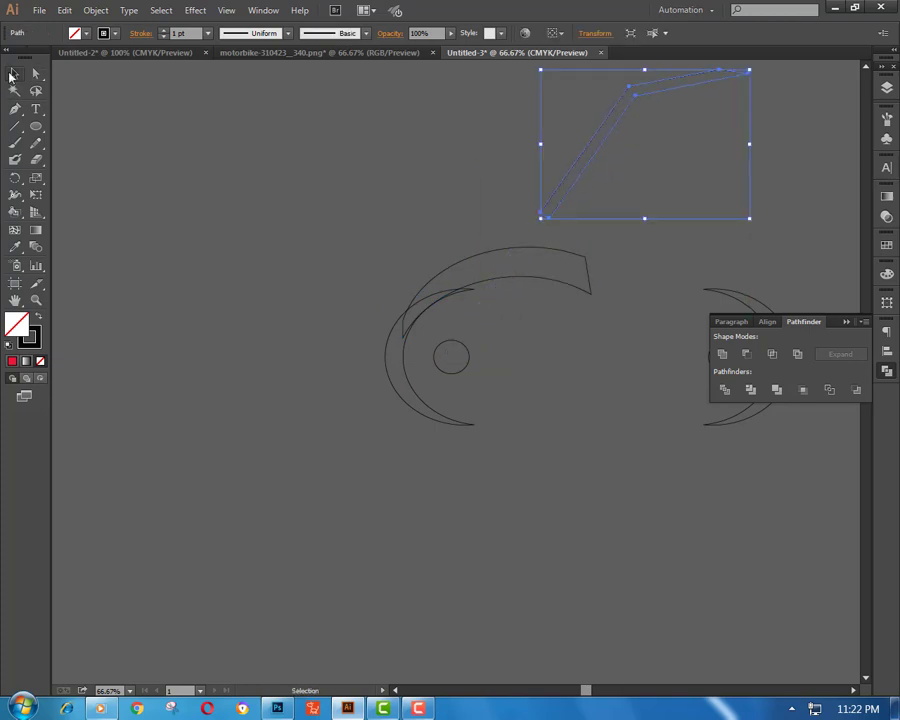
{"action": "left_click", "coordinate": [12, 75]}
{"action": "left_click", "coordinate": [510, 226]}
{"action": "left_click", "coordinate": [545, 221]}
{"action": "left_click", "coordinate": [626, 271]}
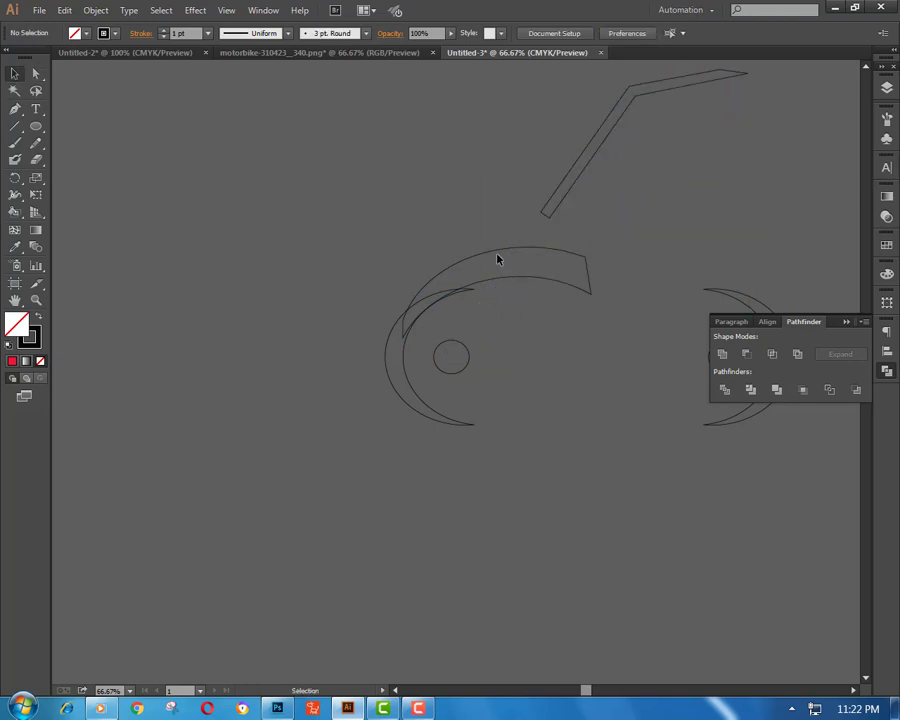
{"action": "left_click_drag", "start_coordinate": [498, 255], "coordinate": [476, 224]}
{"action": "left_click_drag", "start_coordinate": [536, 142], "coordinate": [688, 233]}
{"action": "key", "text": "Delete"}
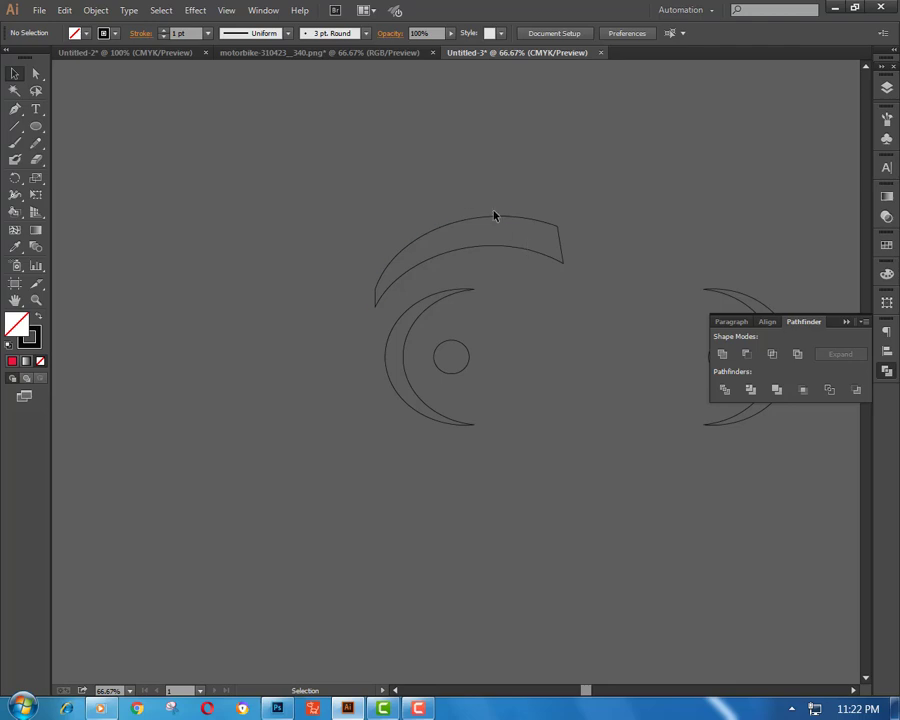
{"action": "left_click_drag", "start_coordinate": [494, 215], "coordinate": [486, 235]}
{"action": "left_click", "coordinate": [554, 155]}
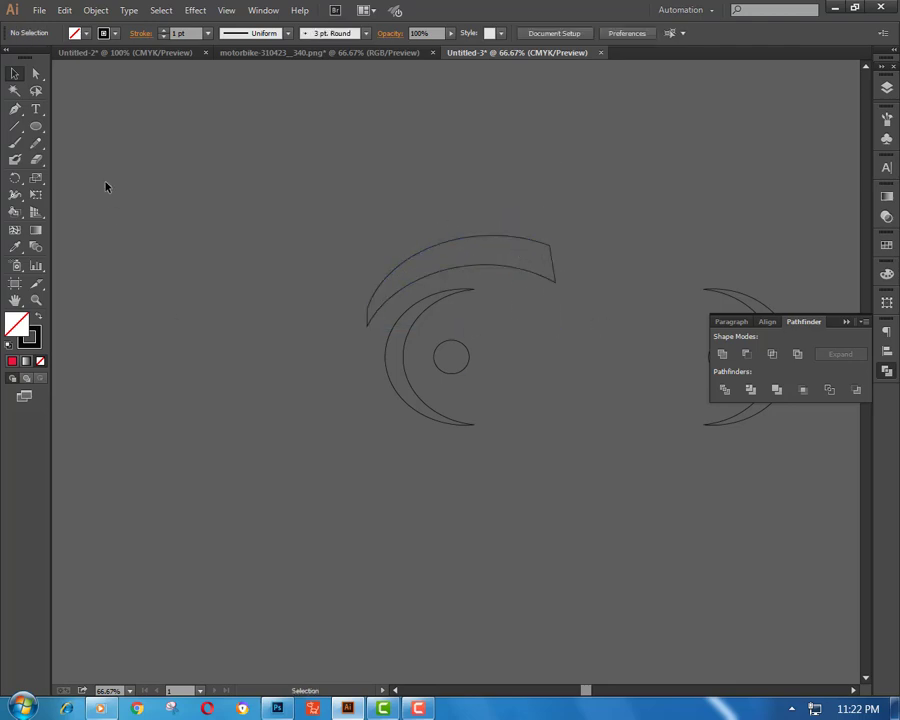
Draw a tall thin rectangle fork, tilt it, and set its bottom on the front hub
{"action": "left_click_drag", "start_coordinate": [35, 128], "coordinate": [80, 124]}
{"action": "left_click_drag", "start_coordinate": [229, 201], "coordinate": [242, 504]}
{"action": "key", "text": "v"}
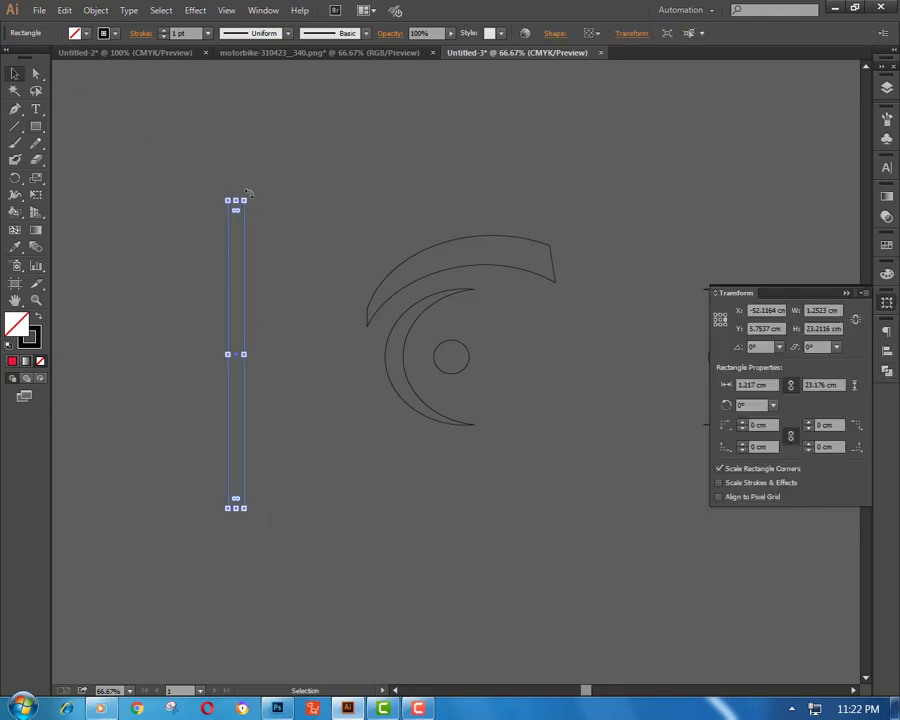
{"action": "left_click_drag", "start_coordinate": [248, 193], "coordinate": [293, 219]}
{"action": "left_click_drag", "start_coordinate": [236, 352], "coordinate": [514, 296]}
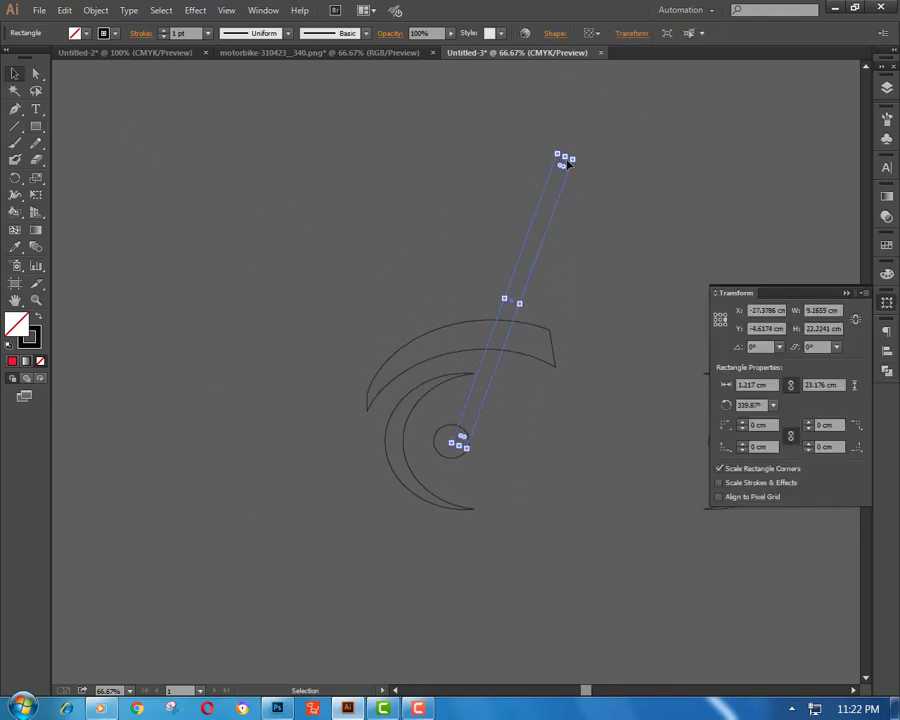
{"action": "mouse_move", "coordinate": [564, 157]}
{"action": "left_mouse_down"}
{"action": "mouse_move", "coordinate": [549, 252]}
{"action": "mouse_move", "coordinate": [530, 245]}
{"action": "left_mouse_up"}
{"action": "left_click", "coordinate": [588, 198]}
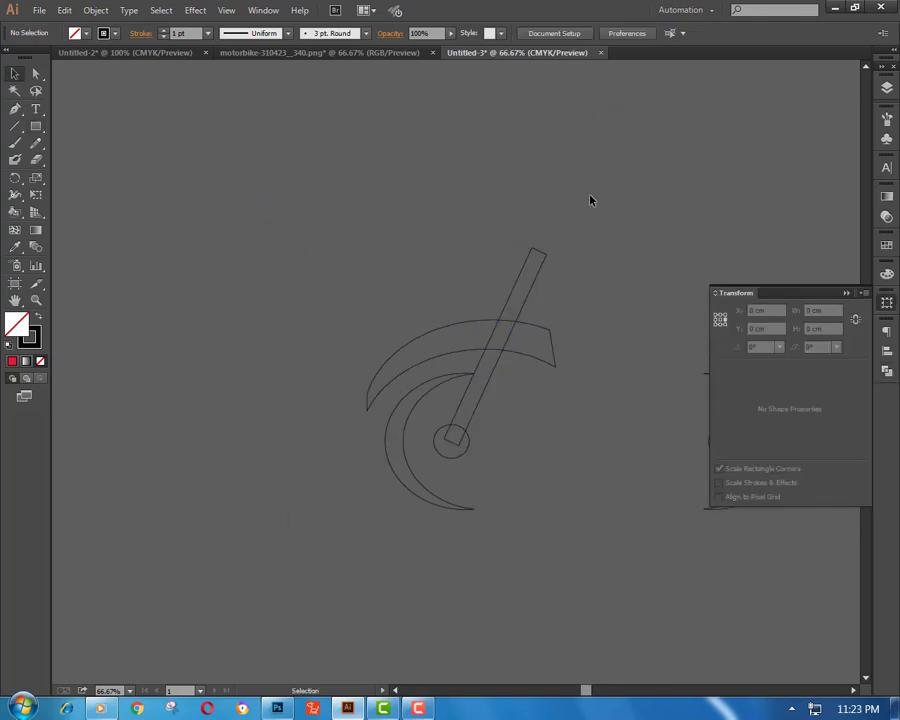
{"action": "scroll", "coordinate": [600, 230], "scroll_direction": "down", "scroll_amount": 1}
{"action": "left_click_drag", "start_coordinate": [621, 284], "coordinate": [450, 216]}
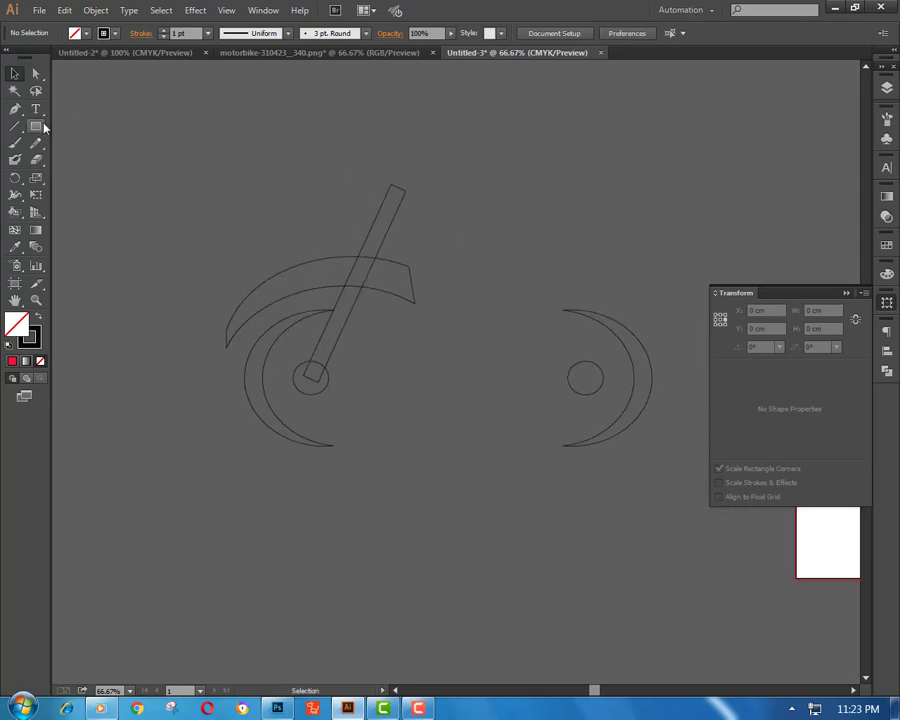
Duplicate the fork, rotate the copy flatter, and place it as the handlebar
{"action": "left_click", "coordinate": [388, 203]}
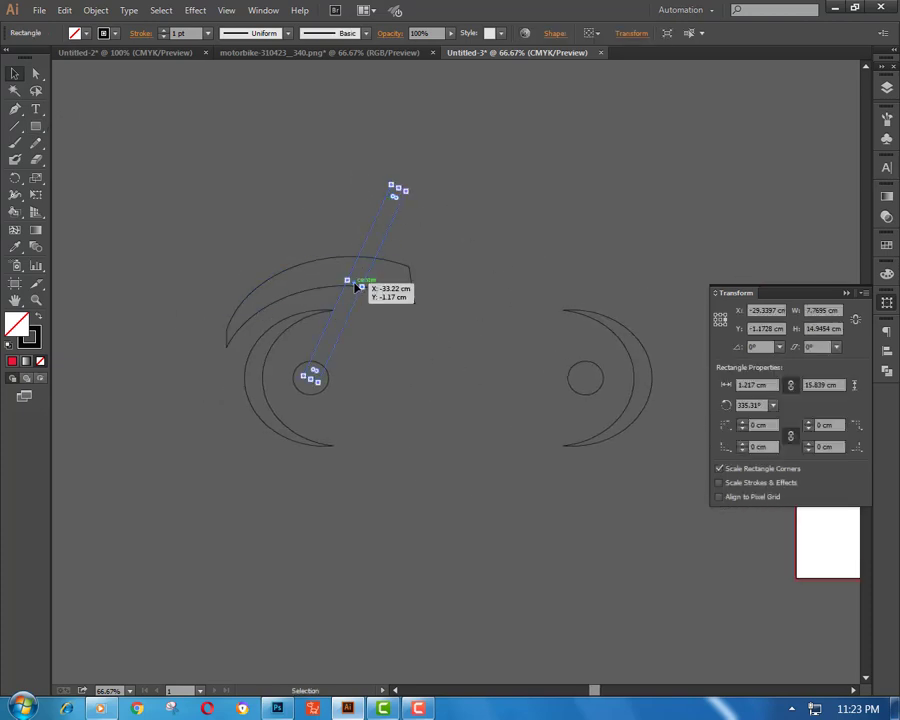
{"action": "left_click_drag", "start_coordinate": [356, 286], "coordinate": [254, 216]}
{"action": "left_click_drag", "start_coordinate": [306, 116], "coordinate": [352, 172]}
{"action": "left_click_drag", "start_coordinate": [276, 218], "coordinate": [510, 153]}
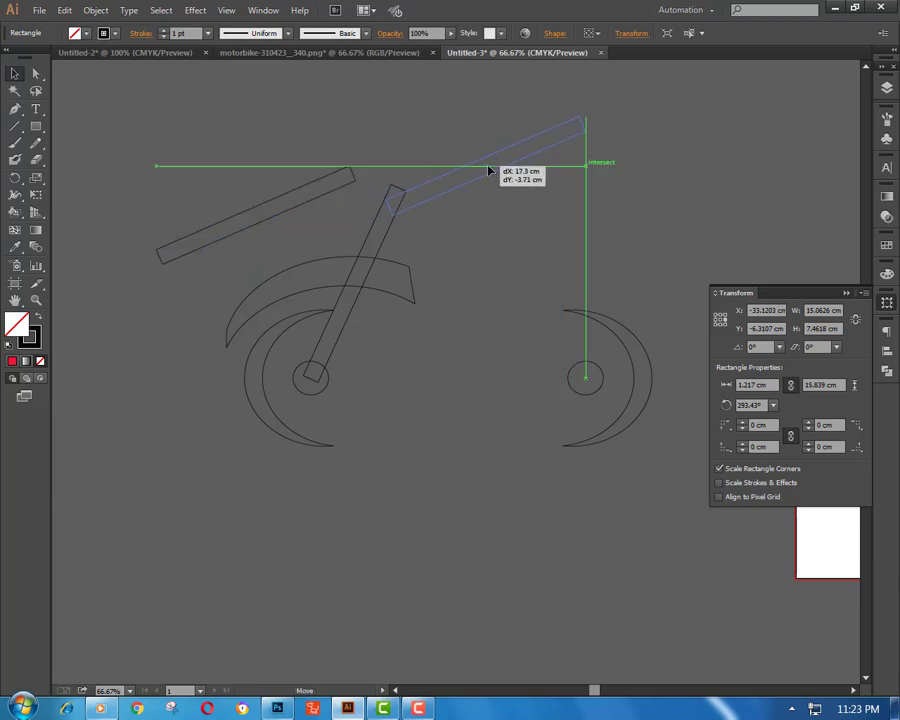
{"action": "left_click", "coordinate": [594, 140]}
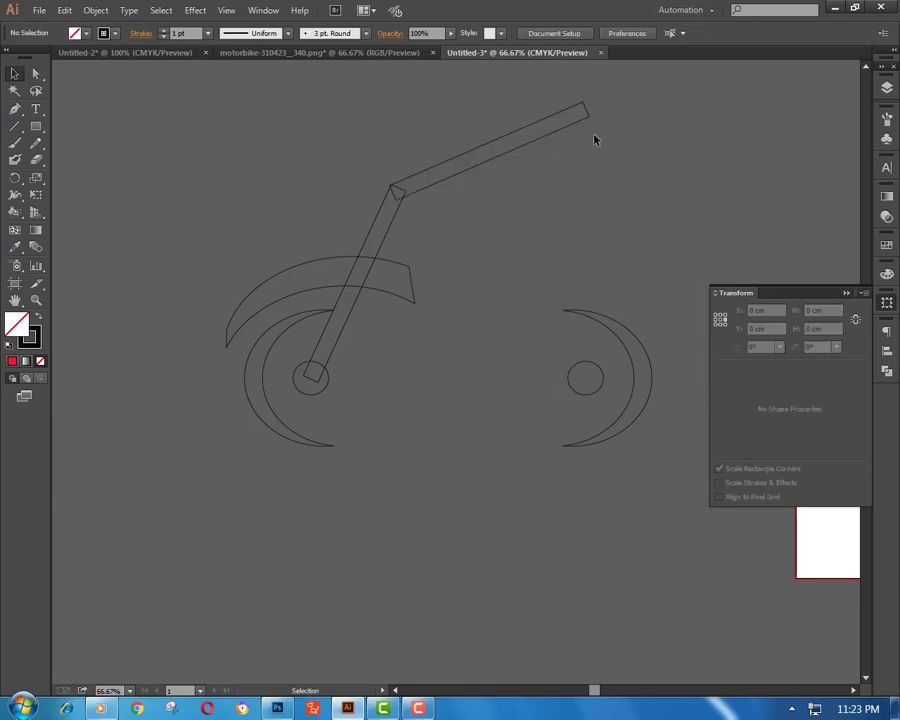
{"action": "left_click_drag", "start_coordinate": [486, 162], "coordinate": [484, 108]}
Lengthen the fork toward the handlebar, seat the handlebar on top, and shorten its right end
{"action": "left_click", "coordinate": [399, 190]}
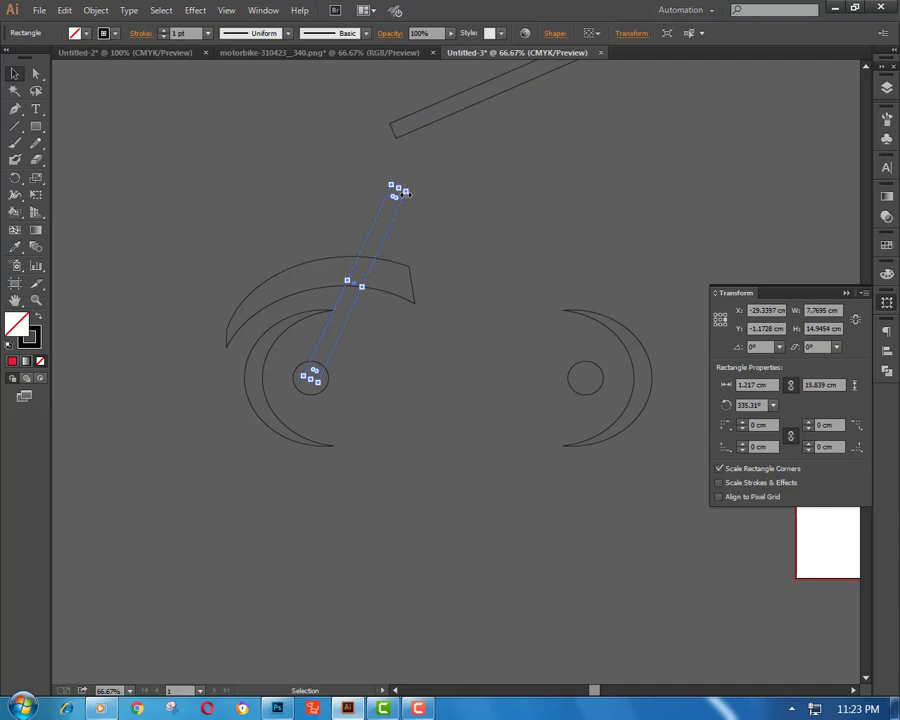
{"action": "left_click_drag", "start_coordinate": [399, 188], "coordinate": [414, 140]}
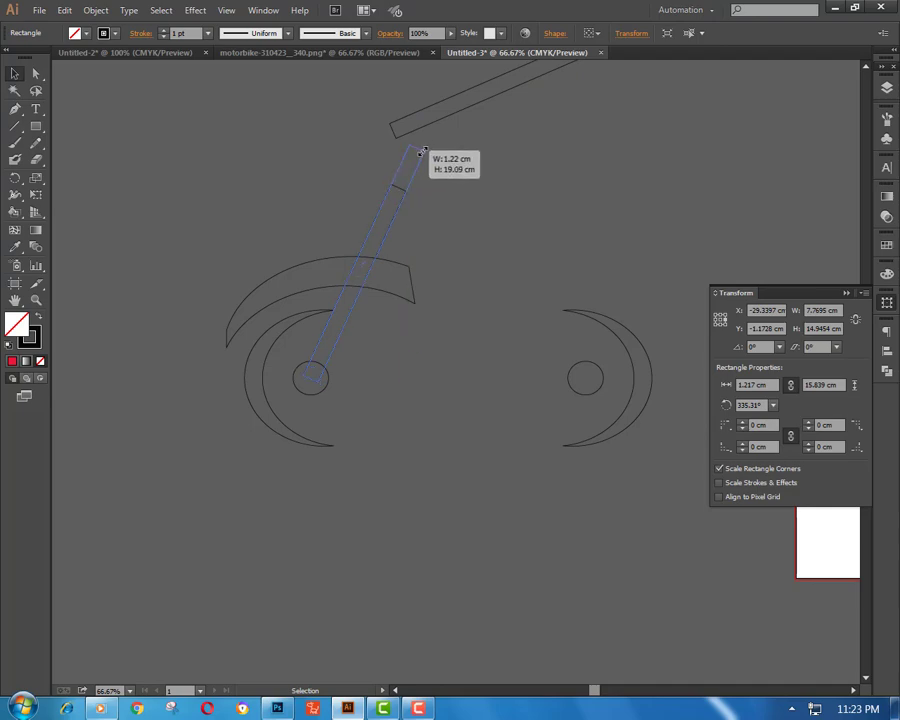
{"action": "left_click", "coordinate": [460, 203]}
{"action": "scroll", "coordinate": [460, 203], "scroll_direction": "up", "scroll_amount": 2}
{"action": "left_click_drag", "start_coordinate": [496, 164], "coordinate": [517, 185]}
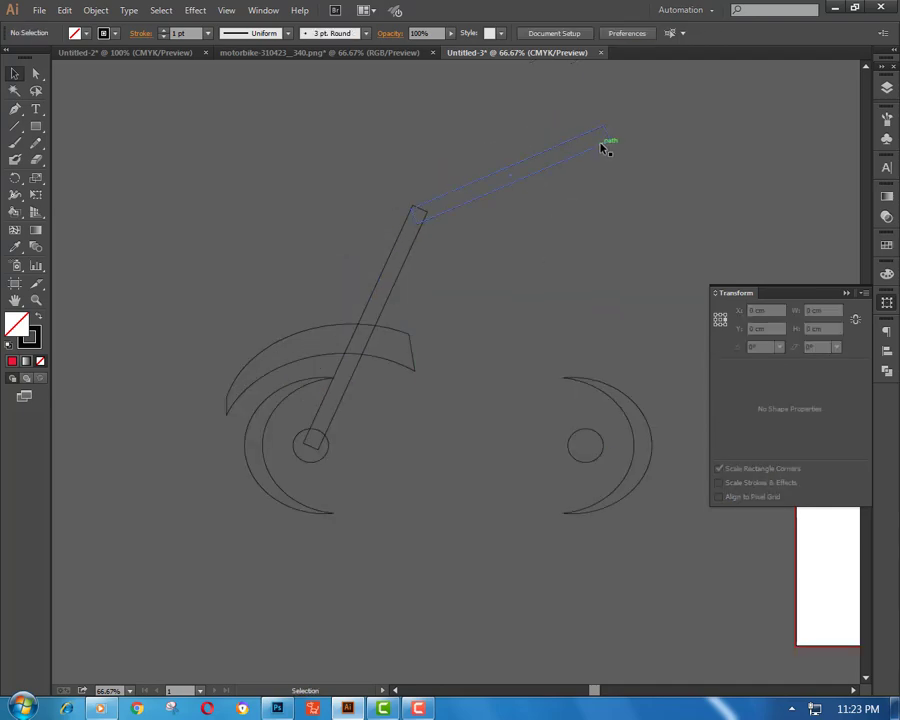
{"action": "left_click_drag", "start_coordinate": [603, 133], "coordinate": [505, 178]}
{"action": "left_click", "coordinate": [556, 268]}
Pull the fork's top end down just below the handlebar
{"action": "key", "text": "ctrl+plus"}
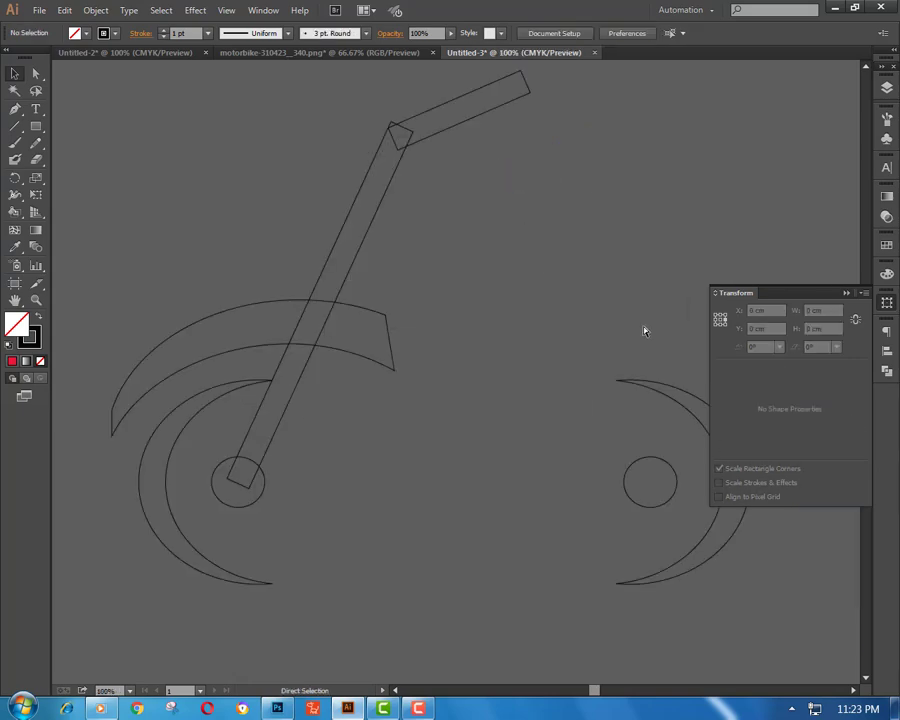
{"action": "key", "text": "ctrl+minus"}
{"action": "key", "text": "ctrl+minus"}
{"action": "key", "text": "ctrl+minus"}
{"action": "key", "text": "ctrl+plus"}
{"action": "key", "text": "ctrl+plus"}
{"action": "key", "text": "ctrl+plus"}
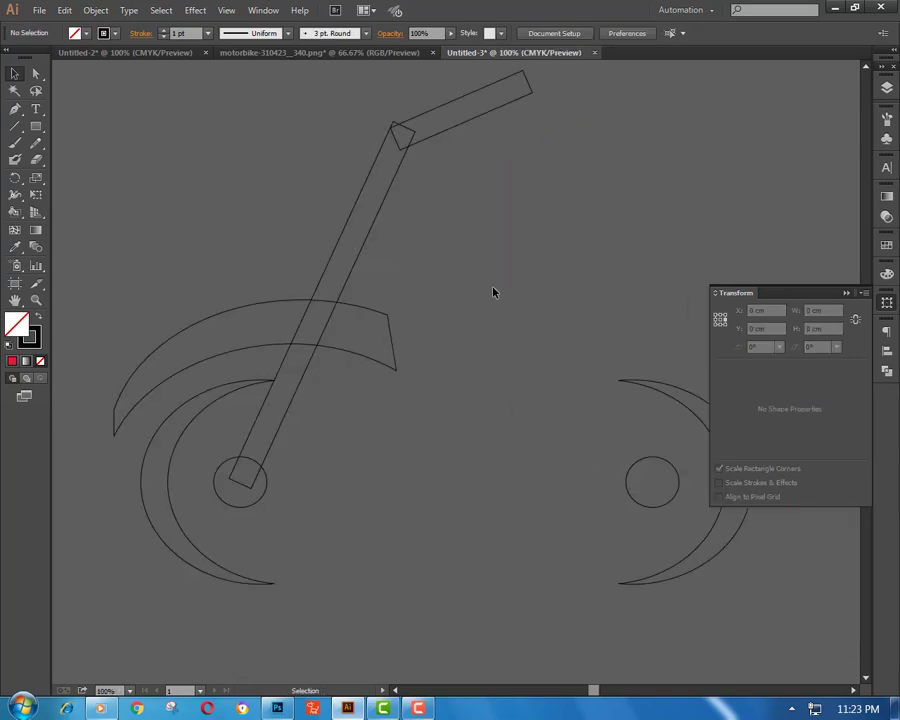
{"action": "left_click", "coordinate": [403, 123]}
{"action": "mouse_move", "coordinate": [404, 123]}
{"action": "left_mouse_down"}
{"action": "mouse_move", "coordinate": [390, 134]}
{"action": "mouse_move", "coordinate": [391, 152]}
{"action": "mouse_move", "coordinate": [421, 140]}
{"action": "left_mouse_up"}
{"action": "left_click", "coordinate": [447, 151]}
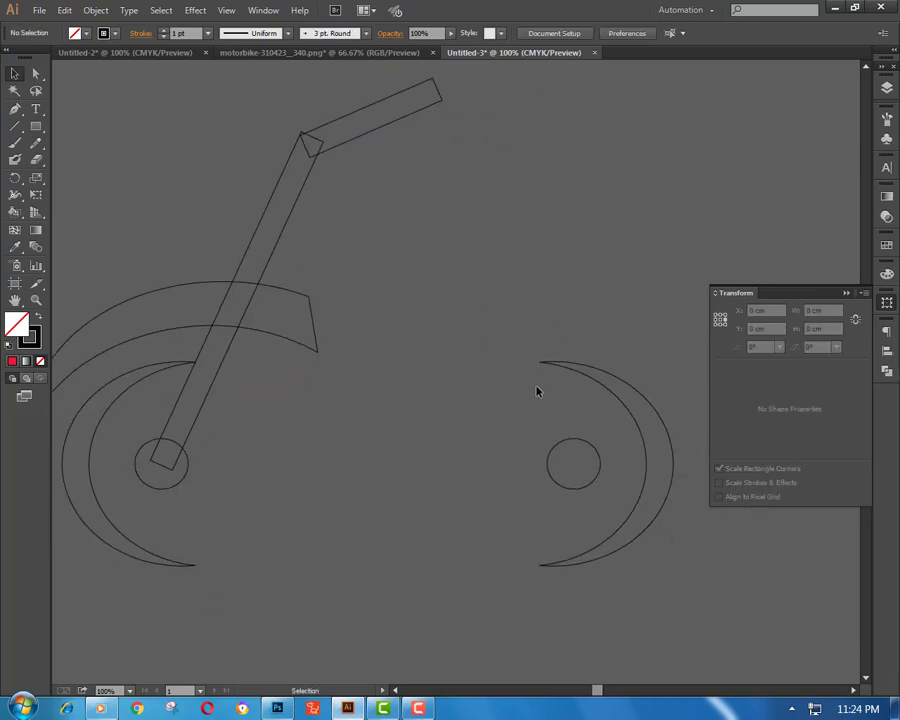
{"action": "key", "text": "ctrl+minus"}
{"action": "key", "text": "ctrl+minus"}
{"action": "key", "text": "ctrl+minus"}
{"action": "left_click_drag", "start_coordinate": [398, 282], "coordinate": [514, 443]}
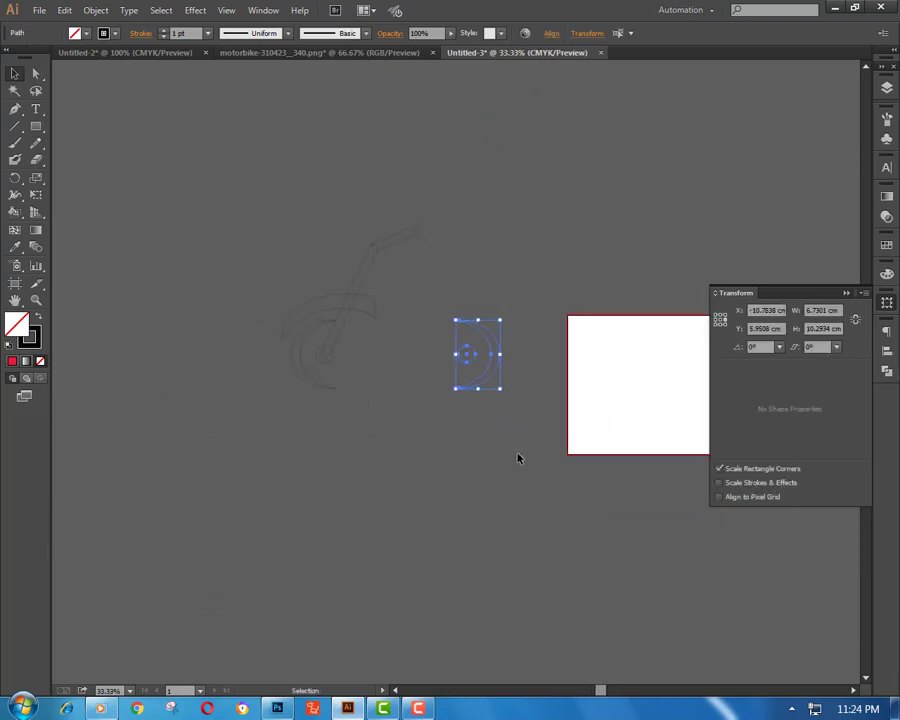
At 50% zoom, draw a closed, rounded fuel-tank outline with the Pen tool
{"action": "left_click", "coordinate": [473, 278]}
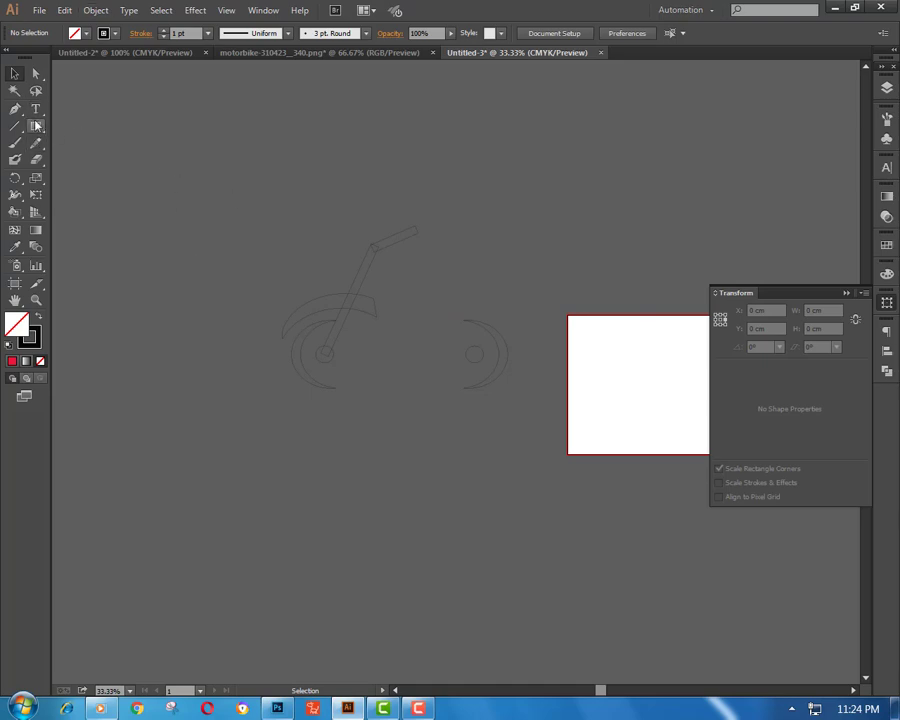
{"action": "key", "text": "ctrl+plus"}
{"action": "mouse_move", "coordinate": [409, 249]}
{"action": "left_mouse_down"}
{"action": "mouse_move", "coordinate": [445, 234]}
{"action": "mouse_move", "coordinate": [424, 201]}
{"action": "mouse_move", "coordinate": [377, 213]}
{"action": "left_mouse_up"}
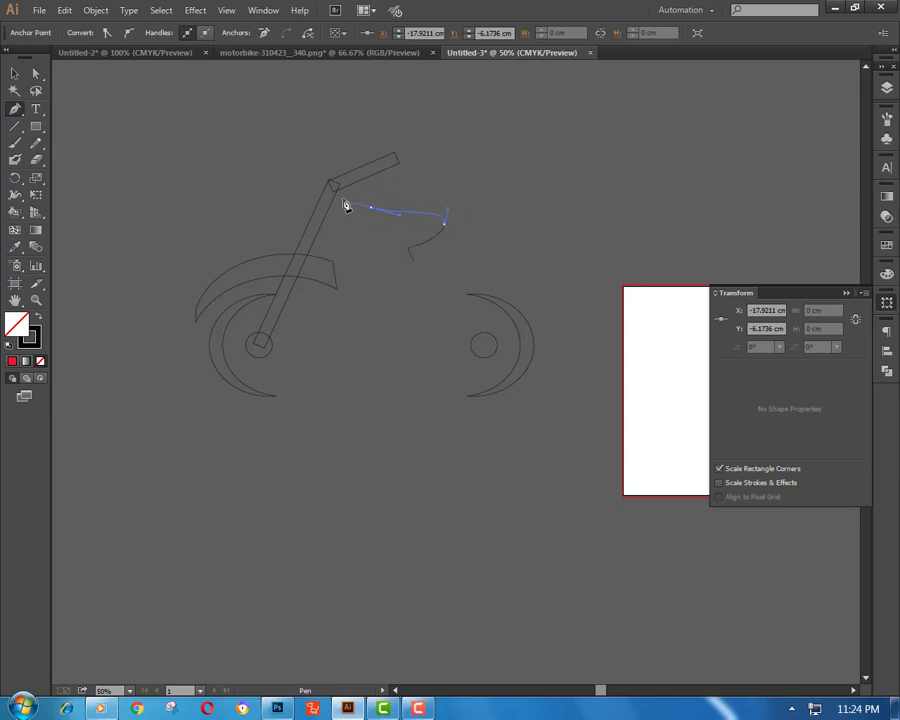
{"action": "mouse_move", "coordinate": [345, 206]}
{"action": "left_mouse_down"}
{"action": "mouse_move", "coordinate": [390, 212]}
{"action": "mouse_move", "coordinate": [318, 235]}
{"action": "mouse_move", "coordinate": [345, 272]}
{"action": "left_mouse_up"}
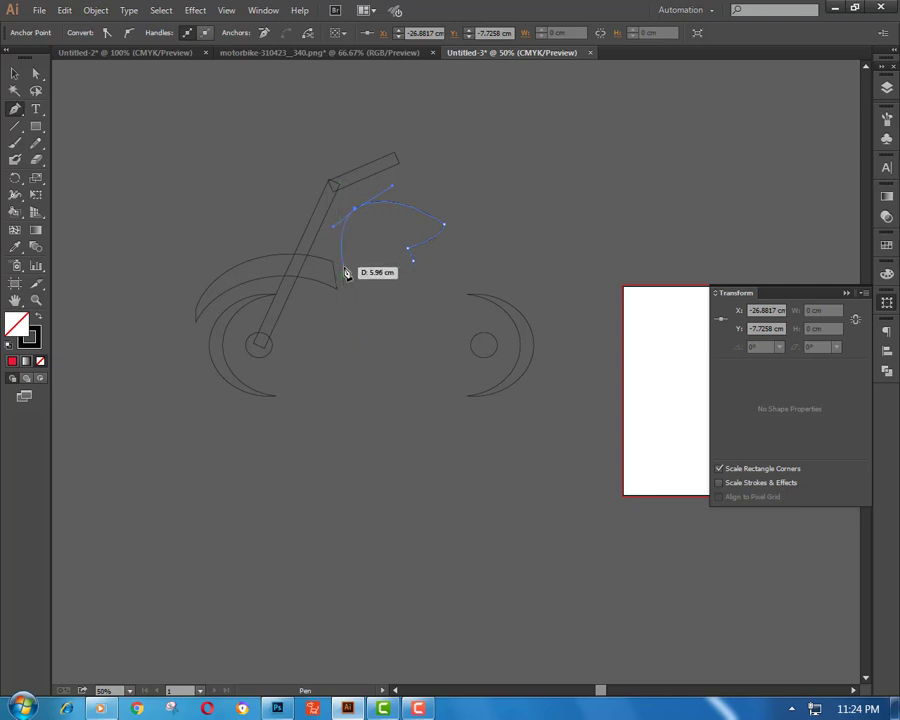
{"action": "left_click", "coordinate": [413, 262]}
{"action": "left_click", "coordinate": [556, 256], "text": "ctrl"}
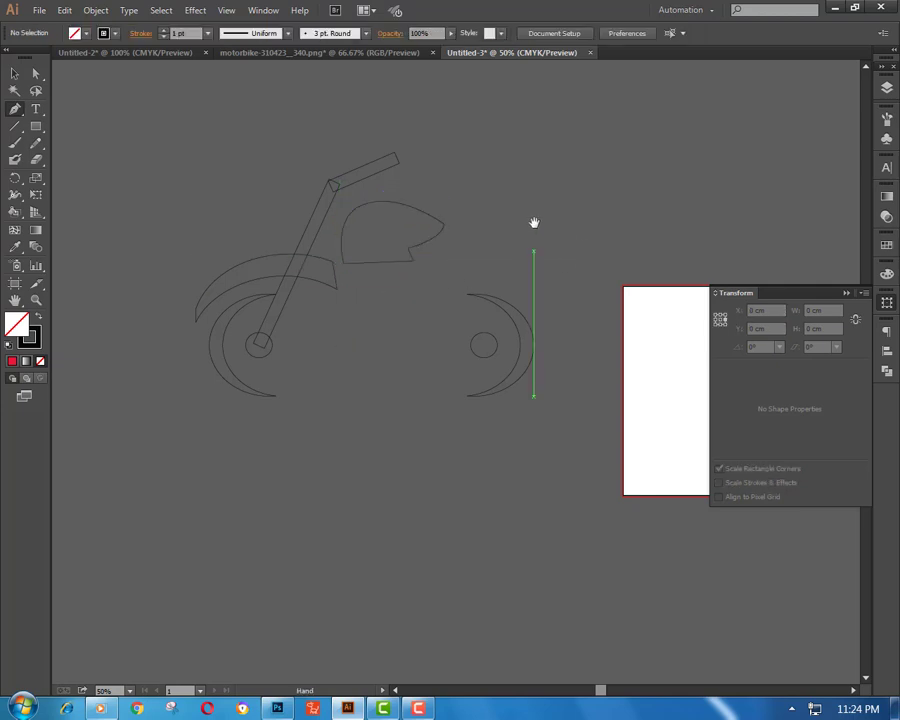
Draw the closed, pointed seat-and-tail panel extending right from the tank
{"action": "mouse_move", "coordinate": [370, 280]}
{"action": "left_mouse_down"}
{"action": "mouse_move", "coordinate": [420, 248]}
{"action": "mouse_move", "coordinate": [412, 250]}
{"action": "mouse_move", "coordinate": [477, 271]}
{"action": "mouse_move", "coordinate": [557, 257]}
{"action": "mouse_move", "coordinate": [520, 260]}
{"action": "mouse_move", "coordinate": [548, 256]}
{"action": "mouse_move", "coordinate": [505, 288]}
{"action": "mouse_move", "coordinate": [533, 289]}
{"action": "mouse_move", "coordinate": [541, 304]}
{"action": "mouse_move", "coordinate": [535, 299]}
{"action": "left_mouse_up"}
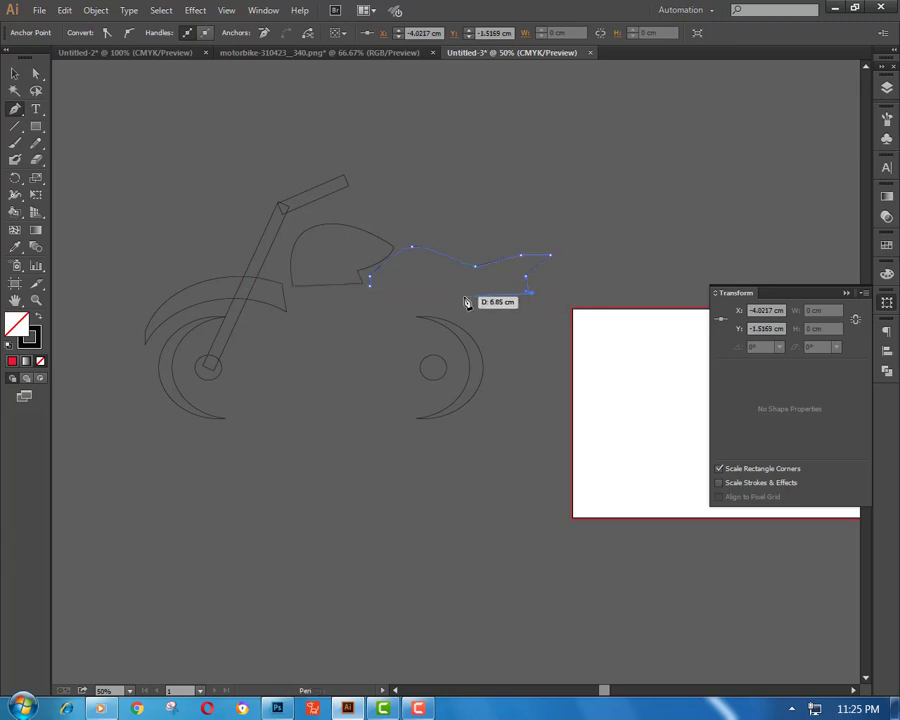
{"action": "left_click_drag", "start_coordinate": [370, 283], "coordinate": [372, 290]}
{"action": "left_click", "coordinate": [448, 200], "text": "ctrl"}
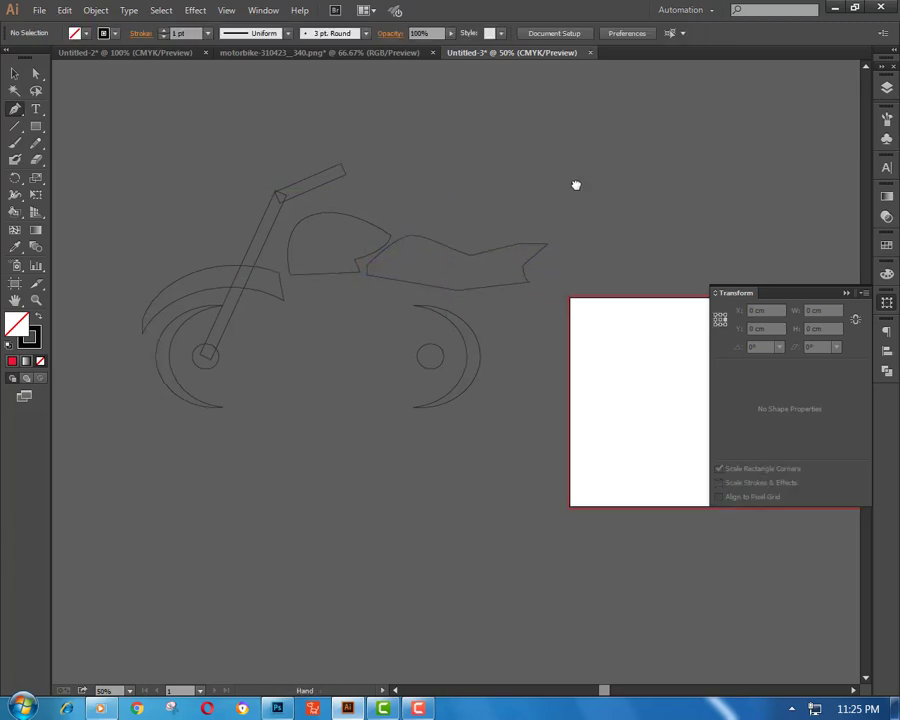
{"action": "scroll", "coordinate": [425, 197], "scroll_direction": "down", "scroll_amount": 1}
{"action": "left_click_drag", "start_coordinate": [425, 197], "coordinate": [523, 244]}
{"action": "left_click_drag", "start_coordinate": [36, 126], "coordinate": [76, 158]}
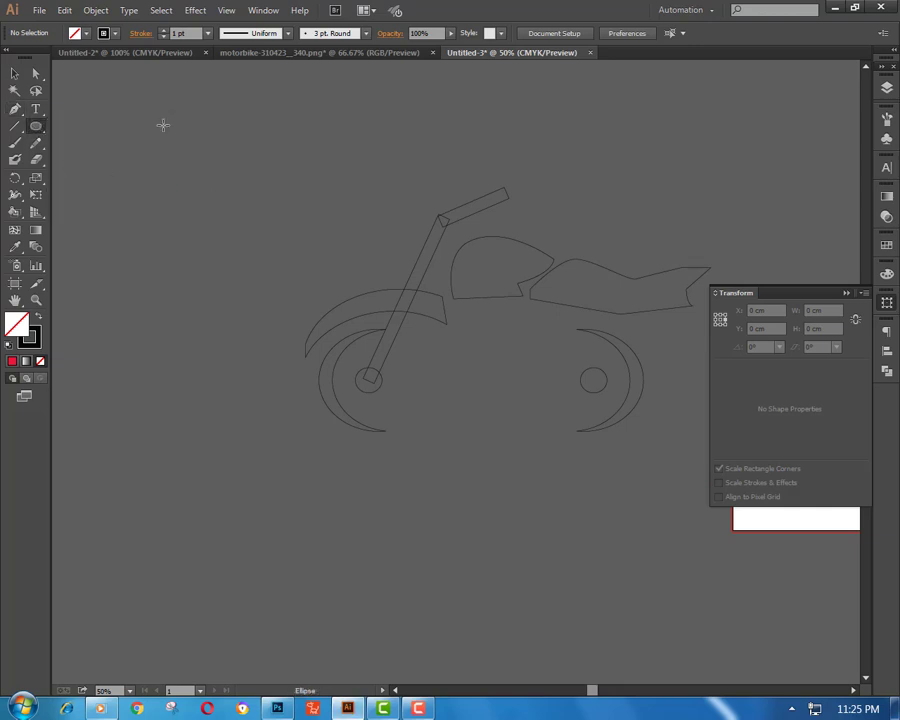
Draw an ellipse above the bike and a four-corner cutting shape overlapping it, then select both
{"action": "mouse_move", "coordinate": [160, 126]}
{"action": "left_mouse_down"}
{"action": "mouse_move", "coordinate": [247, 250]}
{"action": "mouse_move", "coordinate": [310, 187]}
{"action": "left_mouse_up"}
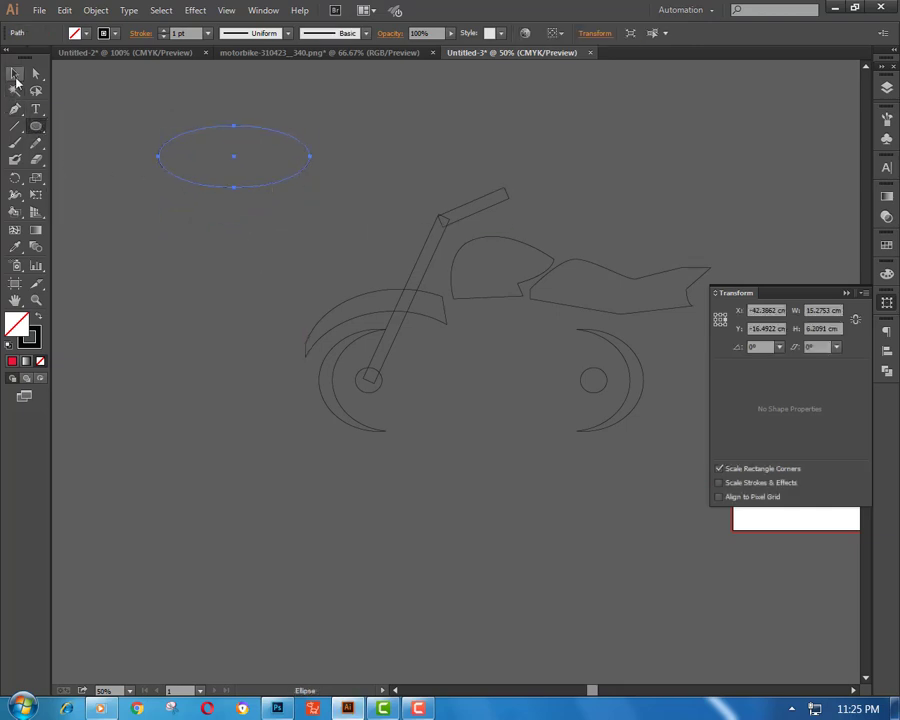
{"action": "left_click", "coordinate": [243, 114]}
{"action": "left_click", "coordinate": [221, 207]}
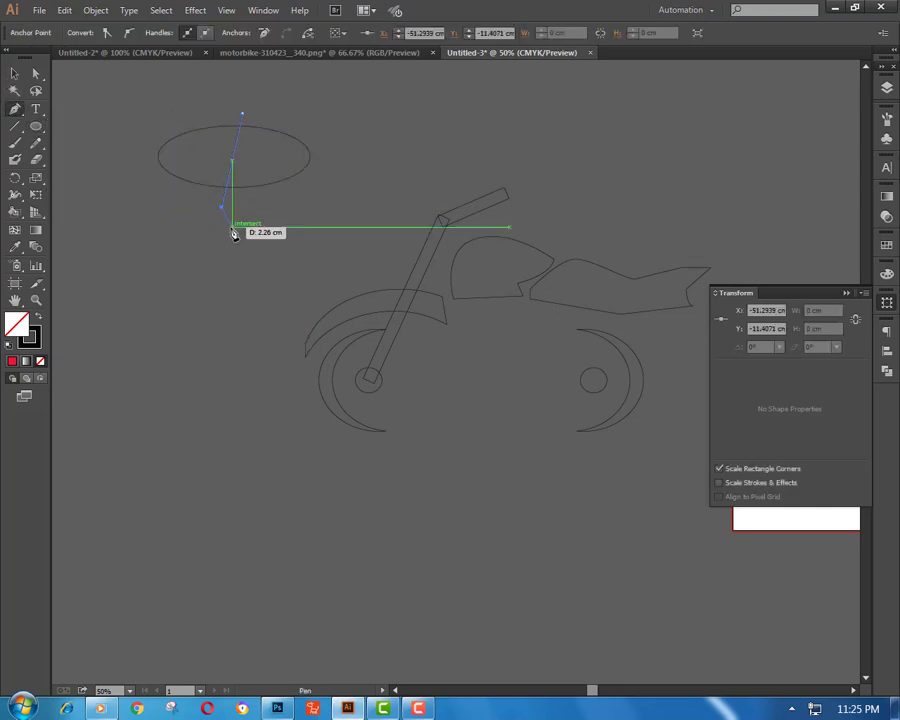
{"action": "left_click", "coordinate": [123, 173]}
{"action": "left_click", "coordinate": [127, 97]}
{"action": "left_click", "coordinate": [243, 113]}
{"action": "key", "text": "v"}
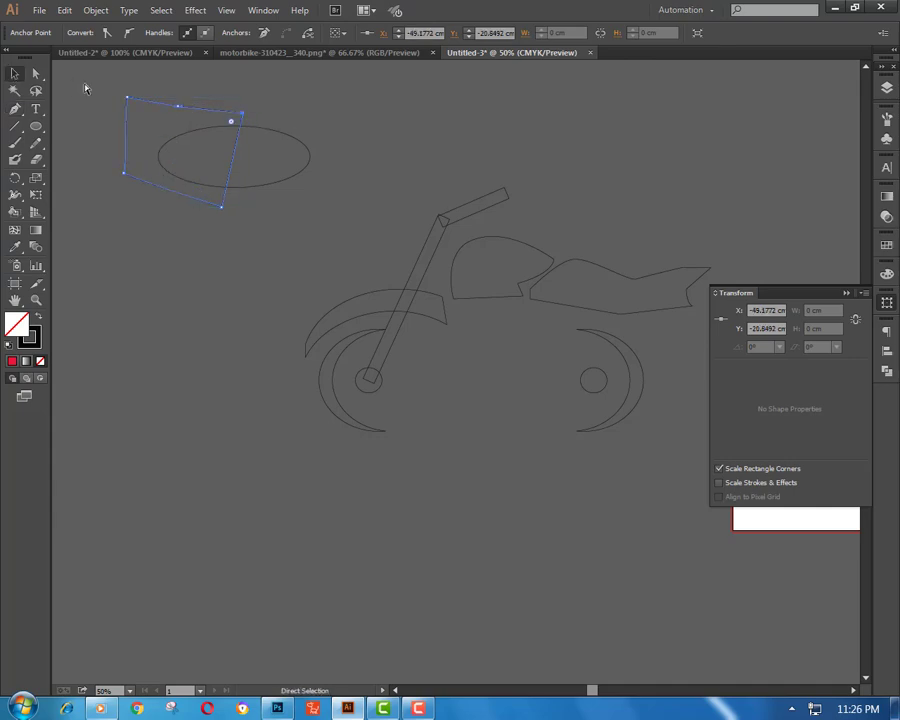
{"action": "left_click_drag", "start_coordinate": [84, 86], "coordinate": [362, 241]}
Divide and ungroup the shapes, then move the half-ellipse piece beside the fork
{"action": "left_click", "coordinate": [886, 372]}
{"action": "left_click", "coordinate": [725, 389]}
{"action": "right_click", "coordinate": [372, 125]}
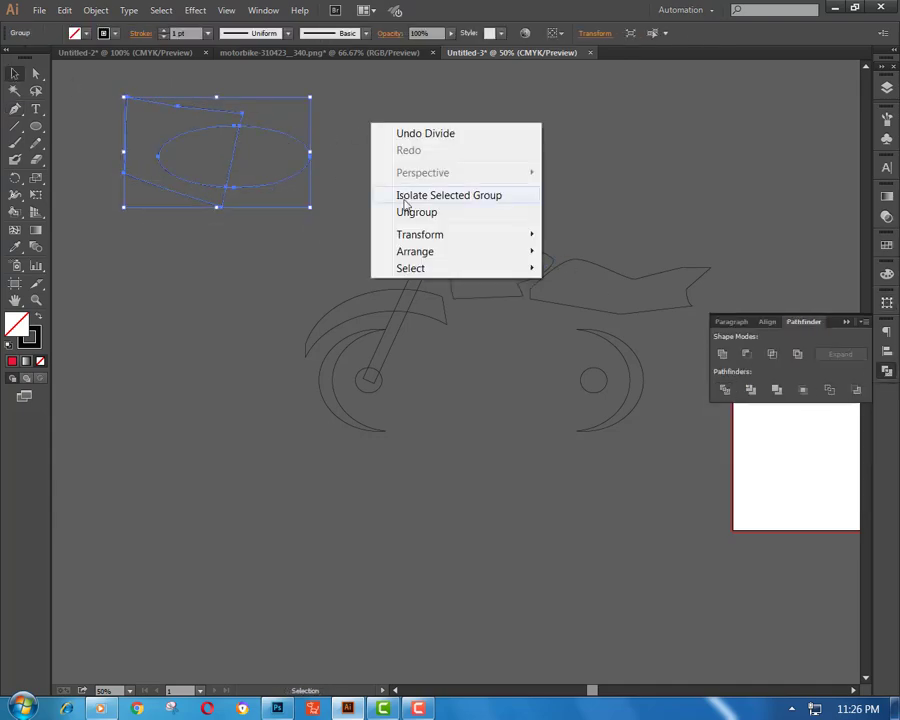
{"action": "left_click", "coordinate": [404, 209]}
{"action": "left_click", "coordinate": [201, 96]}
{"action": "mouse_move", "coordinate": [133, 98]}
{"action": "left_mouse_down"}
{"action": "mouse_move", "coordinate": [397, 209]}
{"action": "mouse_move", "coordinate": [386, 234]}
{"action": "mouse_move", "coordinate": [352, 250]}
{"action": "mouse_move", "coordinate": [385, 242]}
{"action": "left_mouse_up"}
{"action": "left_click", "coordinate": [398, 178]}
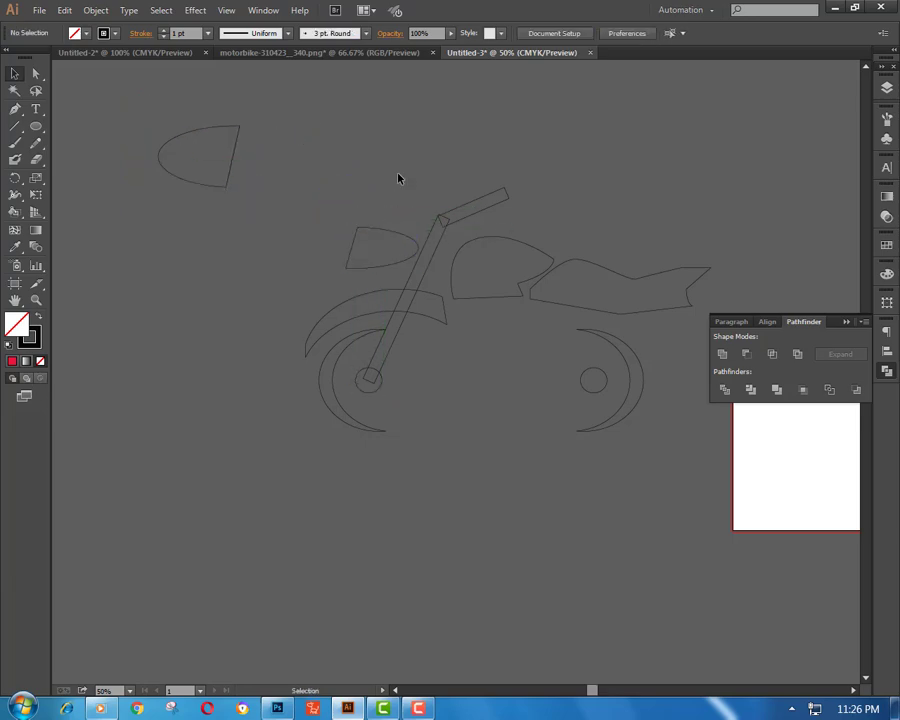
{"action": "left_click_drag", "start_coordinate": [679, 190], "coordinate": [570, 258]}
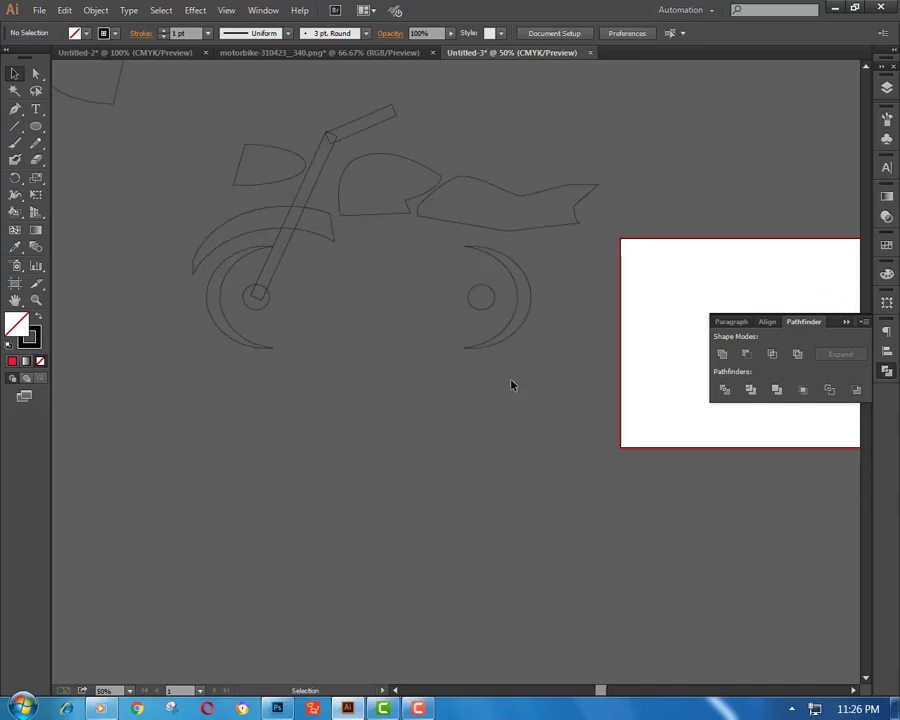
Nudge the rear wheel right twice with Shift+Right so it sits farther under the tail
{"action": "left_click_drag", "start_coordinate": [447, 223], "coordinate": [545, 357]}
{"action": "key", "text": "shift+Right"}
{"action": "key", "text": "shift+Right"}
{"action": "key", "text": "shift+Right"}
{"action": "key", "text": "shift+Right"}
{"action": "key", "text": "shift+Right"}
{"action": "key", "text": "shift+Right"}
{"action": "left_click", "coordinate": [674, 95]}
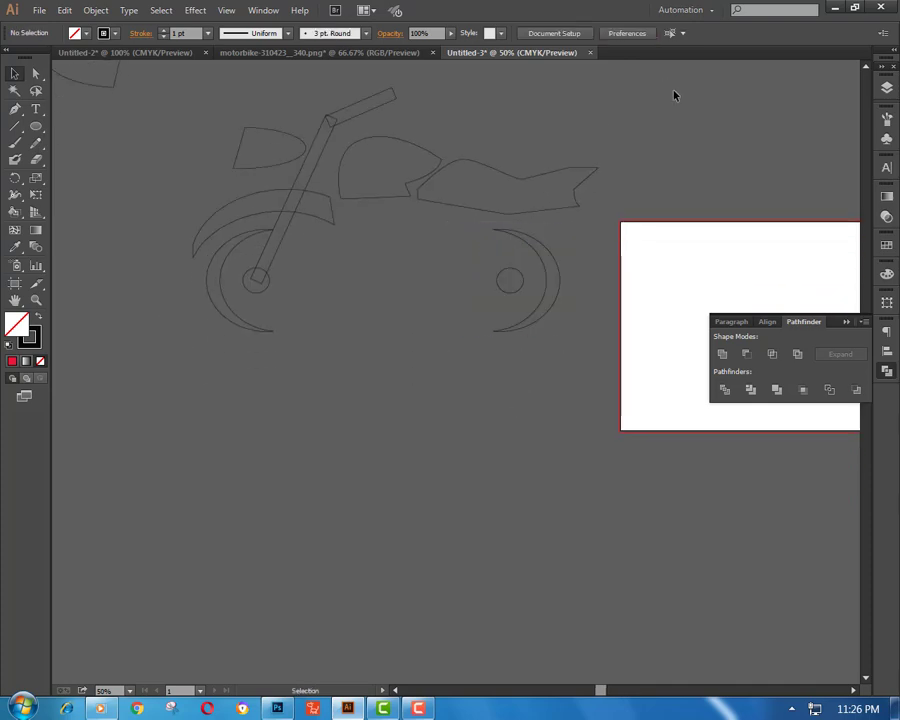
{"action": "left_click_drag", "start_coordinate": [447, 218], "coordinate": [655, 94]}
{"action": "left_click", "coordinate": [555, 300]}
{"action": "left_click_drag", "start_coordinate": [555, 300], "coordinate": [573, 342]}
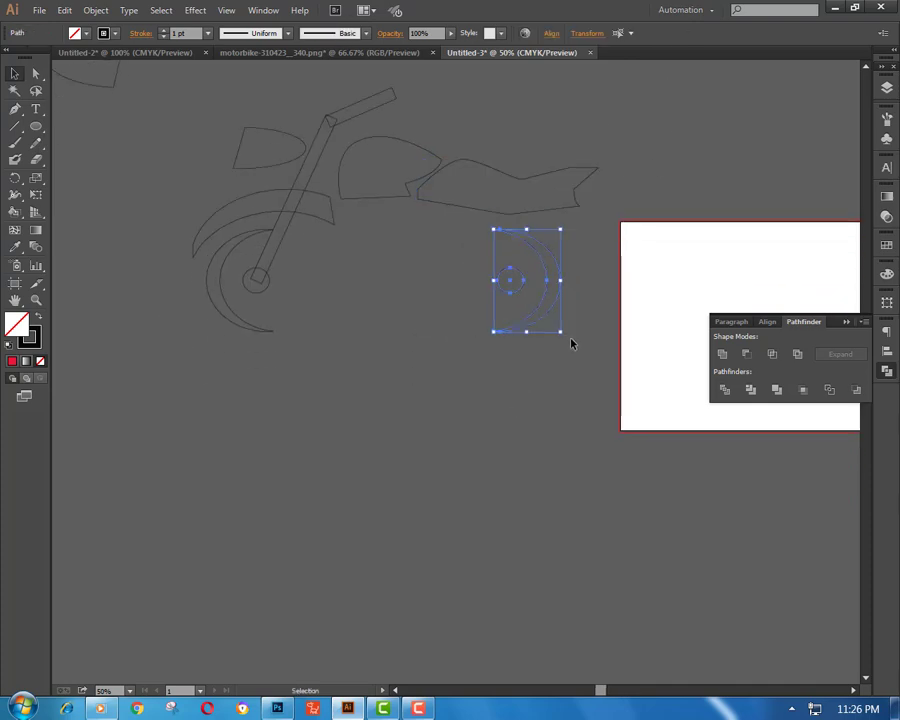
{"action": "key", "text": "shift+Right"}
{"action": "key", "text": "shift+Right"}
{"action": "key", "text": "shift+Right"}
{"action": "left_click", "coordinate": [205, 350]}
{"action": "scroll", "coordinate": [330, 430], "scroll_direction": "up", "scroll_amount": 5}
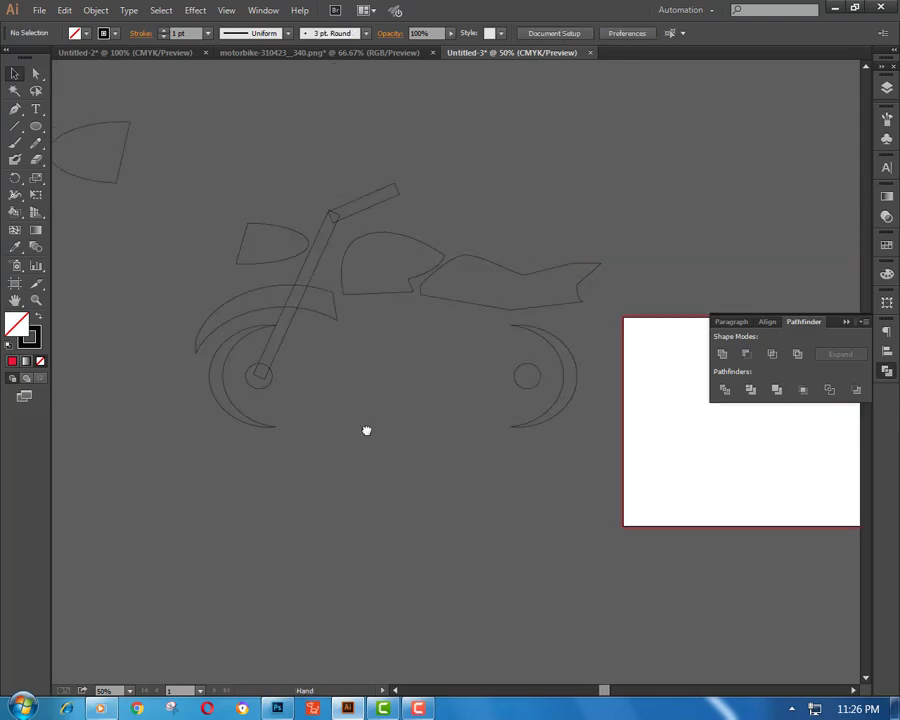
{"action": "scroll", "coordinate": [434, 508], "scroll_direction": "up", "scroll_amount": 2}
{"action": "scroll", "coordinate": [410, 460], "scroll_direction": "up", "scroll_amount": 3}
Add an anchor on the handlebar and pull its top corner down toward the fork
{"action": "scroll", "coordinate": [504, 307], "scroll_direction": "down", "scroll_amount": 2}
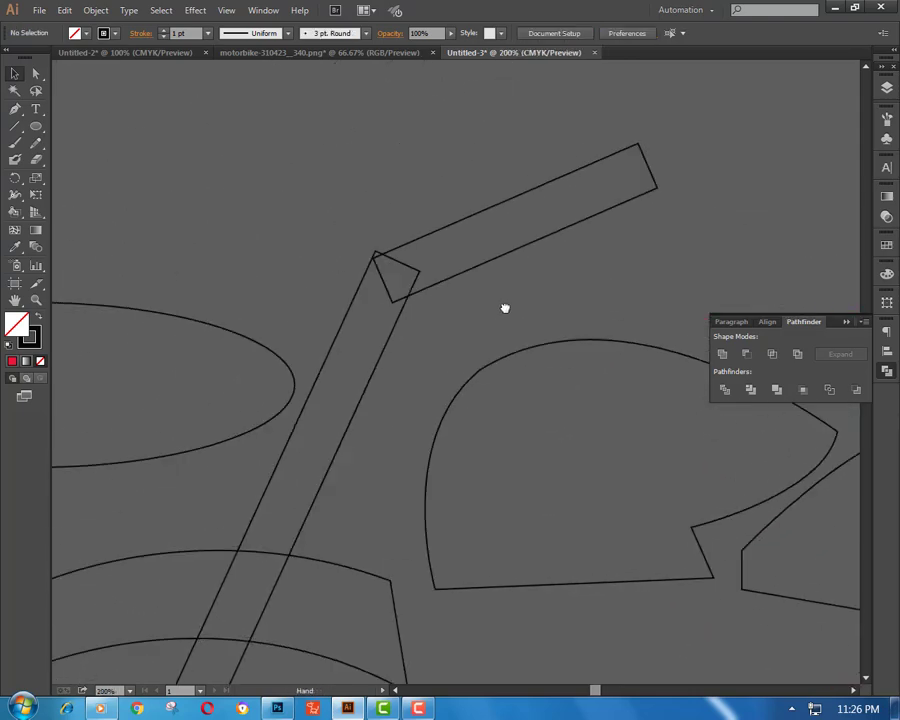
{"action": "scroll", "coordinate": [511, 313], "scroll_direction": "up", "scroll_amount": 2}
{"action": "scroll", "coordinate": [510, 311], "scroll_direction": "up", "scroll_amount": 2}
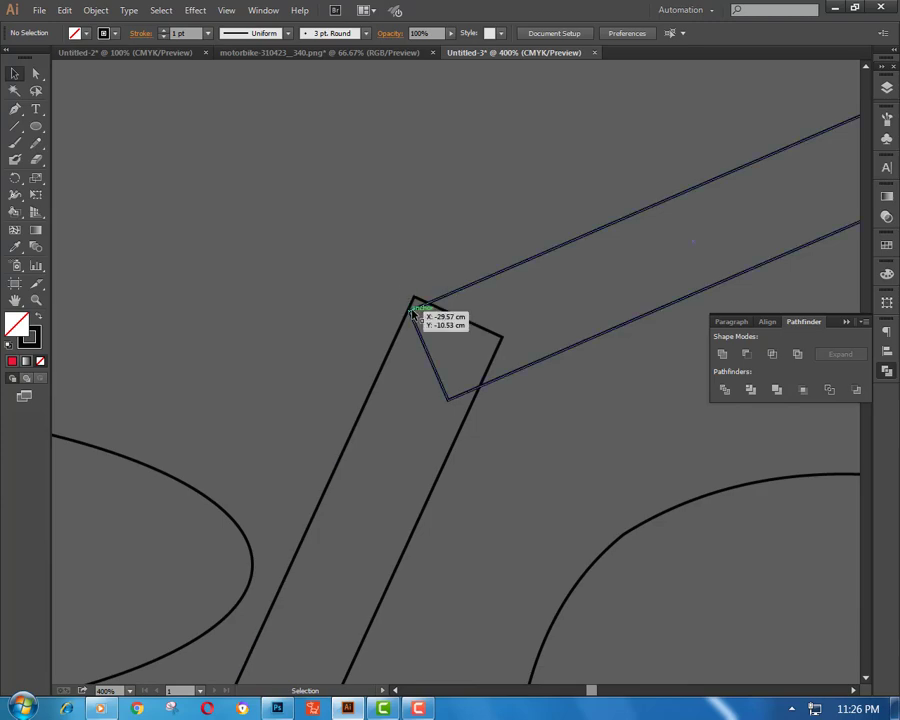
{"action": "key", "text": "plus"}
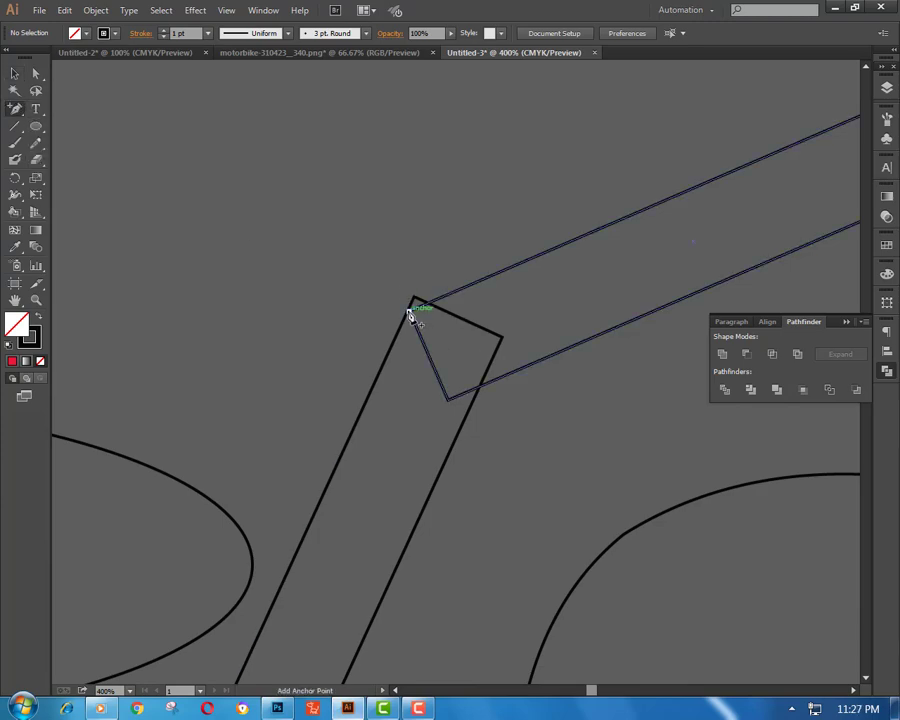
{"action": "left_click", "coordinate": [408, 316]}
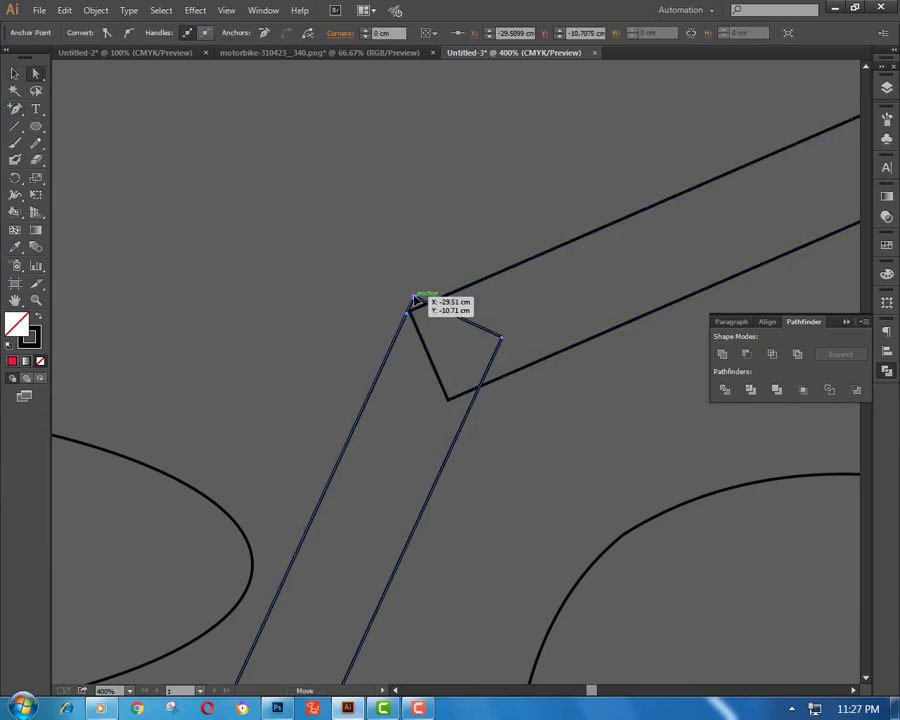
{"action": "left_click_drag", "start_coordinate": [414, 298], "coordinate": [428, 314]}
{"action": "left_click", "coordinate": [425, 222]}
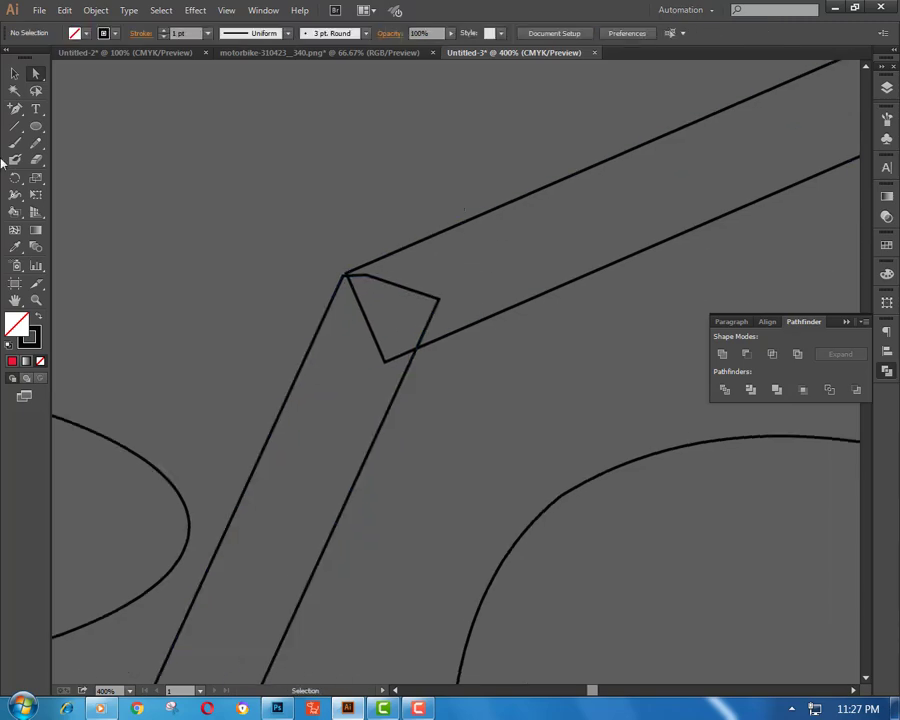
Delete the stray shape's selected anchors at the left of the artboard
{"action": "key", "text": "ctrl+minus"}
{"action": "key", "text": "ctrl+minus"}
{"action": "key", "text": "ctrl+minus"}
{"action": "left_click_drag", "start_coordinate": [139, 200], "coordinate": [200, 330]}
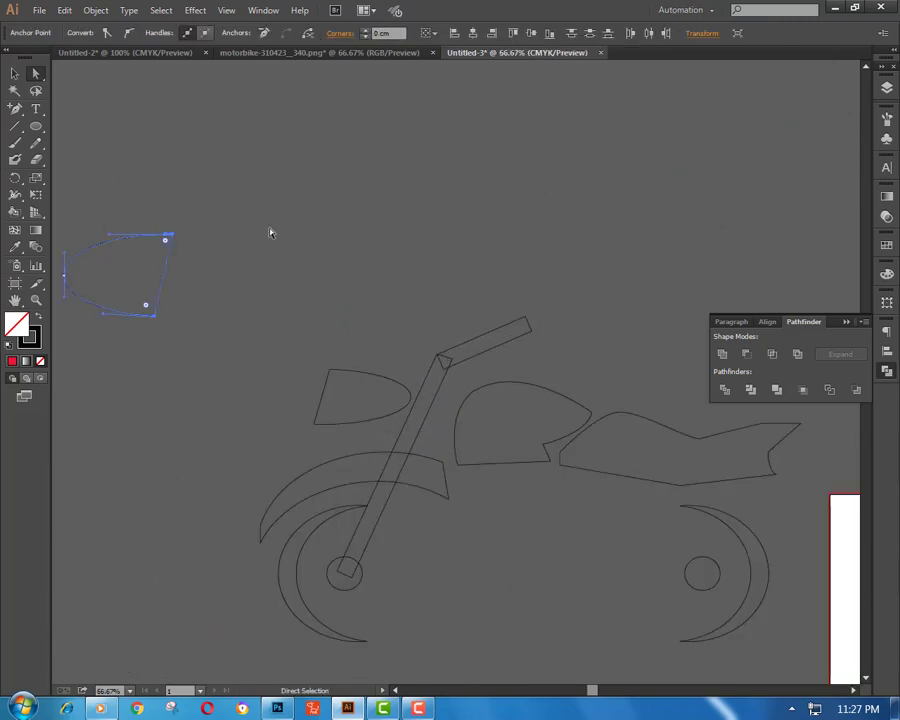
{"action": "key", "text": "Delete"}
{"action": "scroll", "coordinate": [144, 218], "scroll_direction": "left", "scroll_amount": 3}
{"action": "left_click", "coordinate": [144, 218]}
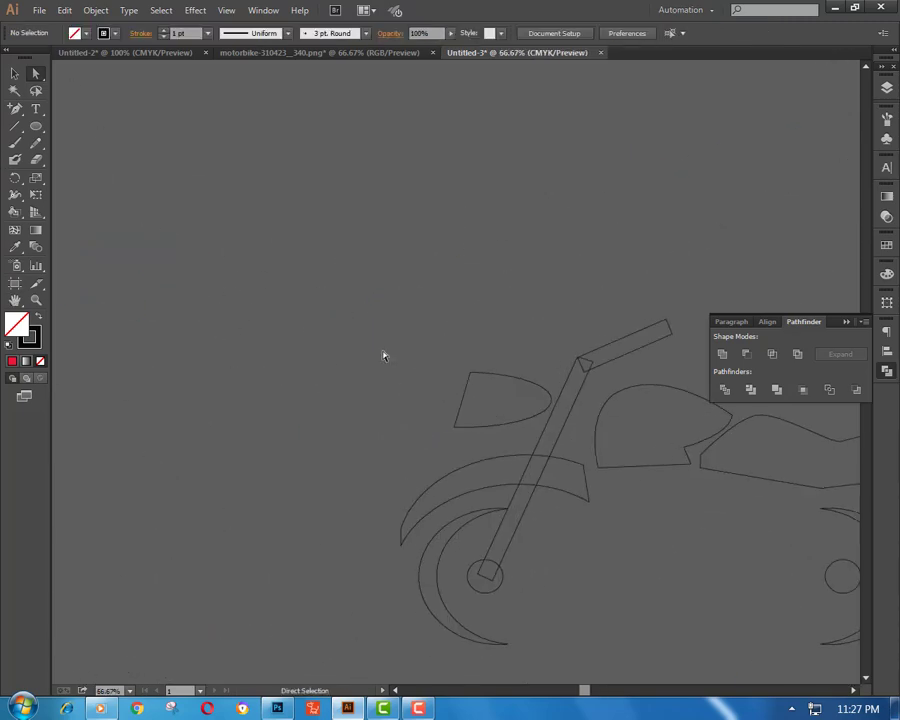
{"action": "scroll", "coordinate": [312, 242], "scroll_direction": "right", "scroll_amount": 3}
Set the handlebar's left corner on the fork top and drag its lower-right corner out to a tapered tip
{"action": "key", "text": "ctrl+plus"}
{"action": "key", "text": "ctrl+plus"}
{"action": "key", "text": "ctrl+plus"}
{"action": "scroll", "coordinate": [390, 240], "scroll_direction": "up", "scroll_amount": 3}
{"action": "key", "text": "super"}
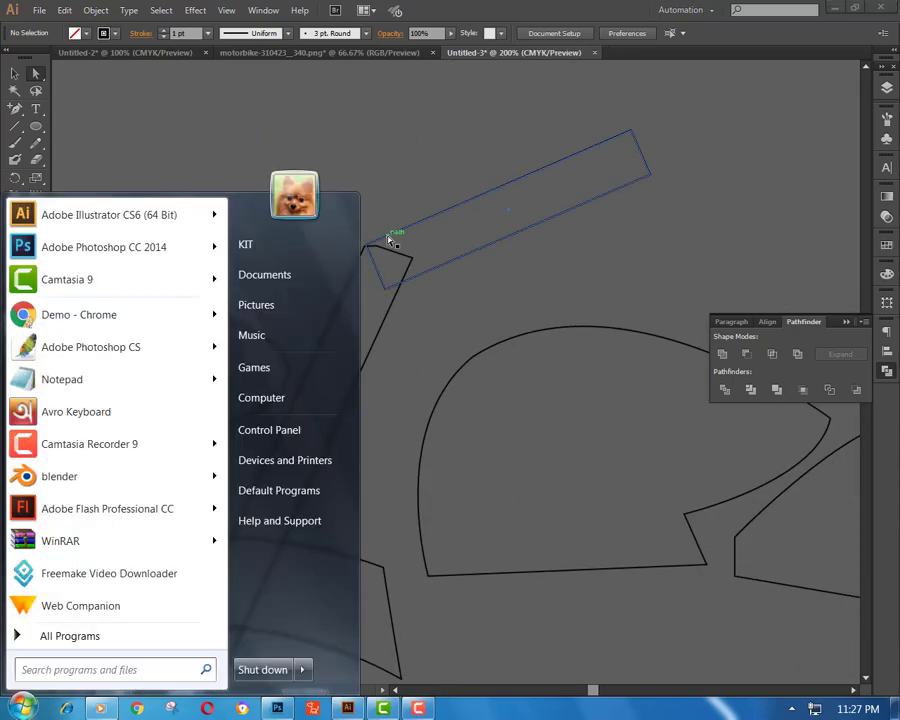
{"action": "key", "text": "super"}
{"action": "scroll", "coordinate": [390, 240], "scroll_direction": "up", "scroll_amount": 3}
{"action": "left_click_drag", "start_coordinate": [346, 257], "coordinate": [343, 259]}
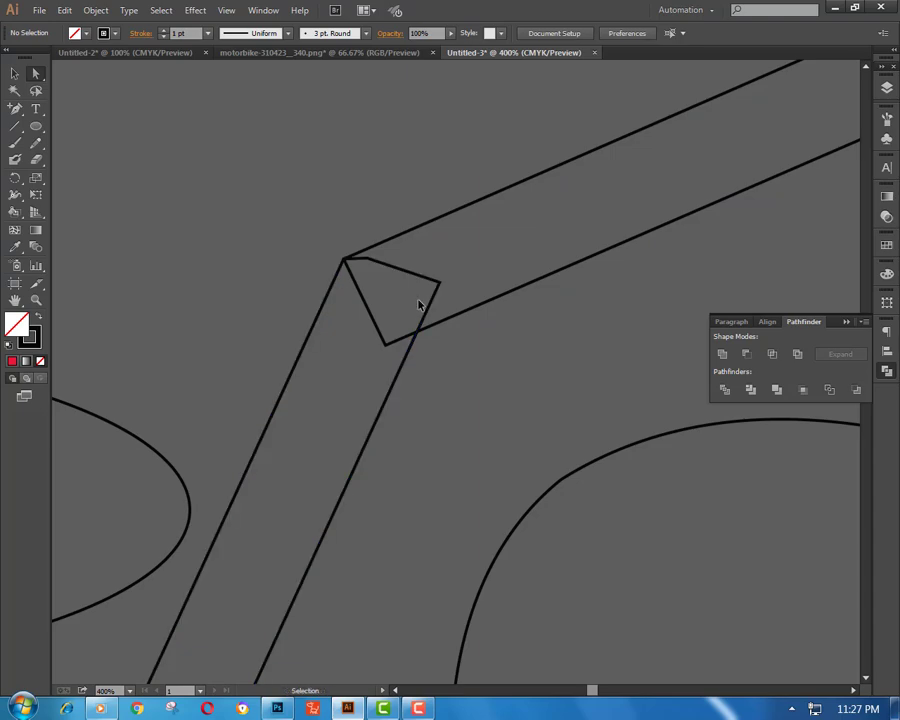
{"action": "scroll", "coordinate": [410, 302], "scroll_direction": "down", "scroll_amount": 3}
{"action": "scroll", "coordinate": [450, 181], "scroll_direction": "down", "scroll_amount": 2}
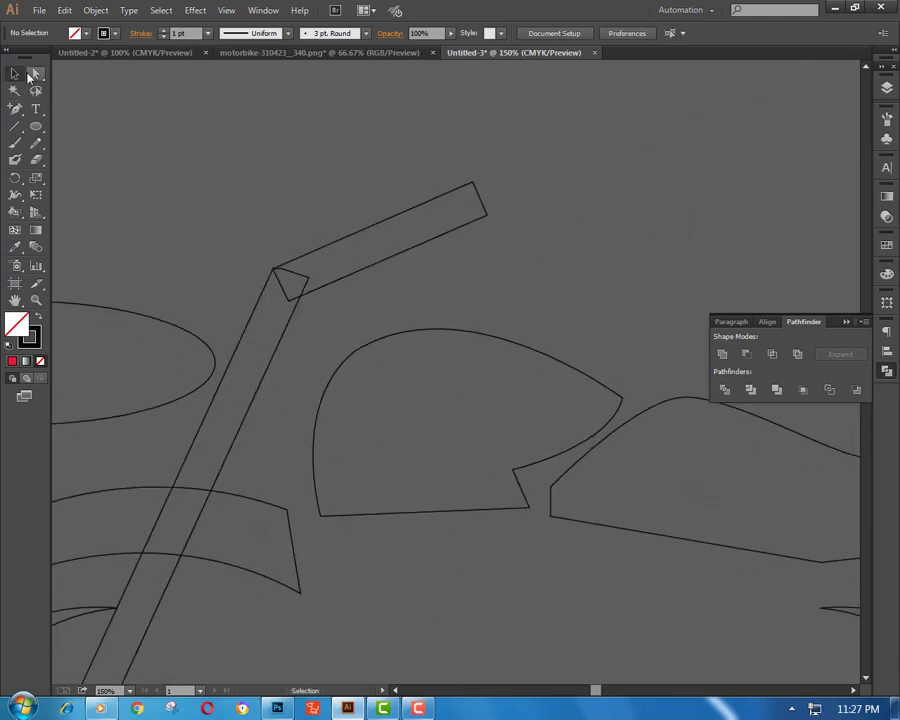
{"action": "mouse_move", "coordinate": [486, 214]}
{"action": "left_mouse_down"}
{"action": "mouse_move", "coordinate": [518, 208]}
{"action": "mouse_move", "coordinate": [544, 186]}
{"action": "left_mouse_up"}
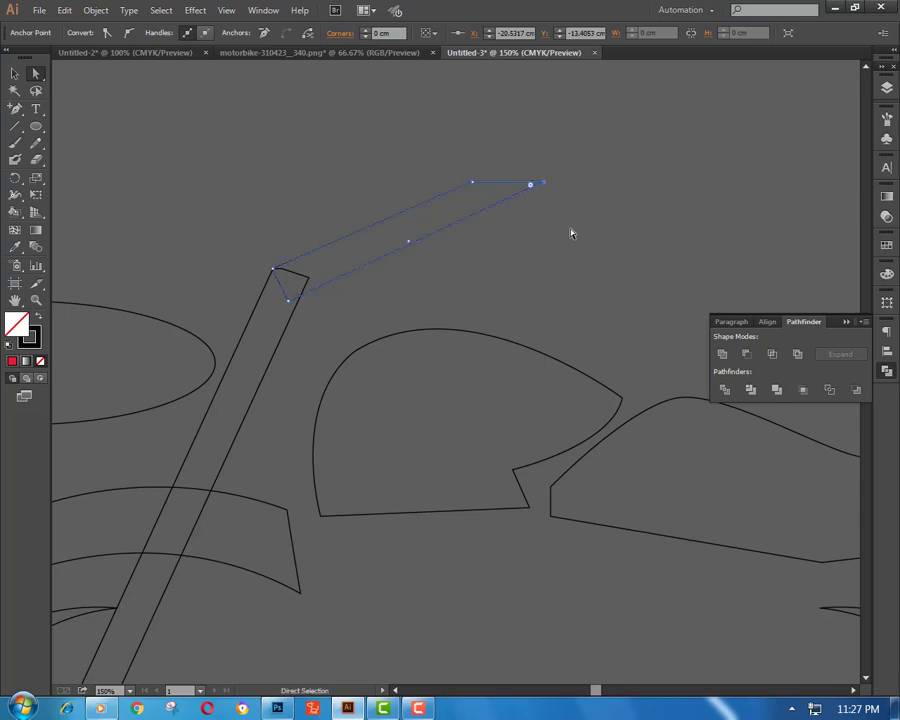
Drag the handlebar bar's corner anchor upward
{"action": "left_click", "coordinate": [570, 235]}
{"action": "key", "text": "ctrl+minus"}
{"action": "key", "text": "ctrl+minus"}
{"action": "key", "text": "ctrl+minus"}
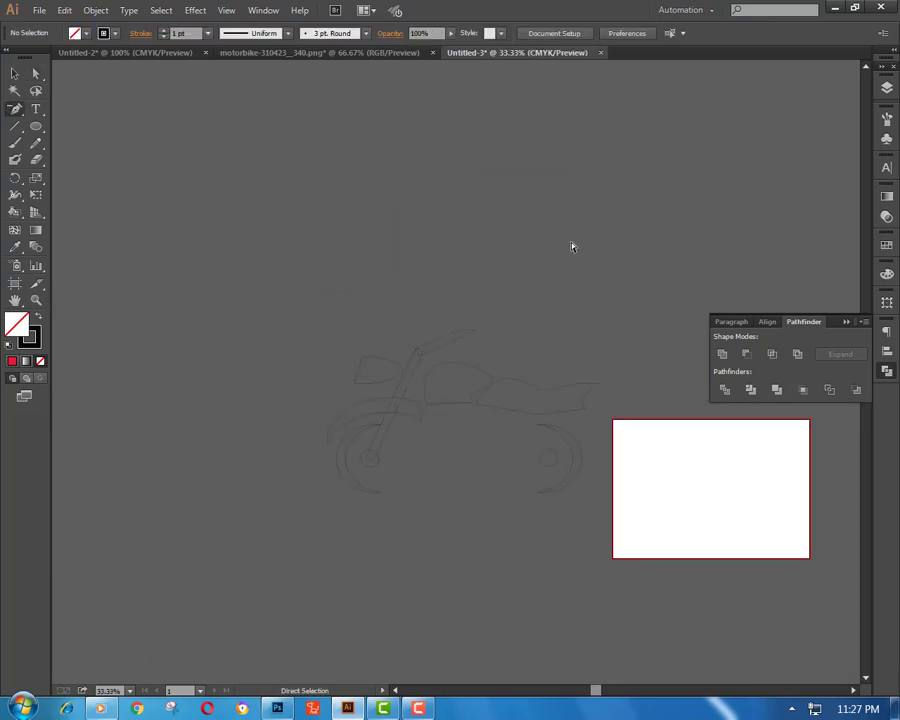
{"action": "key", "text": "ctrl+plus"}
{"action": "key", "text": "ctrl+plus"}
{"action": "key", "text": "ctrl+plus"}
{"action": "key", "text": "ctrl+plus"}
{"action": "left_click", "coordinate": [450, 225], "text": "ctrl"}
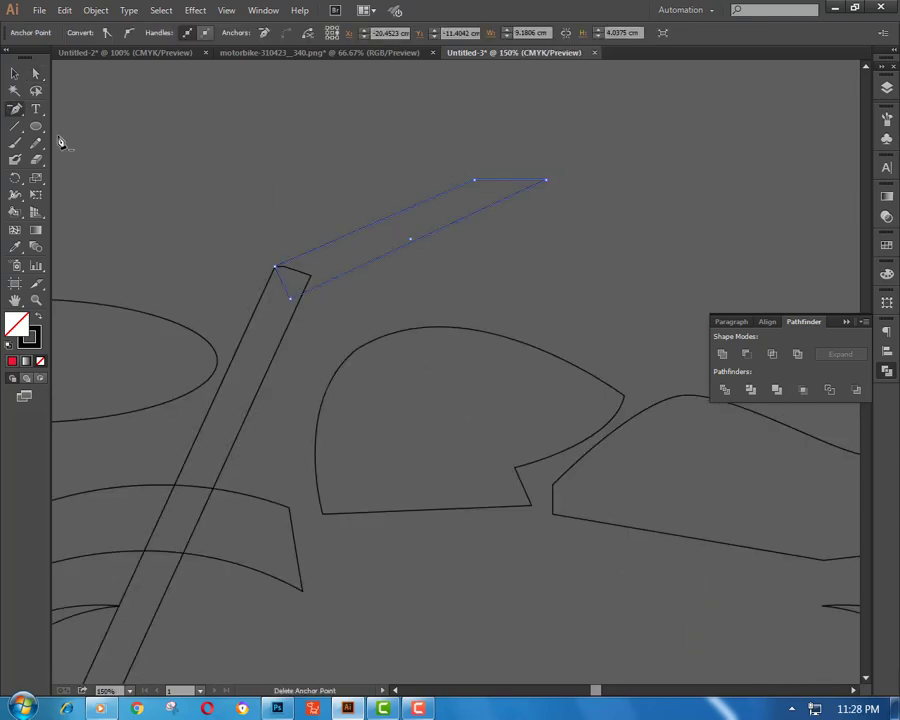
{"action": "left_click_drag", "start_coordinate": [297, 304], "coordinate": [294, 285]}
{"action": "left_click", "coordinate": [242, 222]}
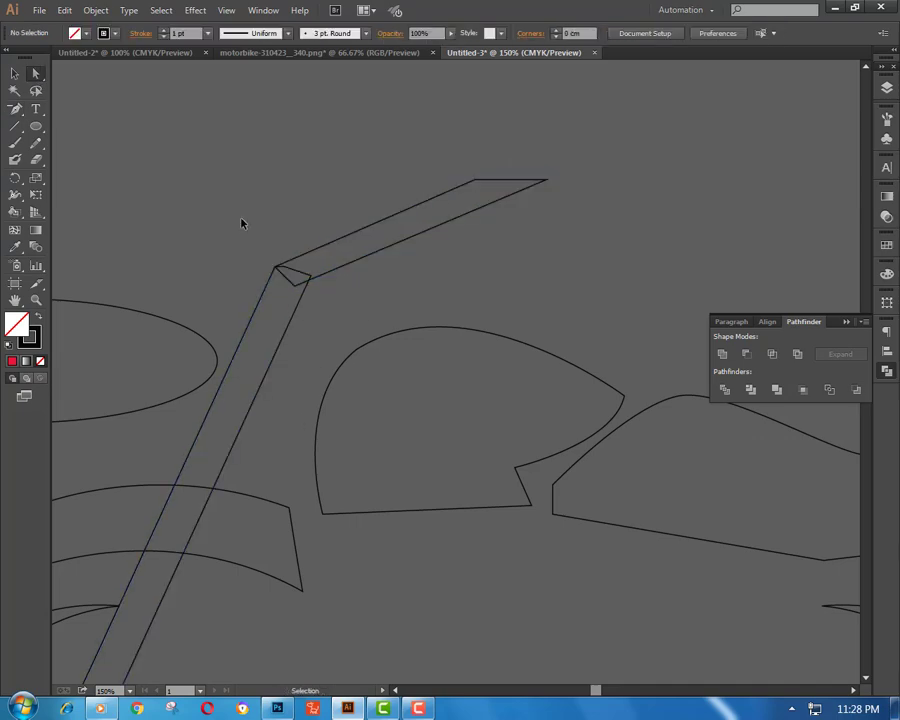
Nudge the handlebar's right tip corner slightly up and left
{"action": "key", "text": "ctrl+minus"}
{"action": "key", "text": "ctrl+minus"}
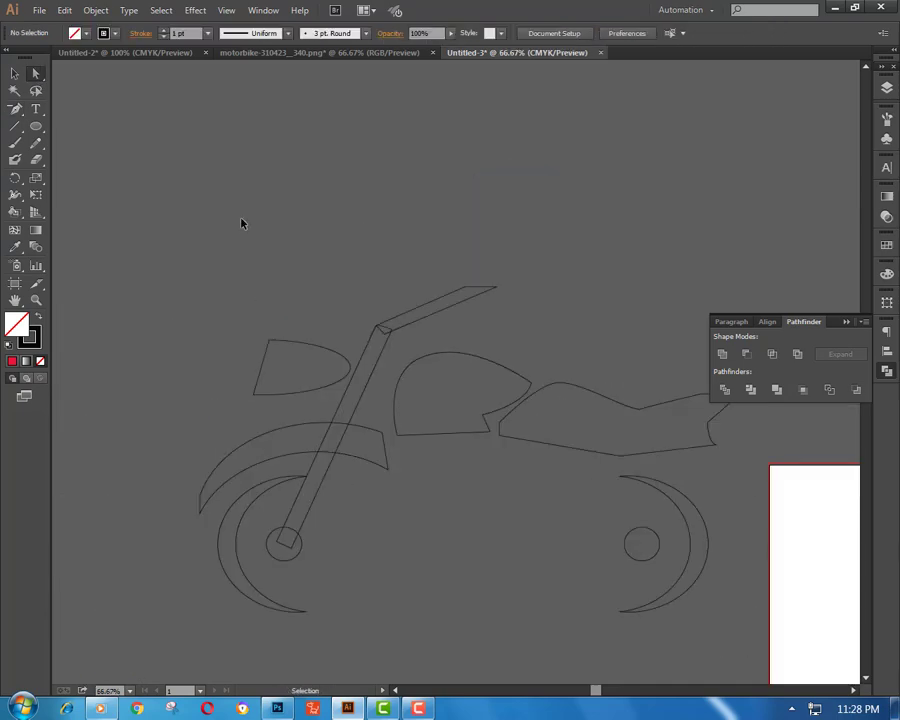
{"action": "key", "text": "ctrl+minus"}
{"action": "key", "text": "ctrl+plus"}
{"action": "key", "text": "ctrl+plus"}
{"action": "key", "text": "ctrl+plus"}
{"action": "key", "text": "ctrl+plus"}
{"action": "key", "text": "ctrl+plus"}
{"action": "left_click_drag", "start_coordinate": [150, 195], "coordinate": [256, 340]}
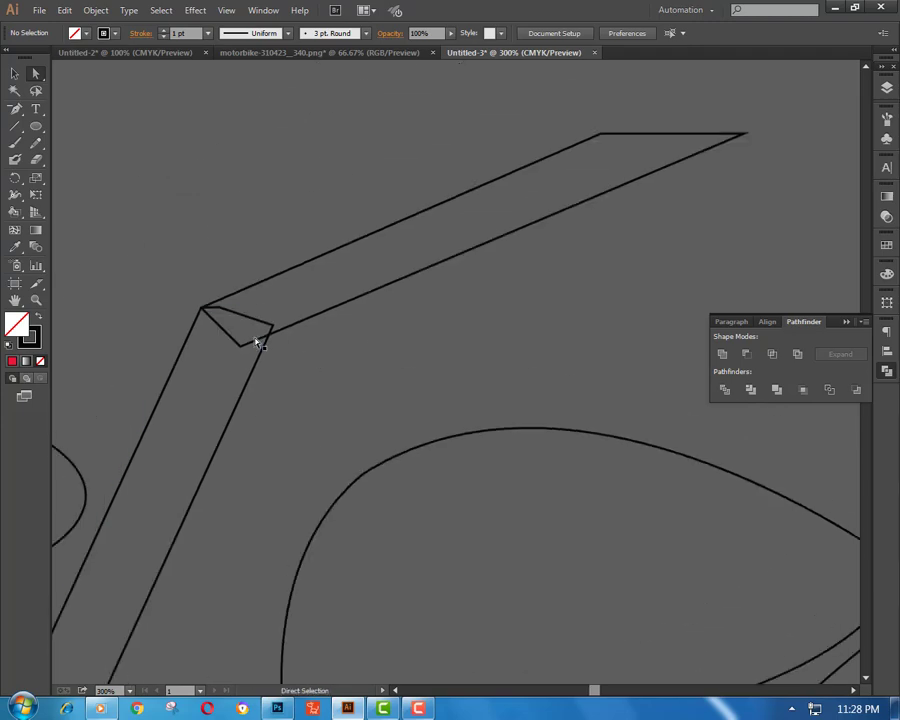
{"action": "left_click", "coordinate": [242, 342]}
{"action": "left_click", "coordinate": [482, 350]}
{"action": "left_click_drag", "start_coordinate": [482, 350], "coordinate": [429, 376]}
{"action": "left_click_drag", "start_coordinate": [637, 186], "coordinate": [632, 181]}
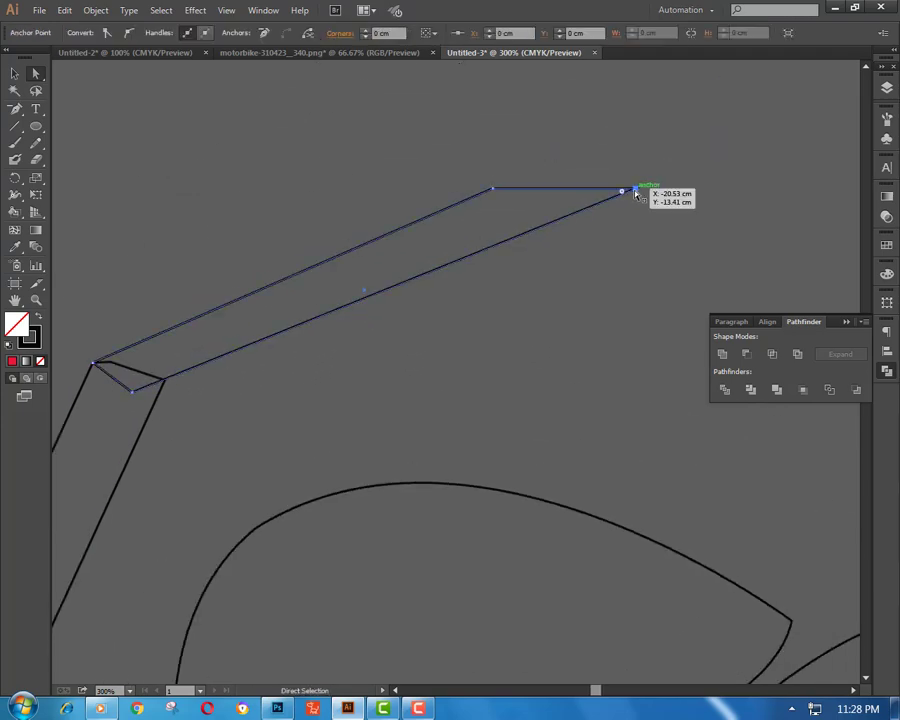
{"action": "left_click", "coordinate": [613, 290]}
Move the fork's lower notch anchor up toward the handlebar joint corner
{"action": "key", "text": "ctrl+minus"}
{"action": "key", "text": "ctrl+minus"}
{"action": "key", "text": "ctrl+minus"}
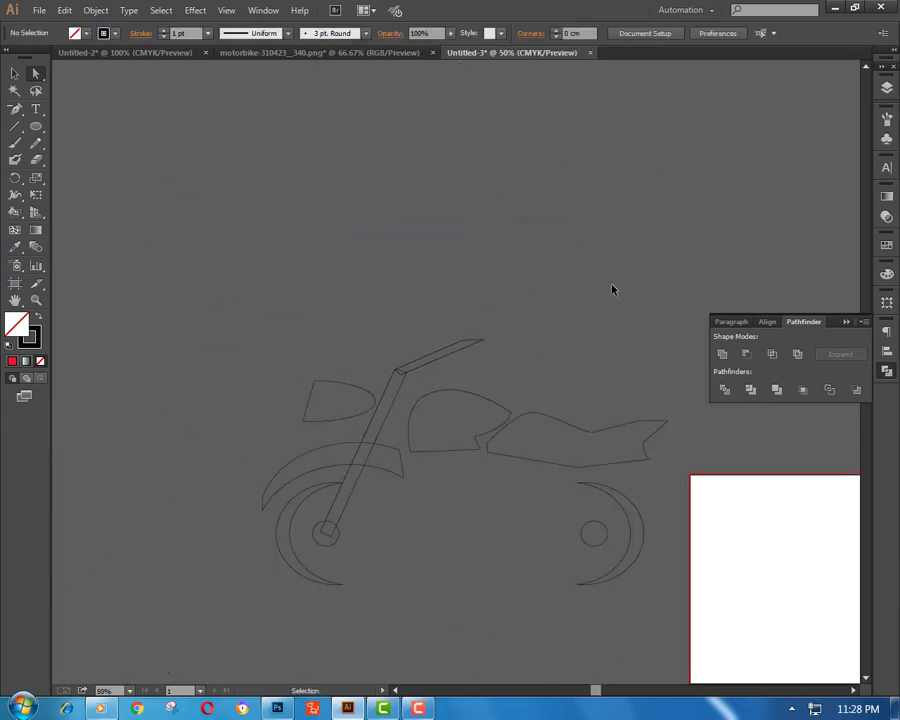
{"action": "left_click_drag", "start_coordinate": [423, 311], "coordinate": [424, 312]}
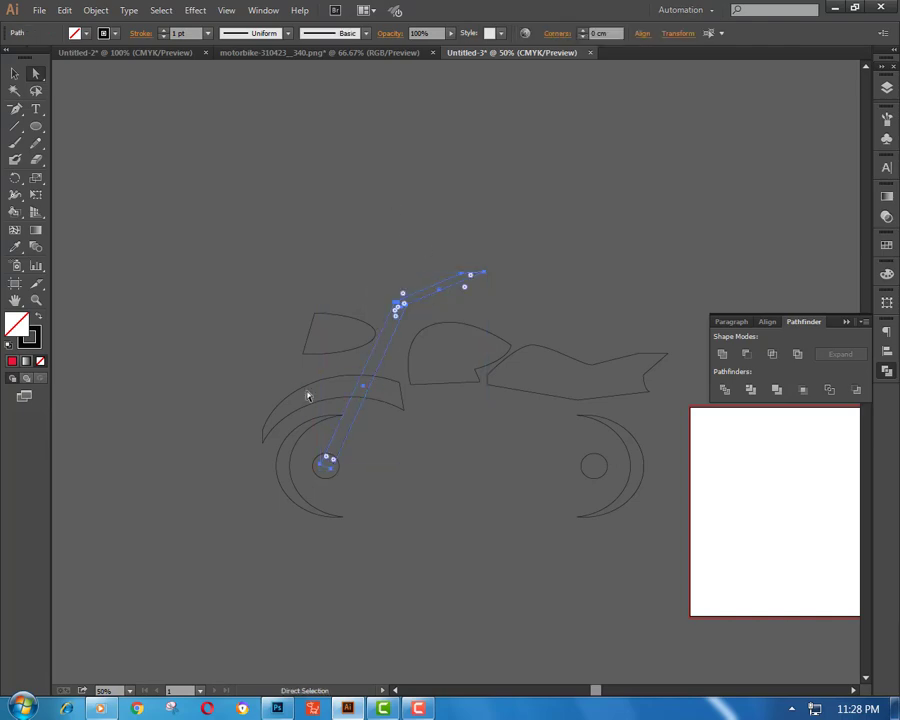
{"action": "left_click", "coordinate": [594, 240]}
{"action": "key", "text": "ctrl+plus"}
{"action": "key", "text": "ctrl+plus"}
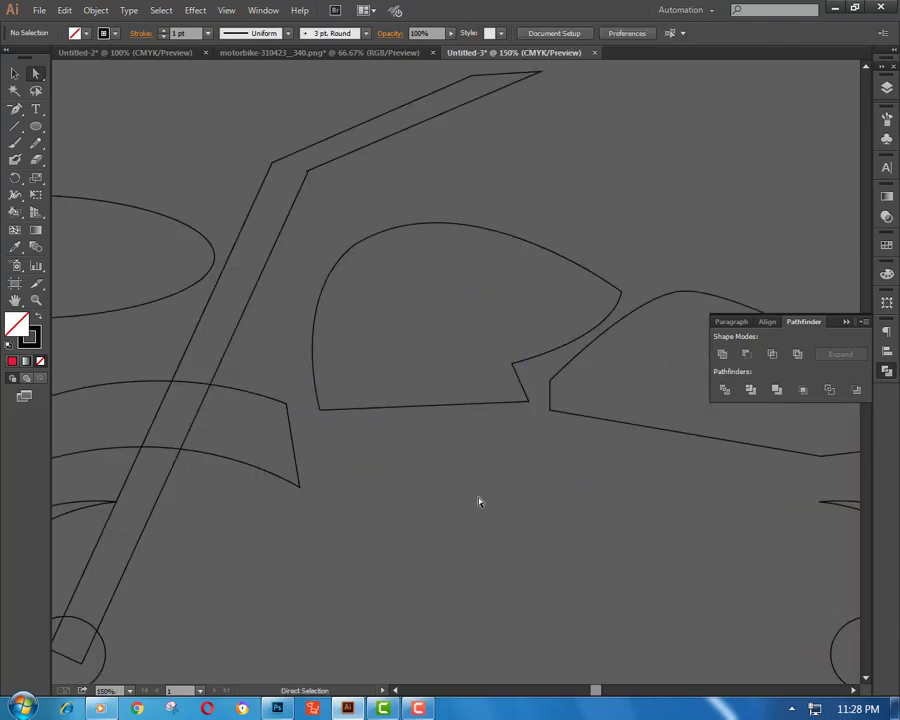
{"action": "key", "text": "ctrl+plus"}
{"action": "key", "text": "ctrl+plus"}
{"action": "key", "text": "ctrl+plus"}
{"action": "key", "text": "ctrl+plus"}
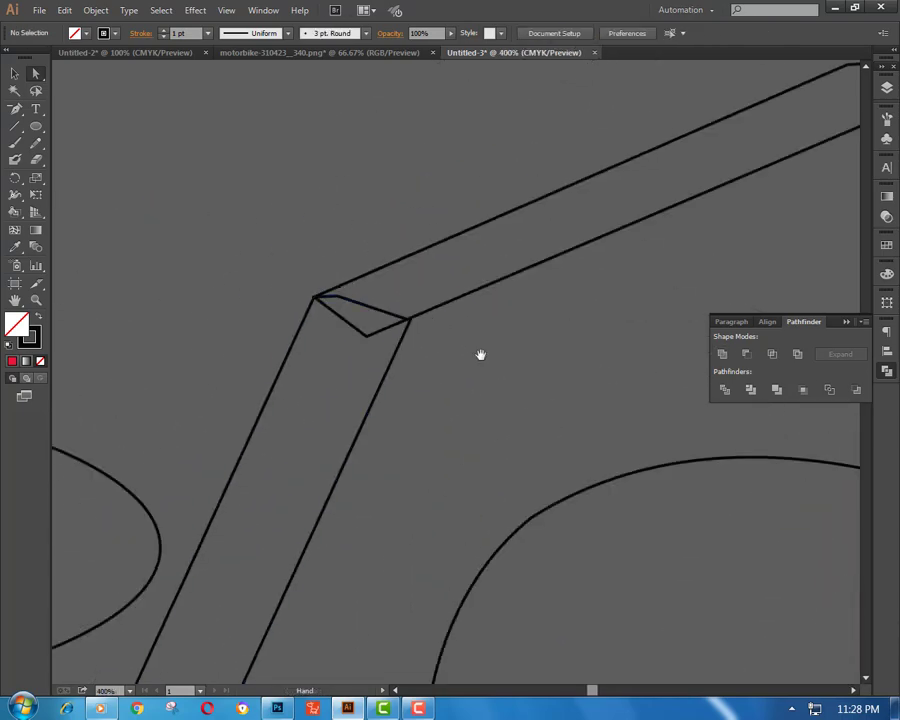
{"action": "left_click", "coordinate": [365, 338]}
{"action": "left_click_drag", "start_coordinate": [368, 344], "coordinate": [301, 244]}
{"action": "left_click", "coordinate": [274, 203]}
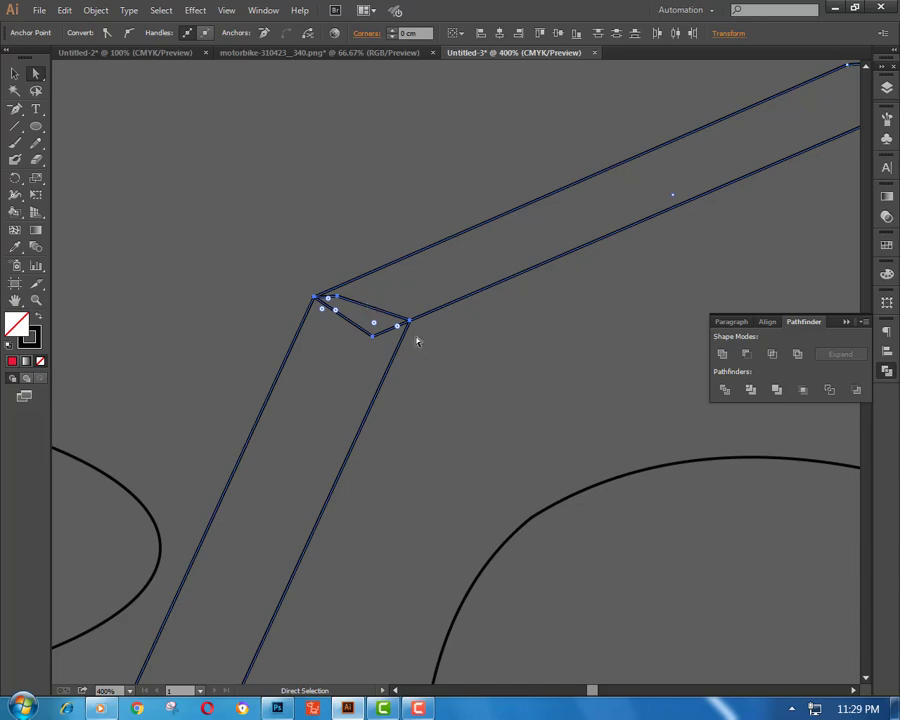
Join the fork notch into a sharp corner and shift the fork's inner corner anchor left
{"action": "key", "text": "ctrl+j"}
{"action": "left_click", "coordinate": [566, 362]}
{"action": "scroll", "coordinate": [566, 362], "scroll_direction": "down", "scroll_amount": 3}
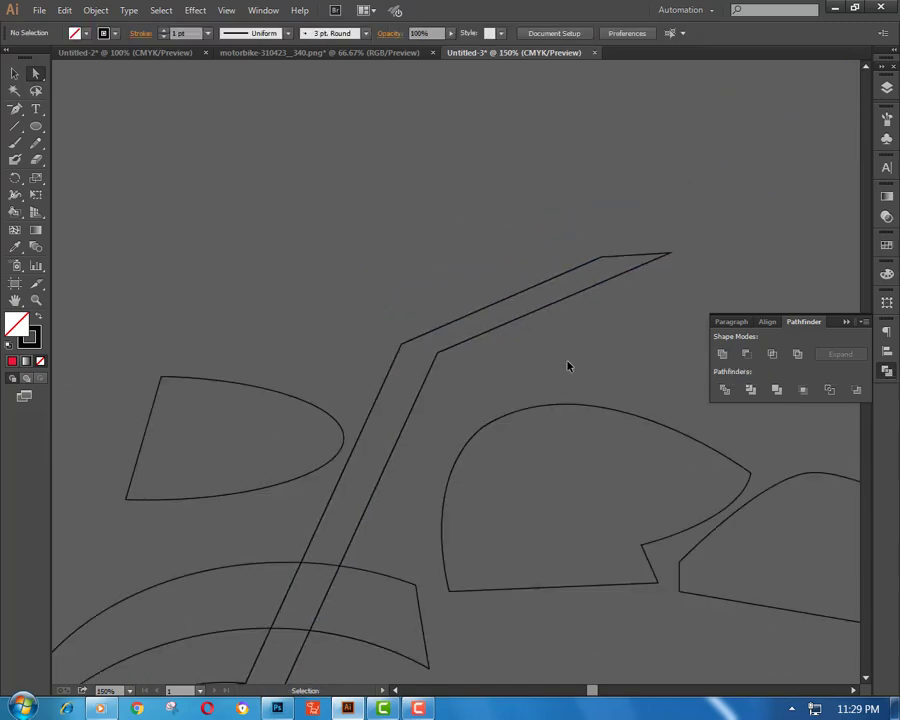
{"action": "scroll", "coordinate": [566, 362], "scroll_direction": "up", "scroll_amount": 1}
{"action": "left_click", "coordinate": [366, 336]}
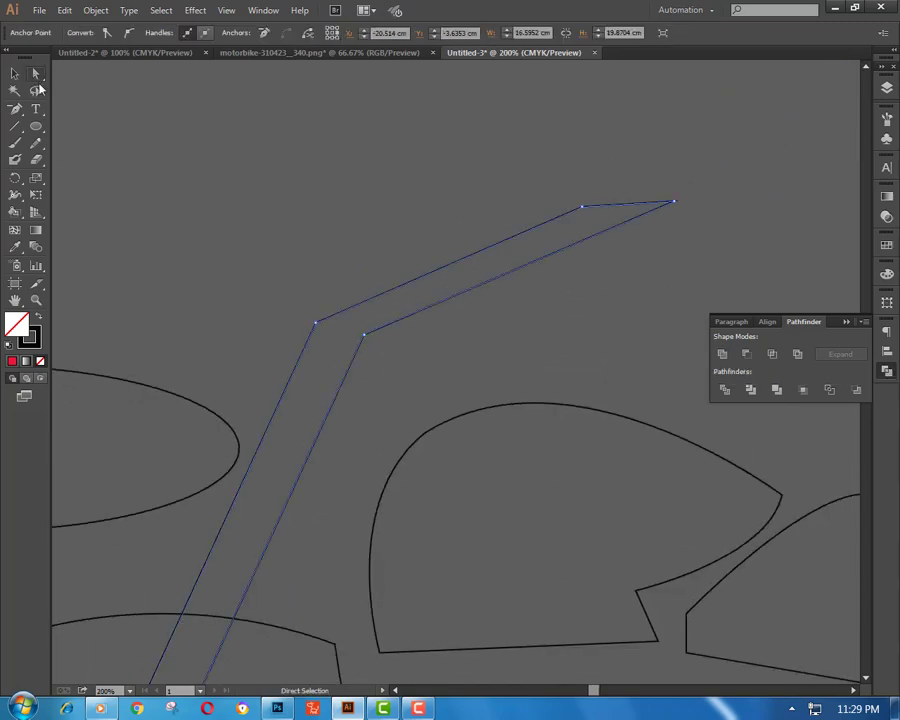
{"action": "left_click_drag", "start_coordinate": [364, 334], "coordinate": [351, 335]}
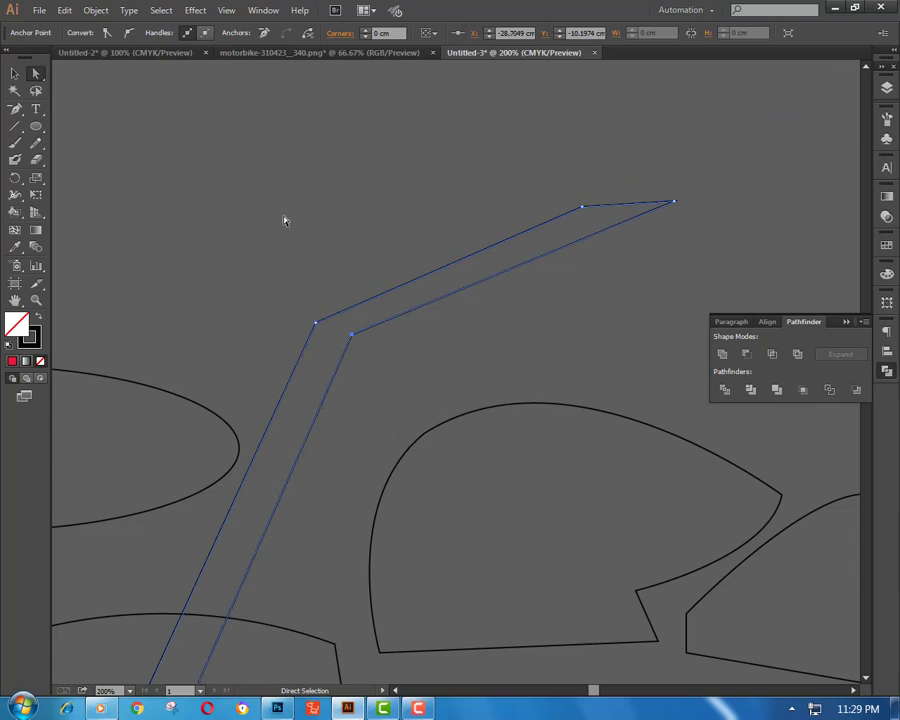
{"action": "left_click", "coordinate": [284, 221]}
Nudge the handlebar's top-left and top-right anchors leftward with the arrow keys
{"action": "scroll", "coordinate": [284, 221], "scroll_direction": "down", "scroll_amount": 3}
{"action": "scroll", "coordinate": [284, 221], "scroll_direction": "up", "scroll_amount": 1}
{"action": "scroll", "coordinate": [284, 221], "scroll_direction": "up", "scroll_amount": 1}
{"action": "left_click", "coordinate": [368, 377]}
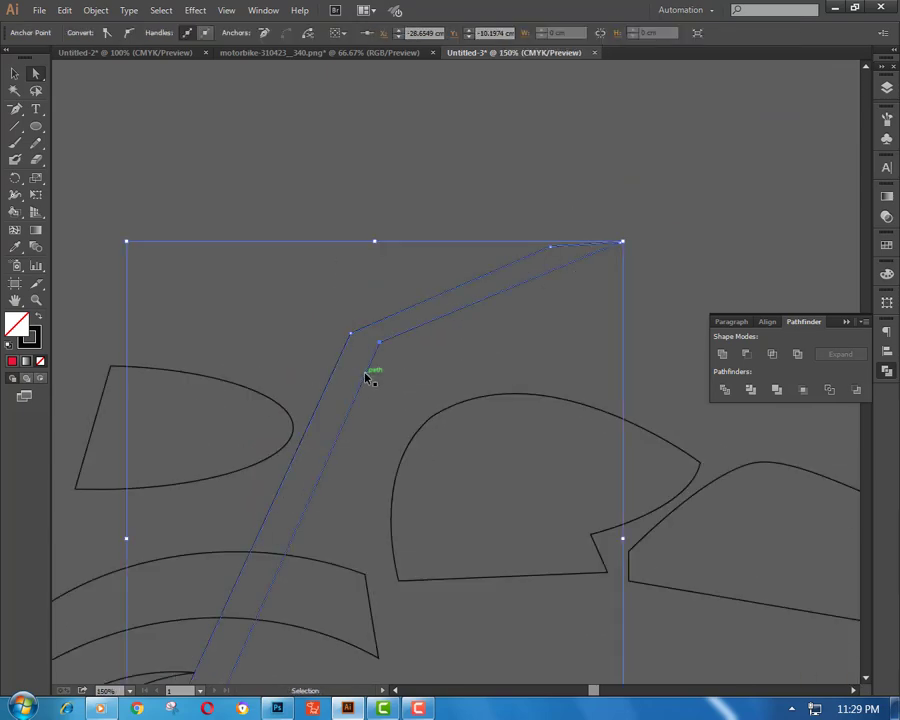
{"action": "key", "text": "a"}
{"action": "left_click", "coordinate": [332, 208]}
{"action": "left_click", "coordinate": [546, 256]}
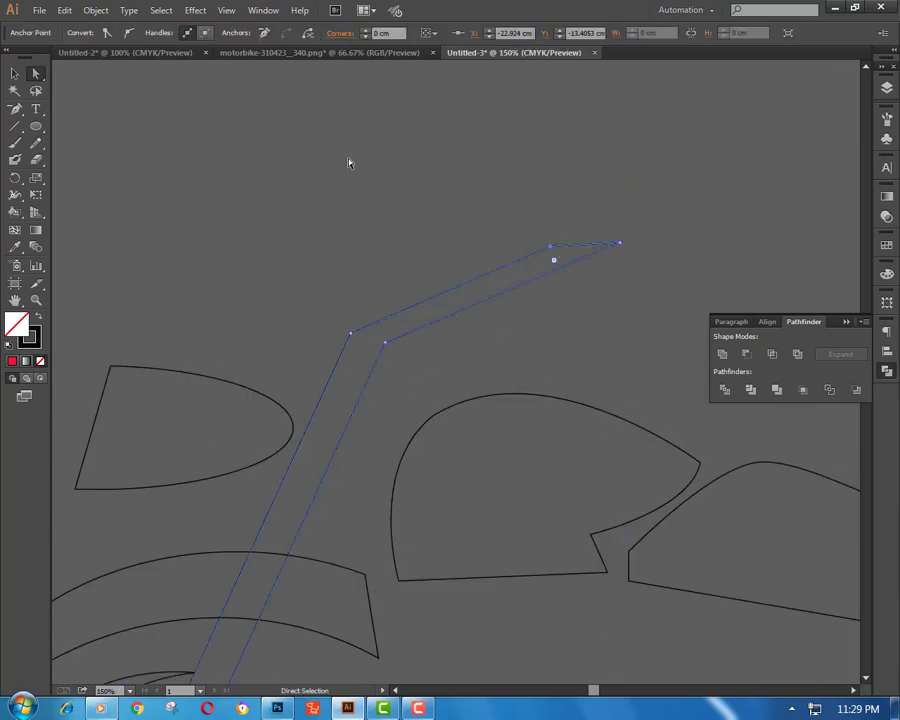
{"action": "key", "text": "Left"}
{"action": "key", "text": "Left"}
{"action": "key", "text": "Left"}
{"action": "key", "text": "Left"}
{"action": "key", "text": "Left"}
{"action": "key", "text": "Left"}
{"action": "left_click", "coordinate": [620, 242]}
{"action": "key", "text": "Left"}
{"action": "key", "text": "Left"}
{"action": "key", "text": "Left"}
{"action": "key", "text": "Left"}
{"action": "key", "text": "Left"}
{"action": "key", "text": "Left"}
{"action": "key", "text": "Left"}
{"action": "key", "text": "v"}
{"action": "left_click", "coordinate": [437, 307]}
Move the bent fork's top-right anchor slightly up and left
{"action": "scroll", "coordinate": [437, 307], "scroll_direction": "down", "scroll_amount": 4}
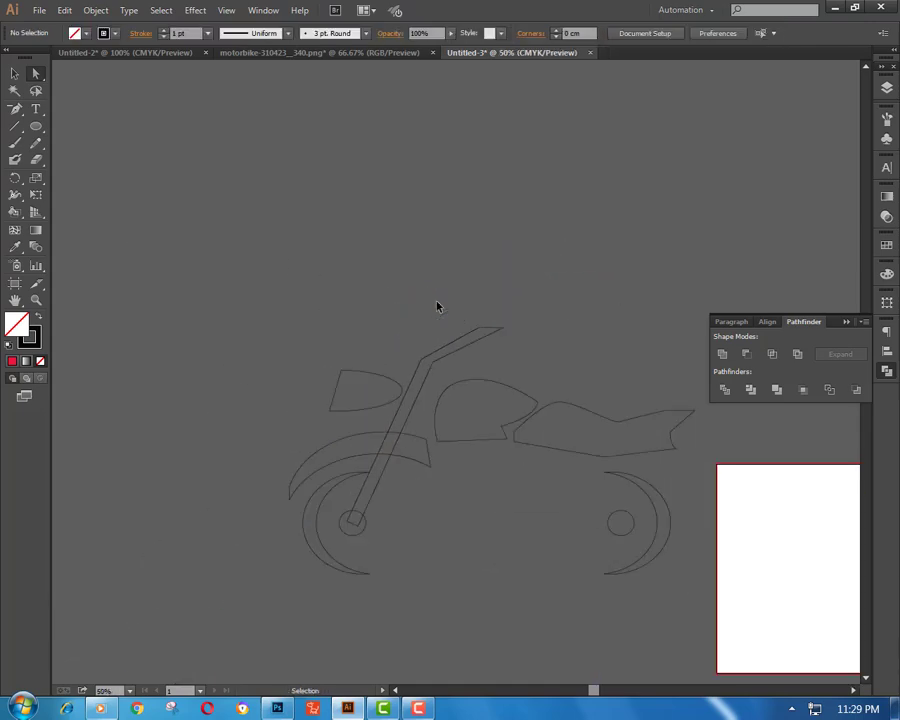
{"action": "key", "text": "ctrl+y"}
{"action": "scroll", "coordinate": [437, 305], "scroll_direction": "up", "scroll_amount": 6}
{"action": "key", "text": "a"}
{"action": "left_click", "coordinate": [380, 339]}
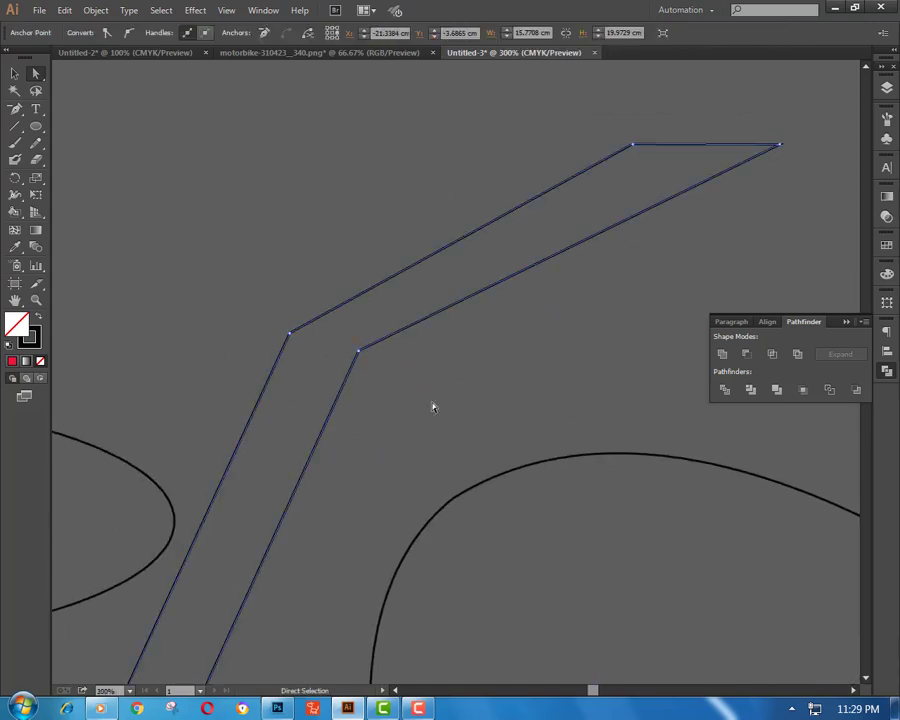
{"action": "left_click_drag", "start_coordinate": [783, 148], "coordinate": [773, 139]}
{"action": "left_click", "coordinate": [673, 271]}
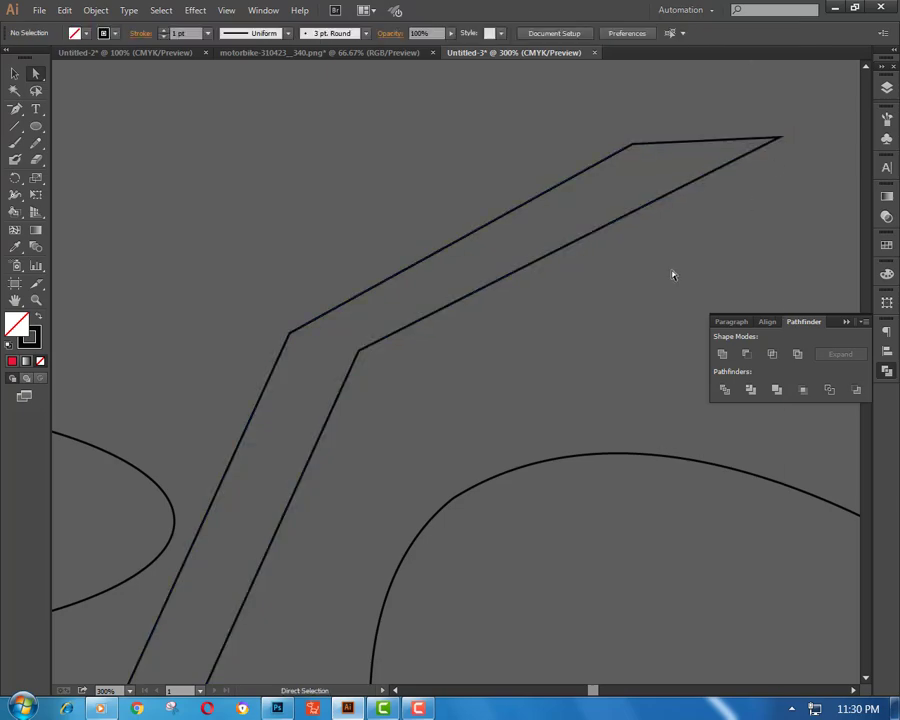
Nudge the handlebar's top anchors down slightly
{"action": "scroll", "coordinate": [672, 275], "scroll_direction": "down", "scroll_amount": 5}
{"action": "scroll", "coordinate": [672, 275], "scroll_direction": "down", "scroll_amount": 2}
{"action": "scroll", "coordinate": [486, 252], "scroll_direction": "up", "scroll_amount": 3}
{"action": "left_click", "coordinate": [470, 322]}
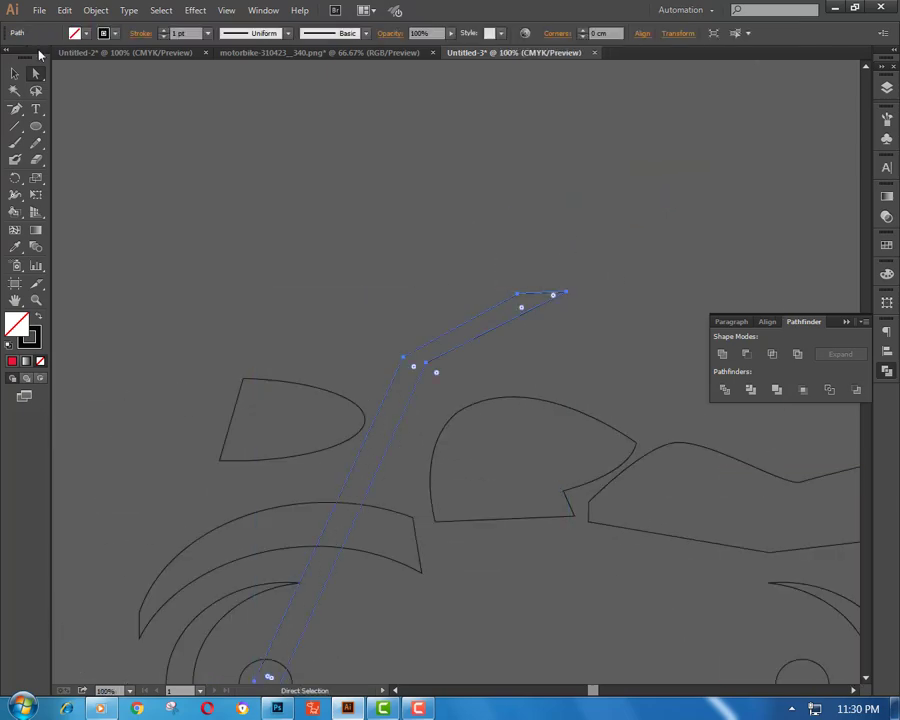
{"action": "left_click", "coordinate": [470, 216]}
{"action": "left_click_drag", "start_coordinate": [497, 238], "coordinate": [576, 315]}
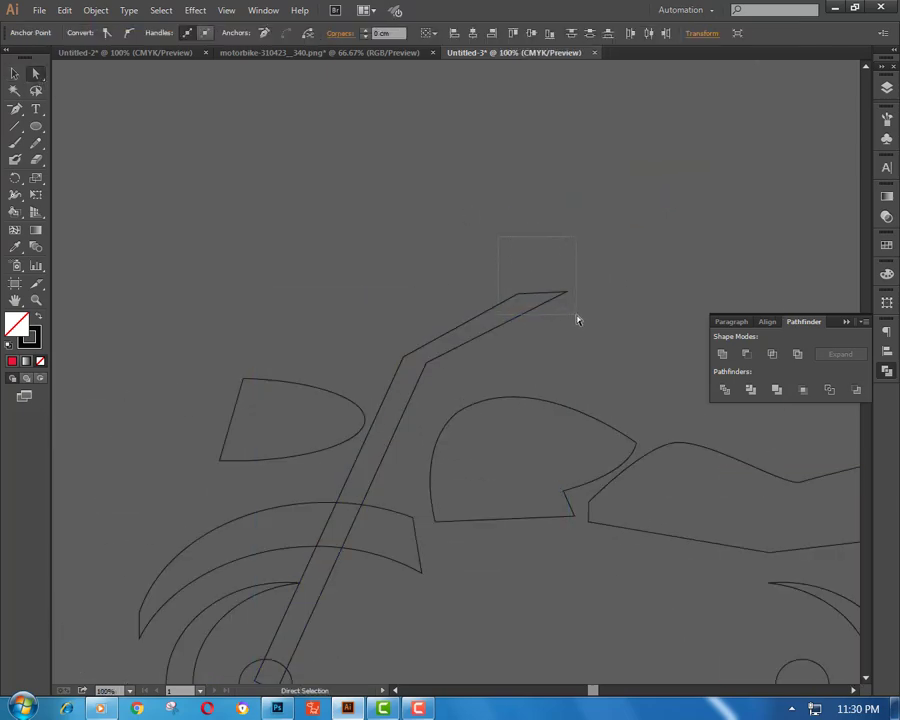
{"action": "key", "text": "Down"}
{"action": "key", "text": "Down"}
{"action": "key", "text": "Down"}
{"action": "left_click", "coordinate": [560, 262]}
Nudge the fork-top joint anchor slightly to the right
{"action": "scroll", "coordinate": [600, 312], "scroll_direction": "down", "scroll_amount": 2}
{"action": "scroll", "coordinate": [420, 276], "scroll_direction": "down", "scroll_amount": 3}
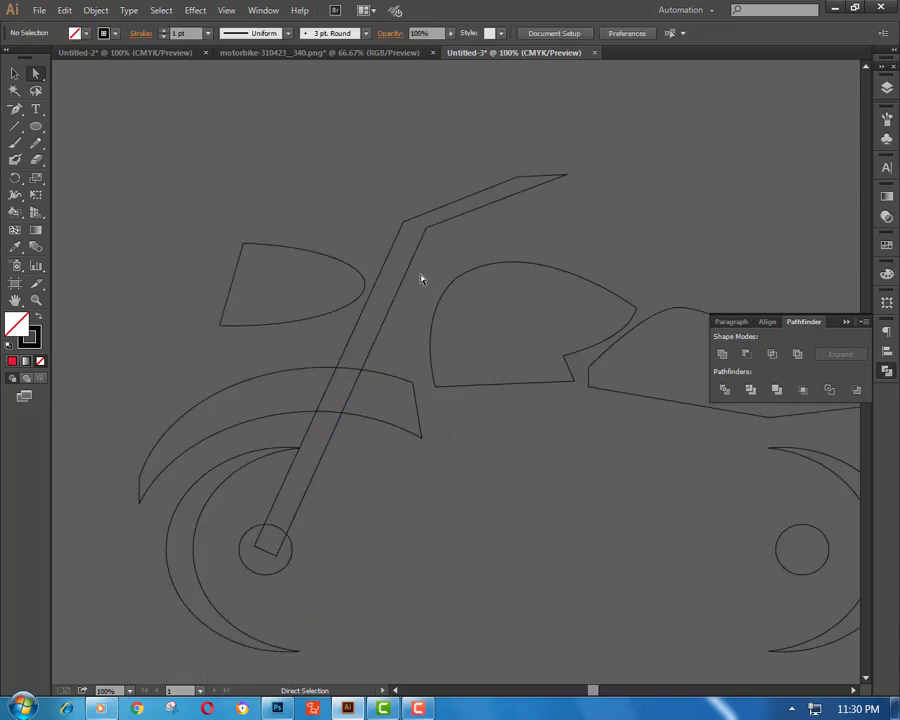
{"action": "left_click", "coordinate": [398, 243]}
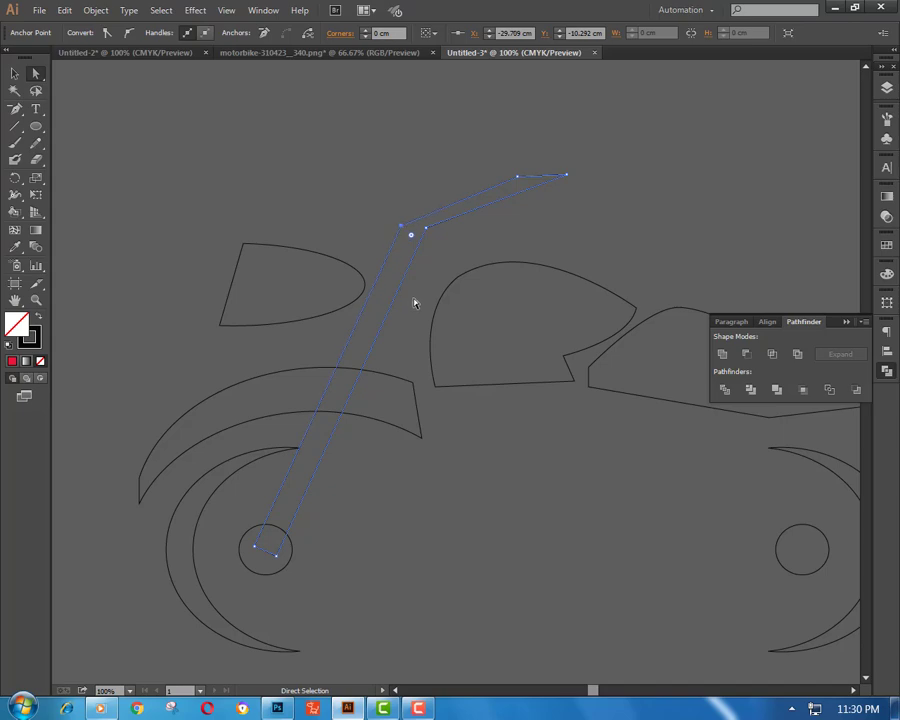
{"action": "key", "text": "Right"}
{"action": "key", "text": "Right"}
{"action": "key", "text": "Right"}
{"action": "left_click", "coordinate": [748, 268]}
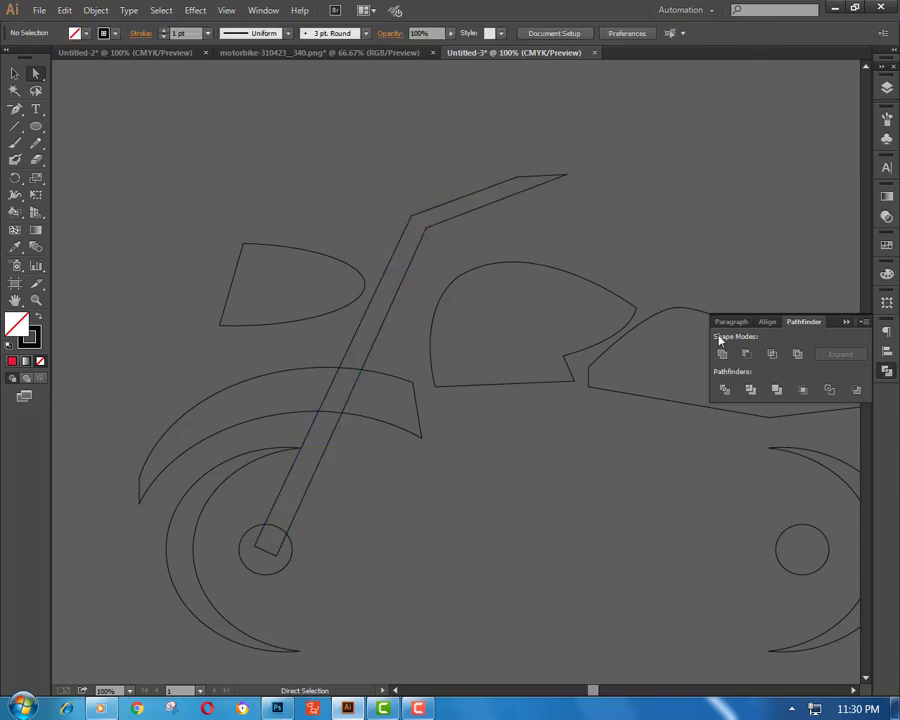
Zoom out and pan to view the whole motorbike
{"action": "key", "text": "ctrl+minus"}
{"action": "key", "text": "ctrl+minus"}
{"action": "key", "text": "ctrl+minus"}
{"action": "key", "text": "ctrl+plus"}
{"action": "left_click_drag", "start_coordinate": [644, 294], "coordinate": [512, 216]}
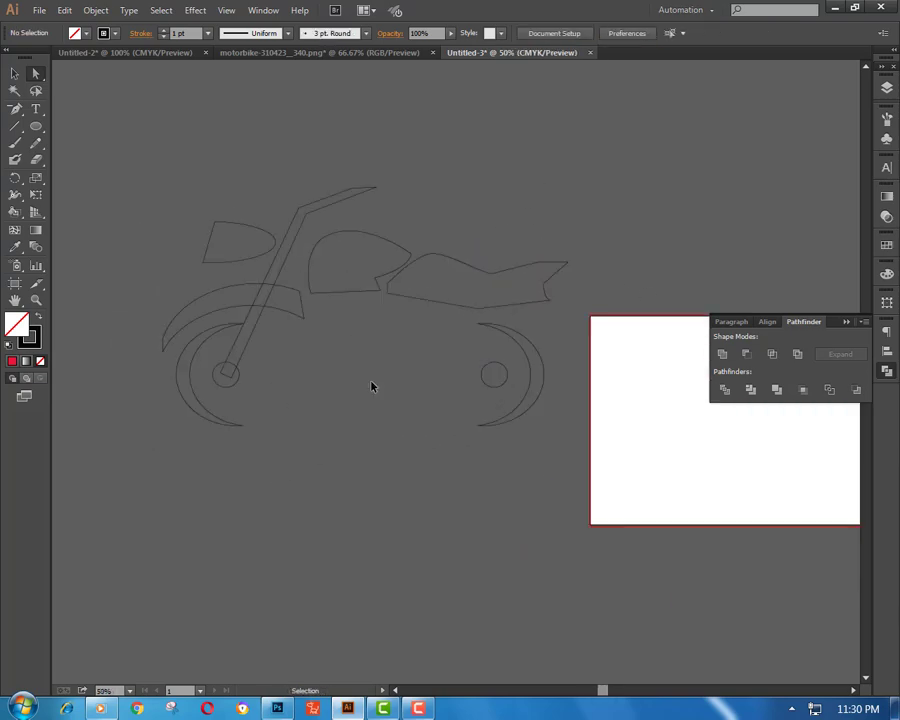
{"action": "left_click_drag", "start_coordinate": [286, 414], "coordinate": [298, 364]}
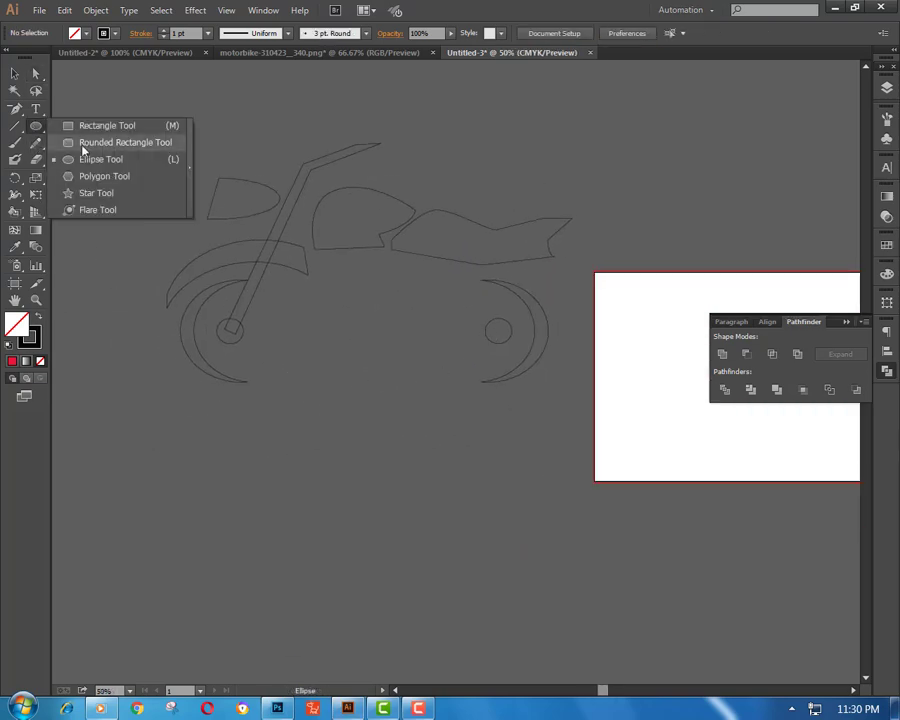
Draw, rotate and place a thin swing-arm rectangle on the rear wheel, then delete it
{"action": "left_click_drag", "start_coordinate": [35, 127], "coordinate": [90, 124]}
{"action": "left_click_drag", "start_coordinate": [370, 334], "coordinate": [385, 482]}
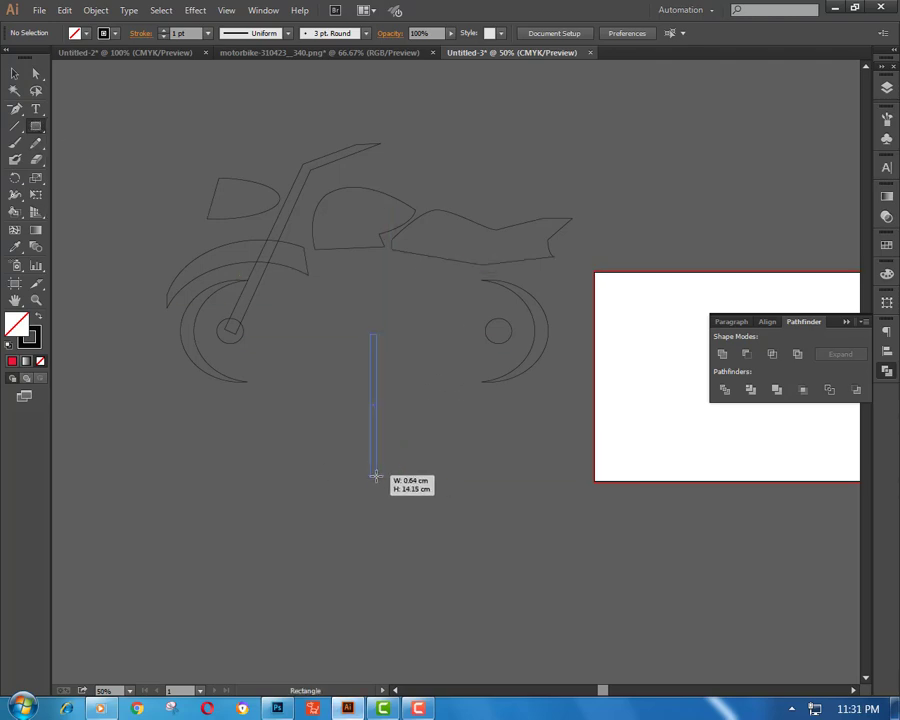
{"action": "left_click", "coordinate": [14, 73]}
{"action": "left_click_drag", "start_coordinate": [390, 331], "coordinate": [373, 330]}
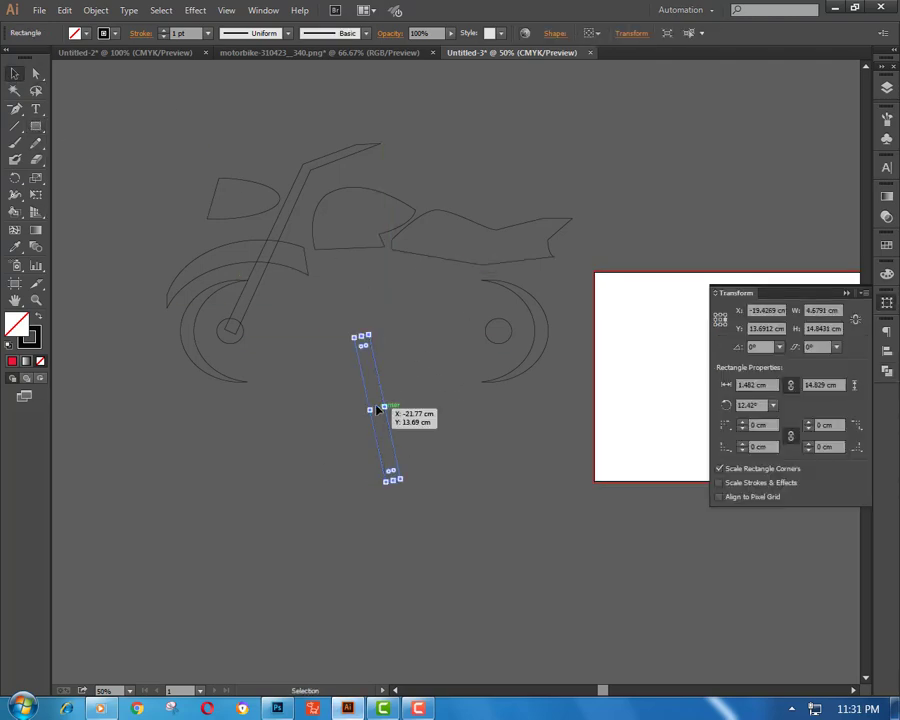
{"action": "left_click_drag", "start_coordinate": [376, 406], "coordinate": [475, 259]}
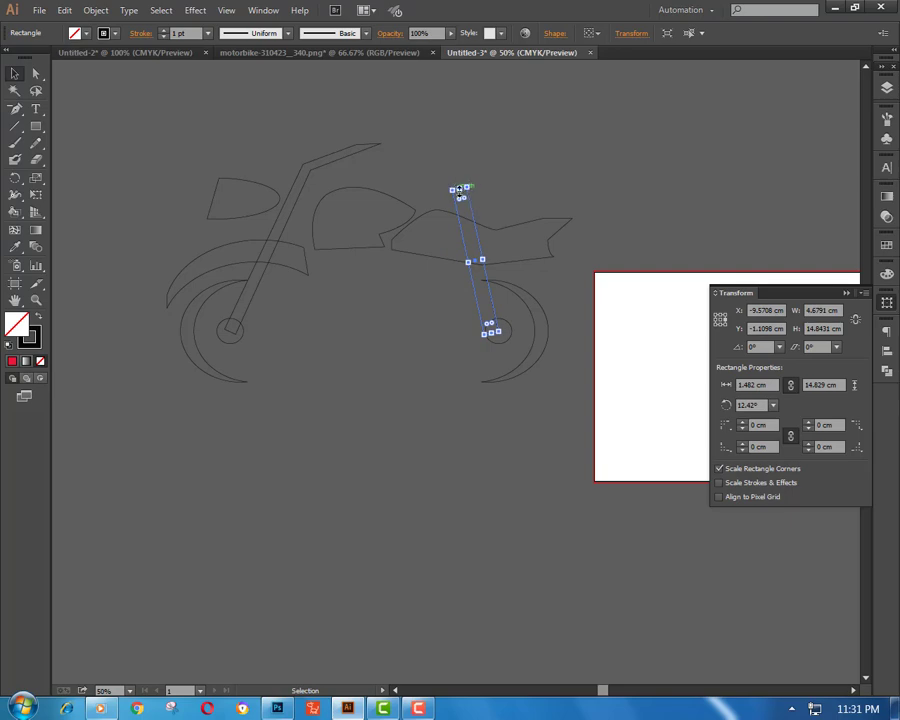
{"action": "left_click_drag", "start_coordinate": [452, 188], "coordinate": [486, 250]}
{"action": "left_click", "coordinate": [478, 176]}
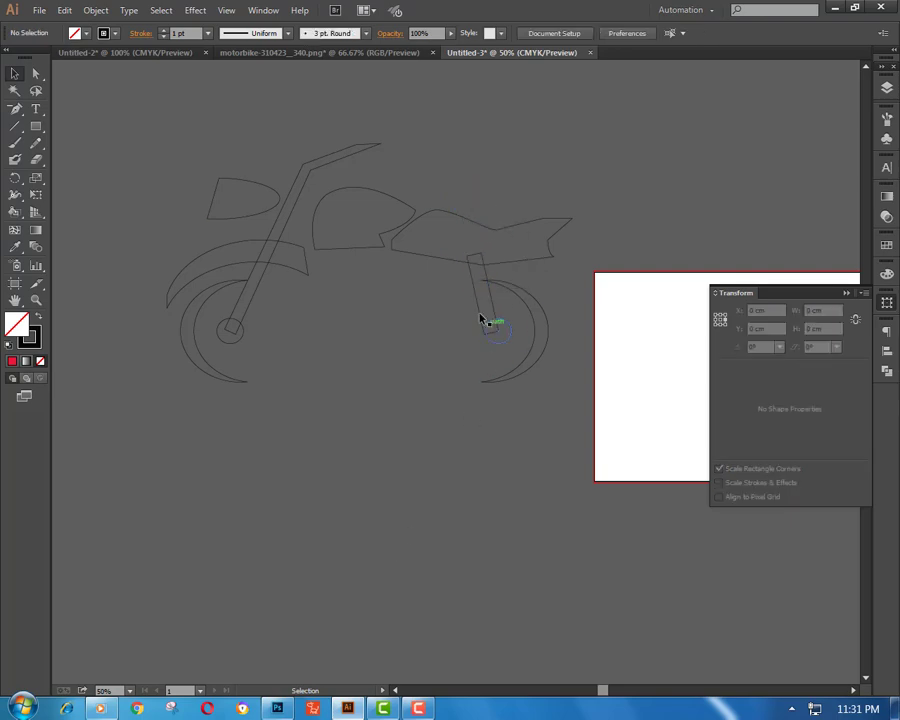
{"action": "left_click_drag", "start_coordinate": [481, 258], "coordinate": [484, 286]}
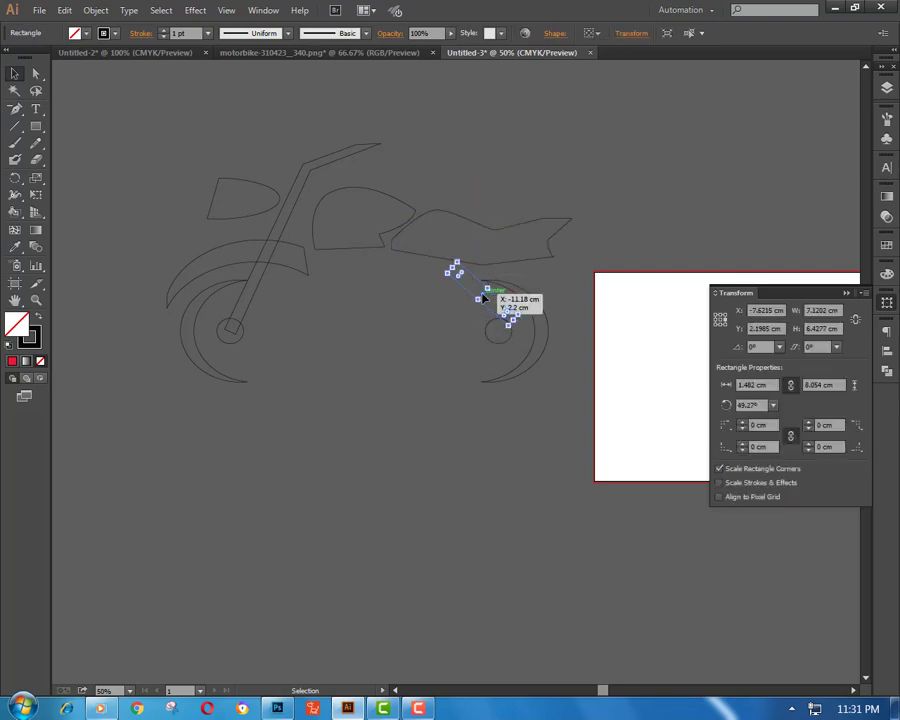
{"action": "left_click", "coordinate": [646, 235]}
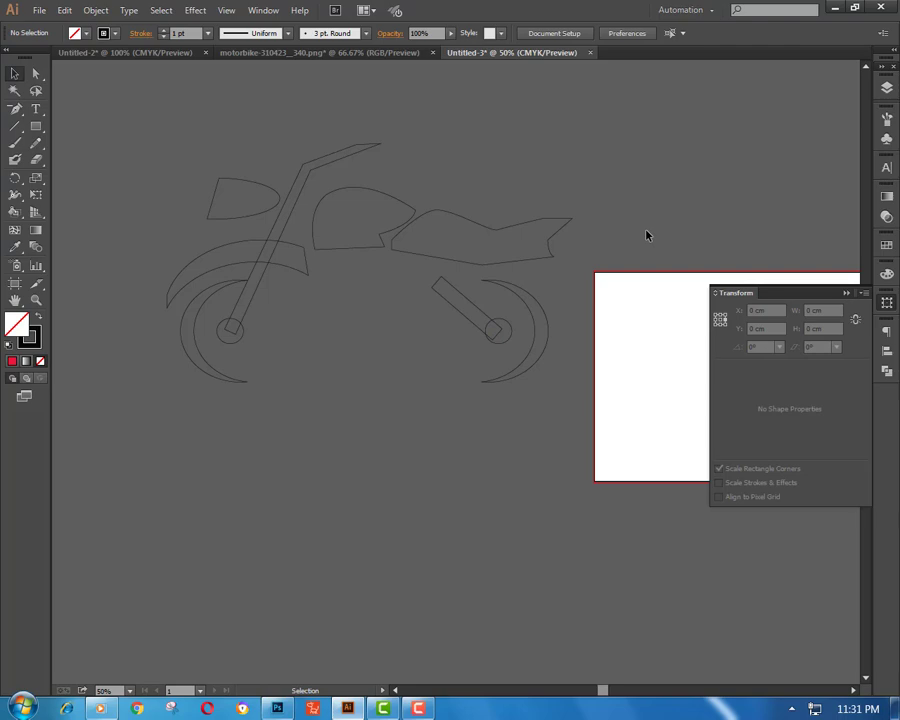
{"action": "left_click", "coordinate": [444, 295]}
{"action": "key", "text": "Delete"}
Enlarge the front and rear wheel hub circles
{"action": "left_click_drag", "start_coordinate": [335, 463], "coordinate": [355, 470]}
{"action": "left_click", "coordinate": [257, 350]}
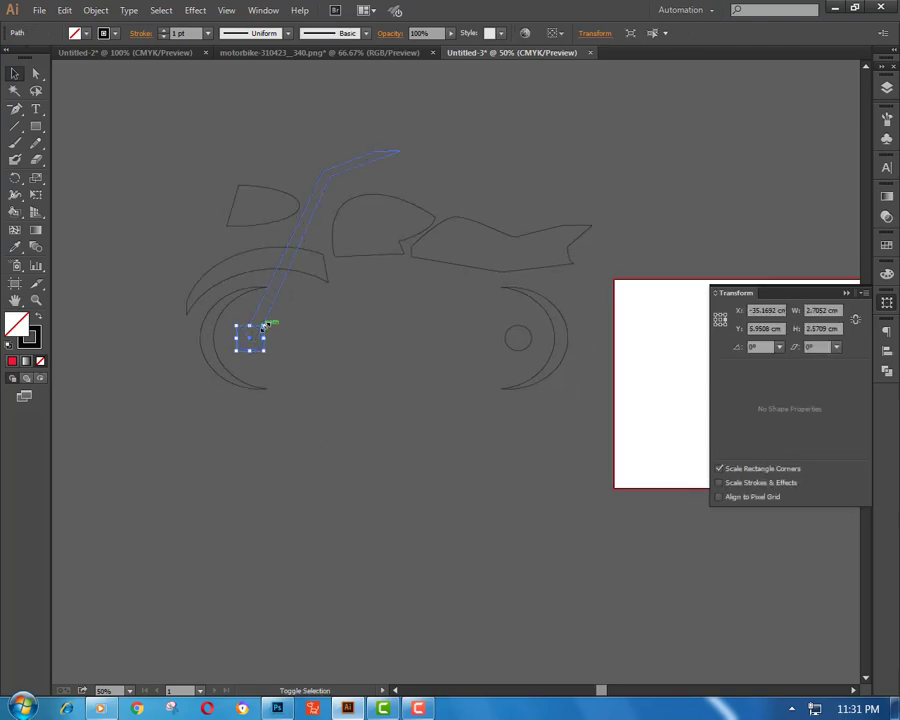
{"action": "left_click_drag", "start_coordinate": [264, 326], "coordinate": [274, 314]}
{"action": "left_click", "coordinate": [316, 376]}
{"action": "left_click", "coordinate": [528, 341]}
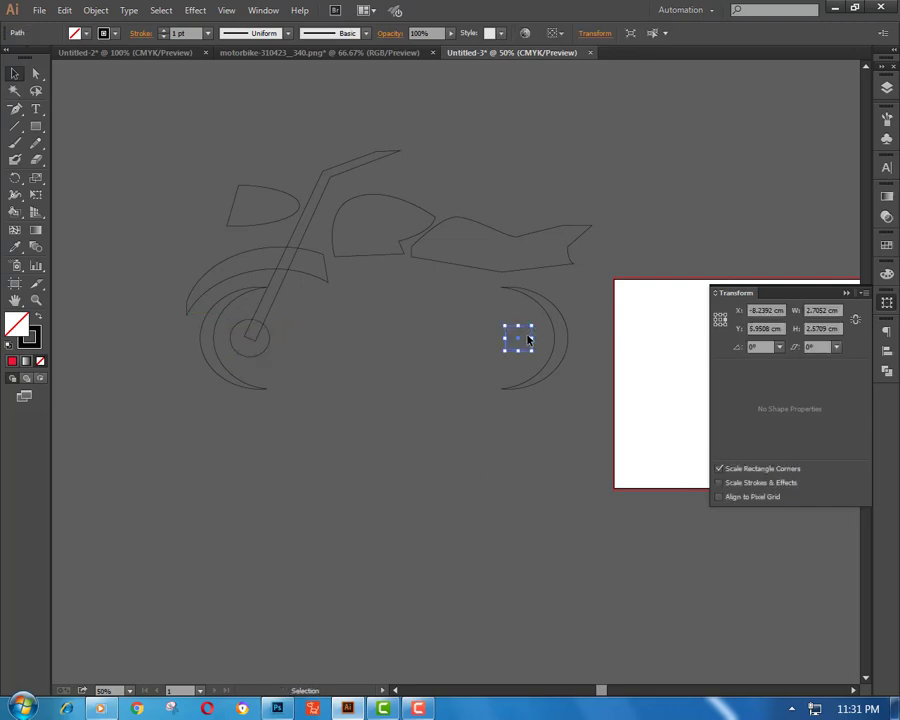
{"action": "left_click_drag", "start_coordinate": [533, 327], "coordinate": [537, 318]}
{"action": "left_click", "coordinate": [624, 252]}
Copy the front hub, paste it in place, and move the copy over the rear hub
{"action": "left_click", "coordinate": [268, 345]}
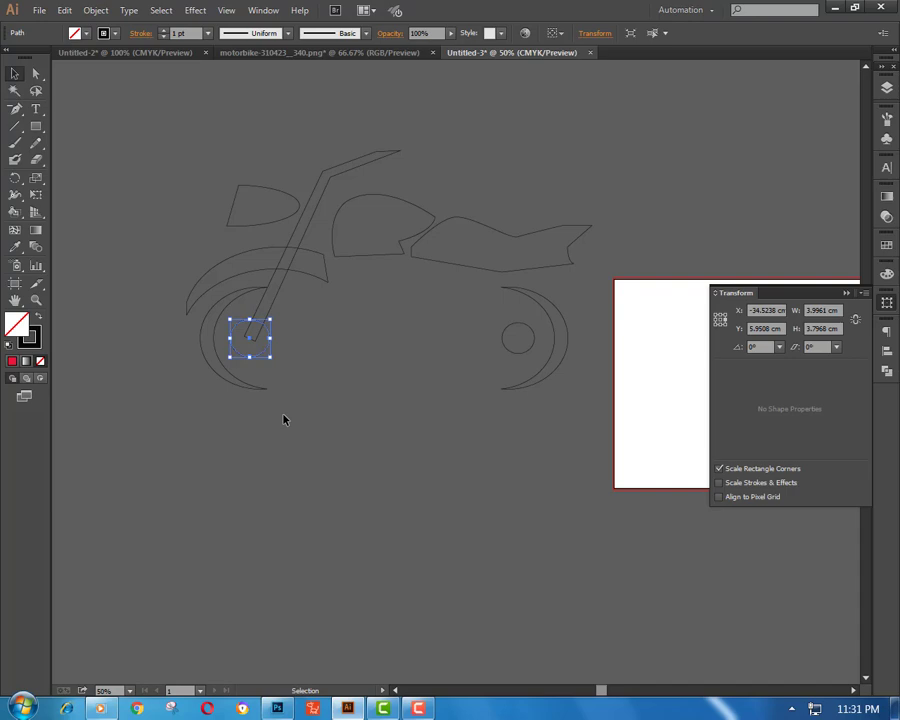
{"action": "left_click", "coordinate": [72, 10]}
{"action": "left_click", "coordinate": [90, 83]}
{"action": "left_click", "coordinate": [64, 10]}
{"action": "left_click", "coordinate": [150, 151]}
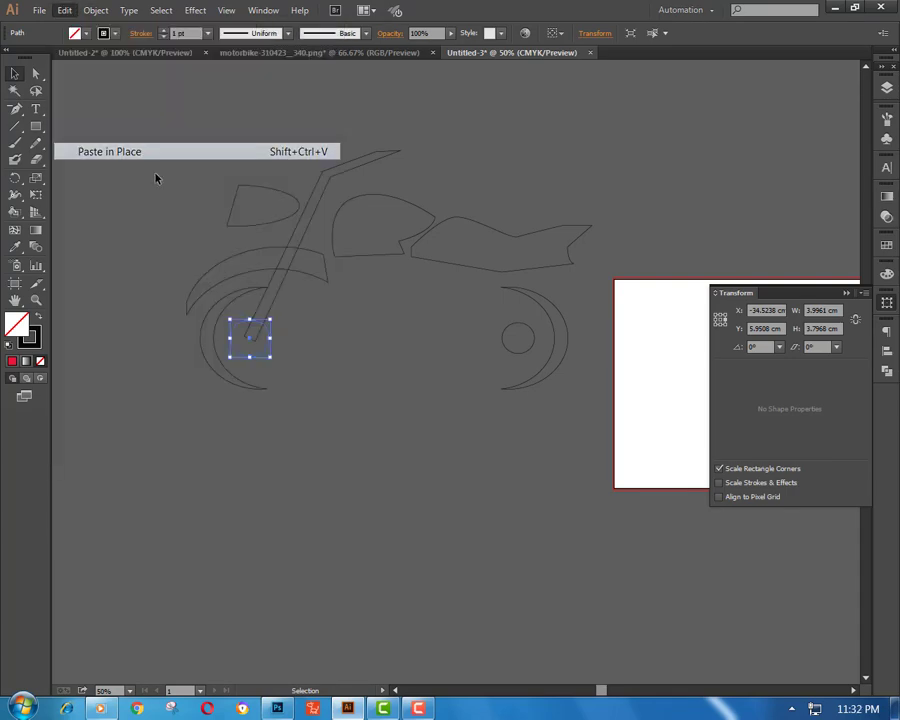
{"action": "key", "text": "Right"}
{"action": "key", "text": "Right"}
{"action": "key", "text": "Right"}
{"action": "key", "text": "Right"}
{"action": "key", "text": "Right"}
{"action": "key", "text": "Right"}
{"action": "key", "text": "Right"}
{"action": "key", "text": "Right"}
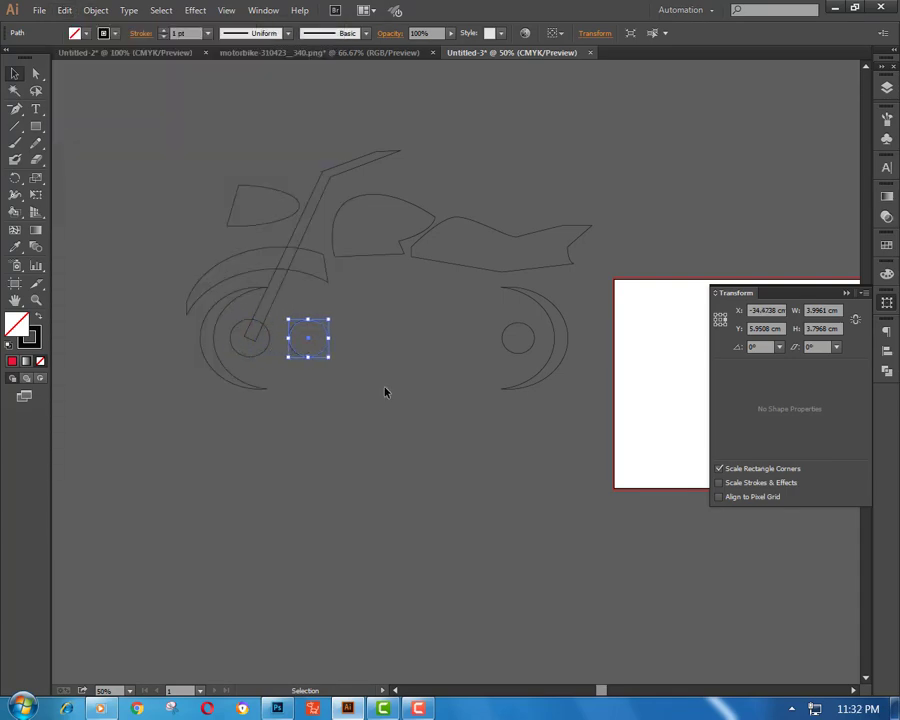
{"action": "key", "text": "Right"}
{"action": "key", "text": "Right"}
{"action": "key", "text": "Right"}
{"action": "key", "text": "Right"}
{"action": "key", "text": "Right"}
{"action": "key", "text": "Right"}
{"action": "key", "text": "Right"}
{"action": "key", "text": "Right"}
{"action": "key", "text": "Right"}
{"action": "key", "text": "Right"}
{"action": "key", "text": "Right"}
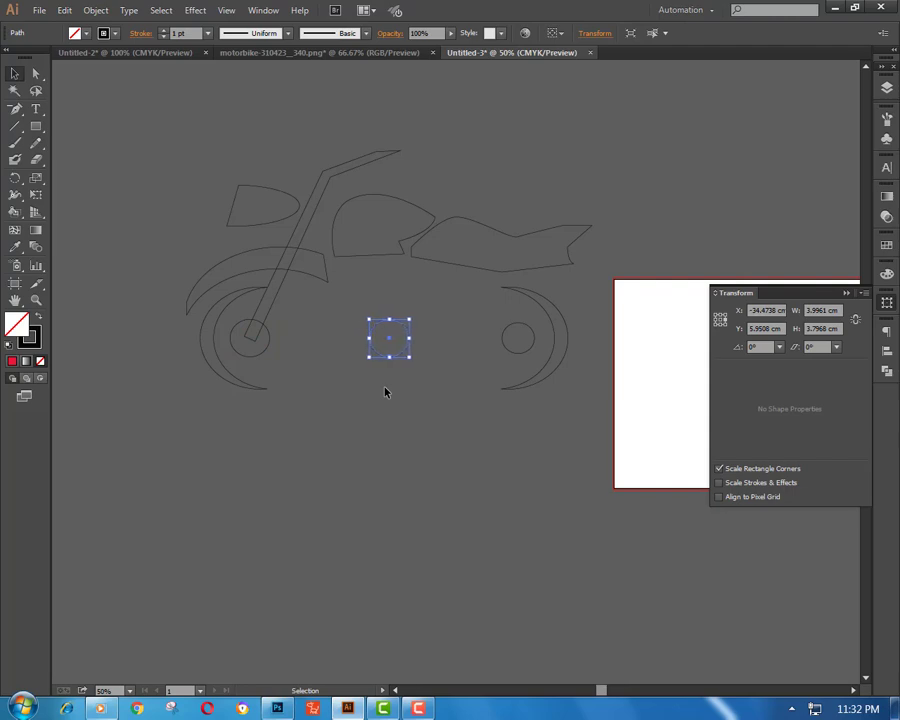
{"action": "key", "text": "Right"}
{"action": "key", "text": "Right"}
{"action": "key", "text": "Right"}
{"action": "key", "text": "Right"}
{"action": "key", "text": "Right"}
{"action": "key", "text": "Right"}
{"action": "key", "text": "Right"}
{"action": "key", "text": "Right"}
{"action": "key", "text": "Right"}
{"action": "key", "text": "Right"}
{"action": "key", "text": "Right"}
{"action": "key", "text": "Right"}
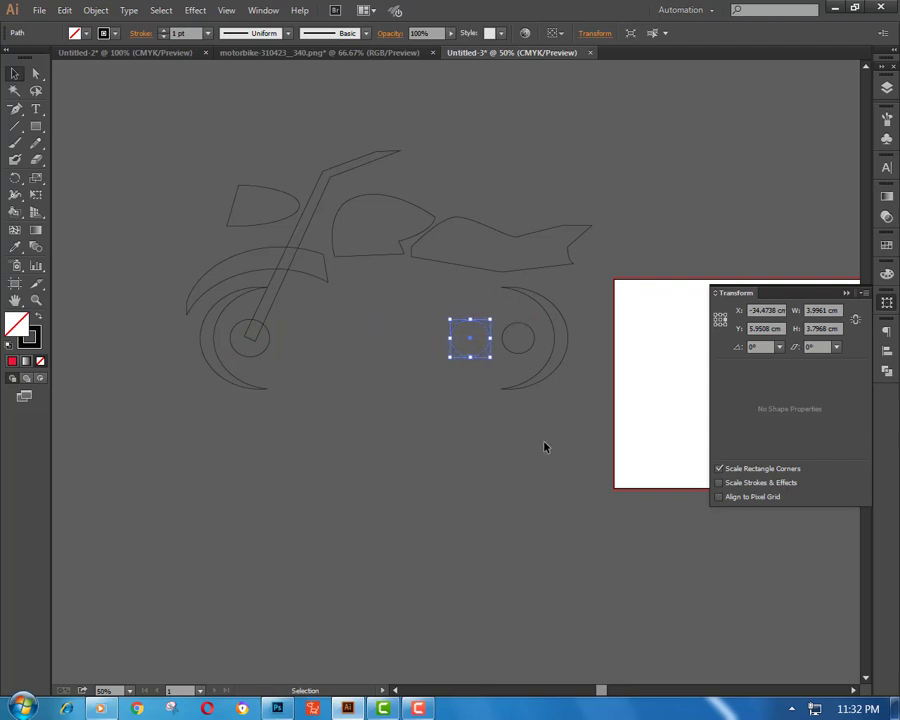
{"action": "mouse_move", "coordinate": [495, 336]}
{"action": "left_mouse_down"}
{"action": "mouse_move", "coordinate": [508, 338]}
{"action": "mouse_move", "coordinate": [492, 326]}
{"action": "left_mouse_up"}
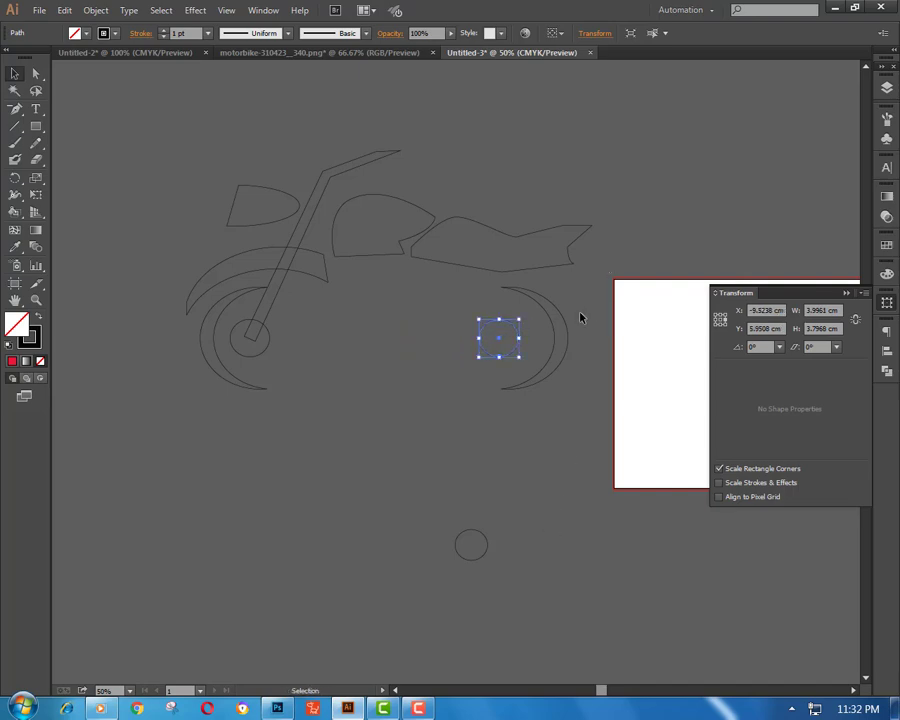
{"action": "left_click", "coordinate": [643, 265]}
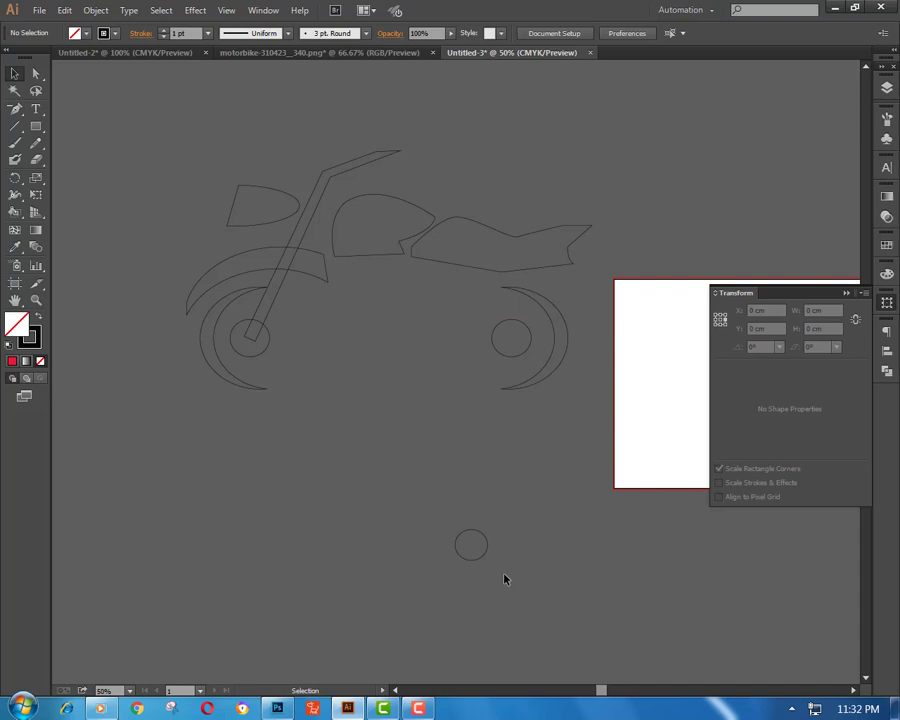
{"action": "key", "text": "ctrl+equal"}
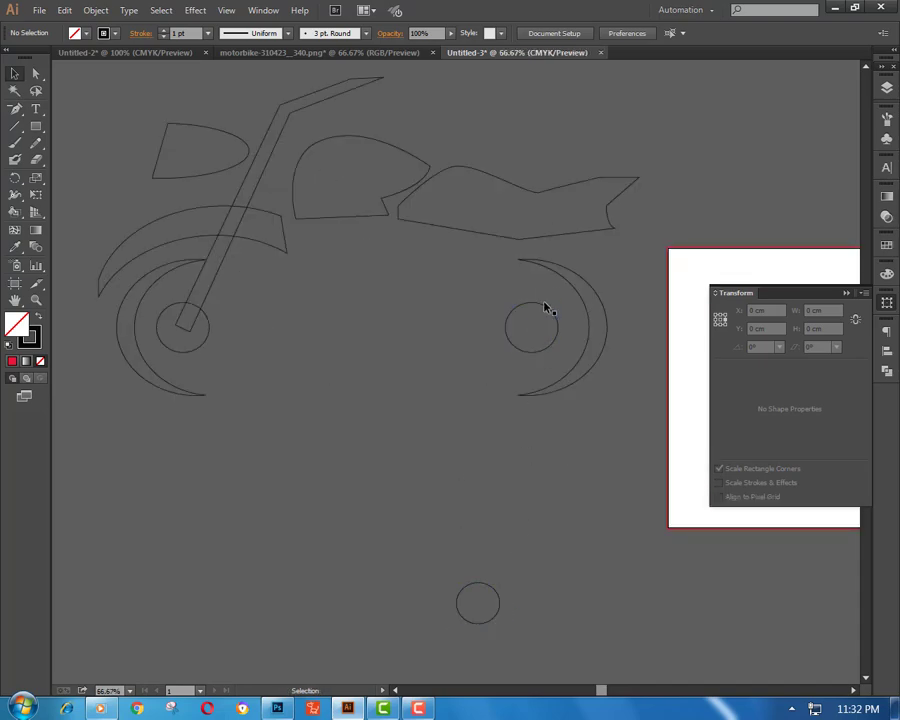
{"action": "key", "text": "ctrl+minus"}
{"action": "key", "text": "ctrl+minus"}
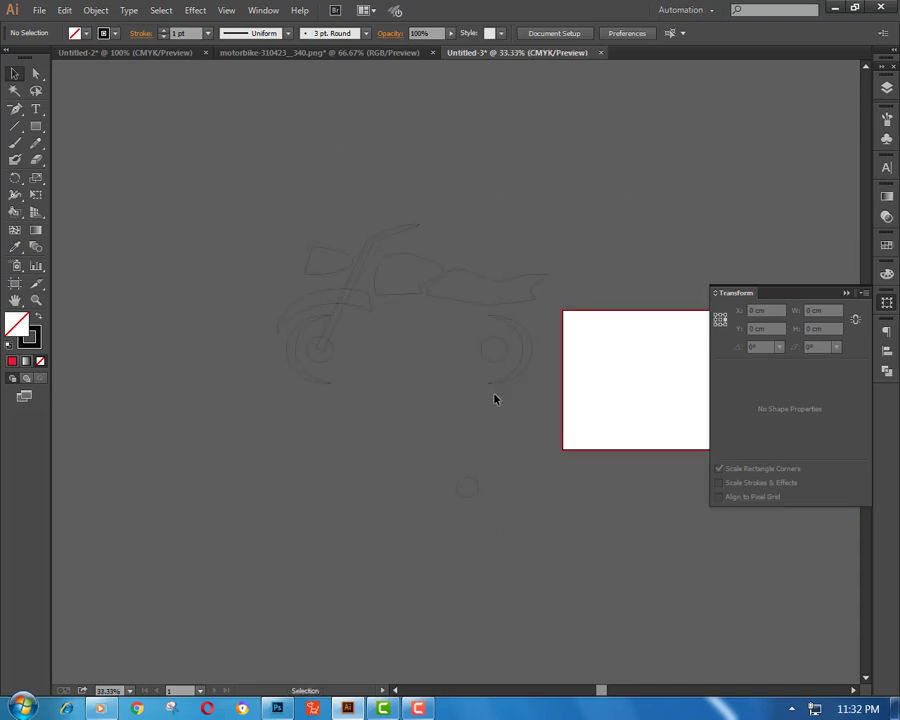
Fill the rear hub and rear wheel black
{"action": "left_click", "coordinate": [493, 348]}
{"action": "key", "text": "shift+x"}
{"action": "left_click", "coordinate": [454, 464]}
{"action": "left_click", "coordinate": [531, 349]}
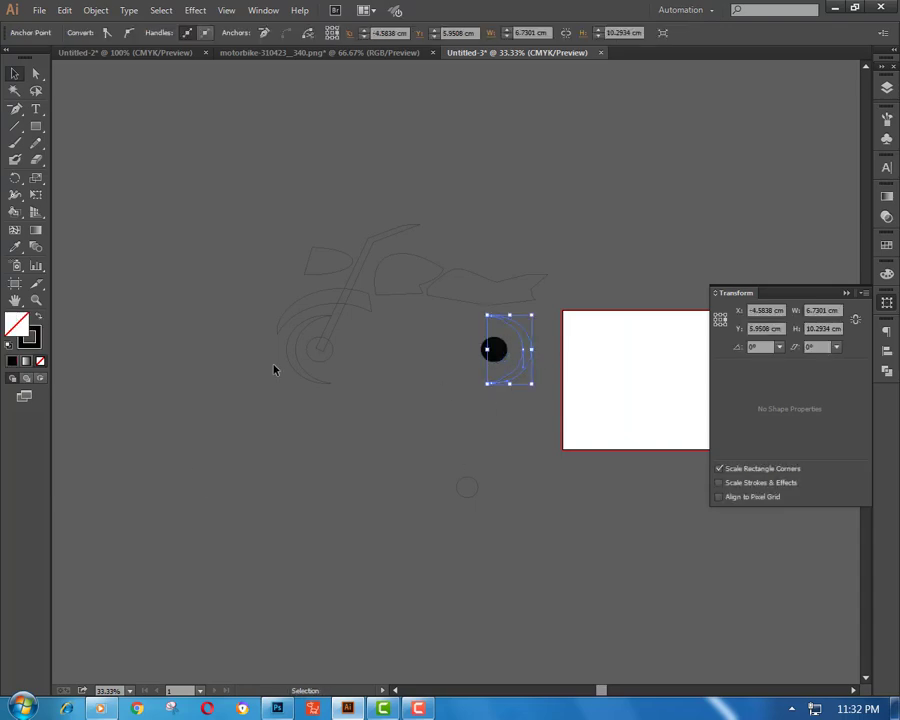
{"action": "key", "text": "shift+x"}
{"action": "key", "text": "ctrl+shift+a"}
Fill the front wheel, front hub and fork black
{"action": "left_click", "coordinate": [293, 370]}
{"action": "key", "text": "shift+x"}
{"action": "key", "text": "ctrl+shift+a"}
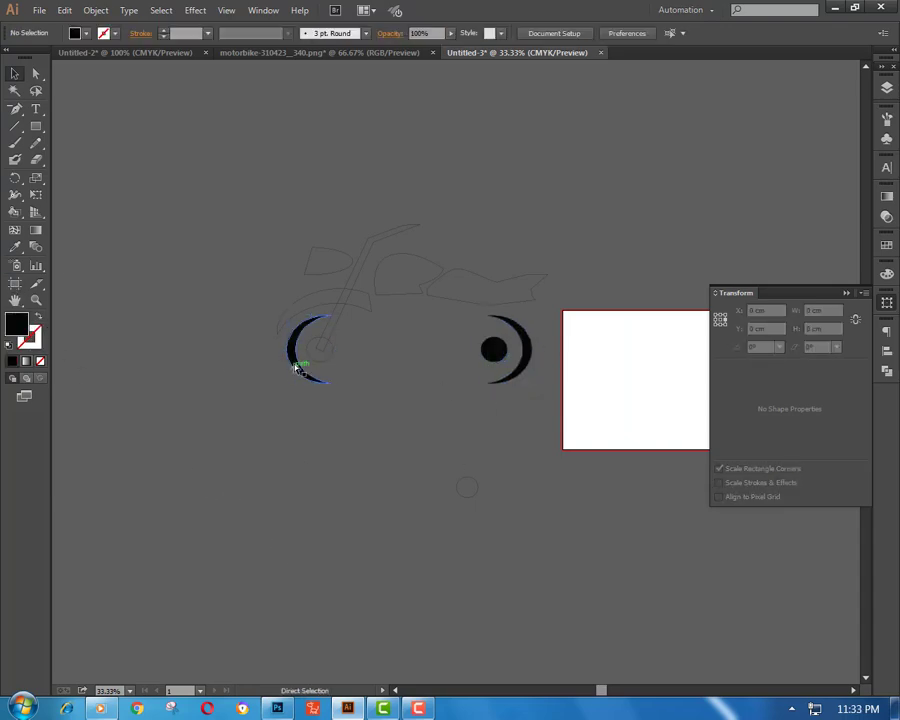
{"action": "left_click", "coordinate": [310, 350]}
{"action": "key", "text": "shift+x"}
{"action": "key", "text": "ctrl+shift+a"}
{"action": "left_click", "coordinate": [330, 318]}
{"action": "key", "text": "shift+x"}
{"action": "key", "text": "ctrl+shift+a"}
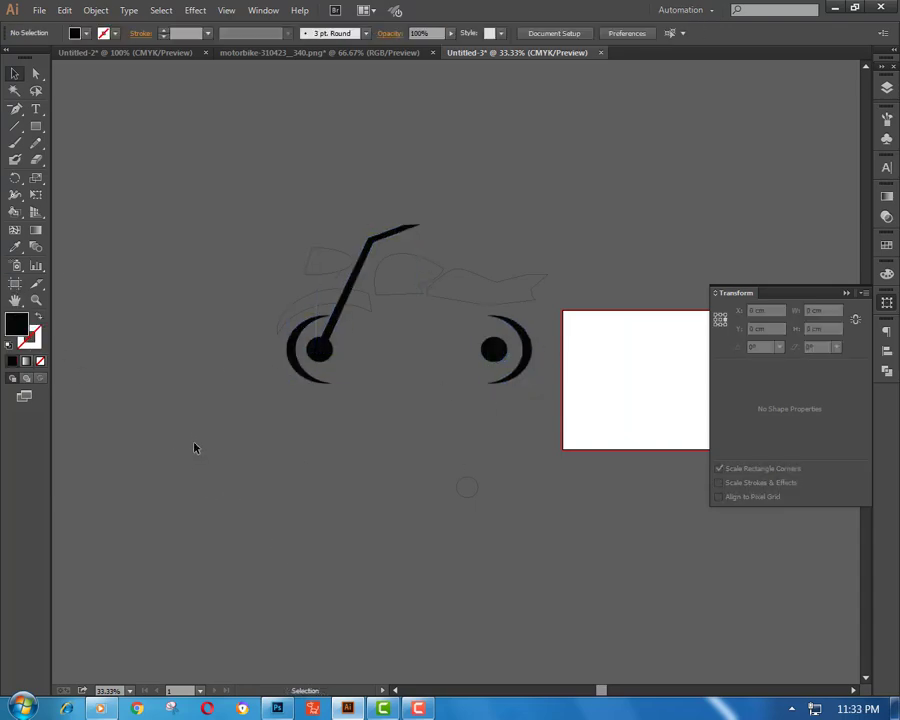
Colour the front fender red using the Color Picker
{"action": "left_click", "coordinate": [316, 289]}
{"action": "double_click", "coordinate": [16, 322]}
{"action": "left_click", "coordinate": [581, 312]}
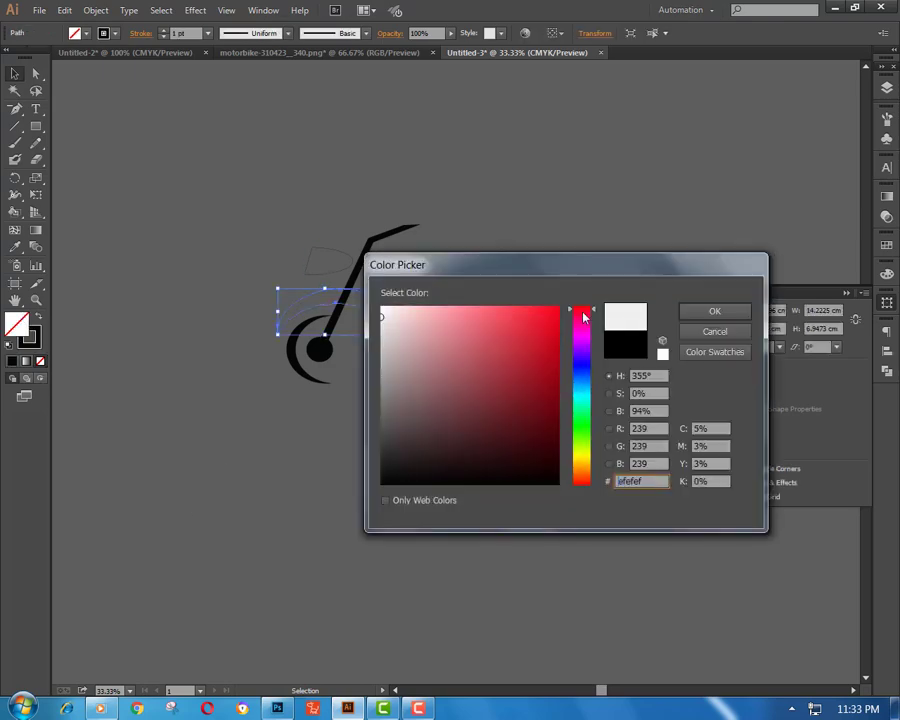
{"action": "left_click", "coordinate": [547, 321]}
{"action": "key", "text": "Return"}
{"action": "key", "text": "ctrl+shift+a"}
{"action": "left_click", "coordinate": [374, 310]}
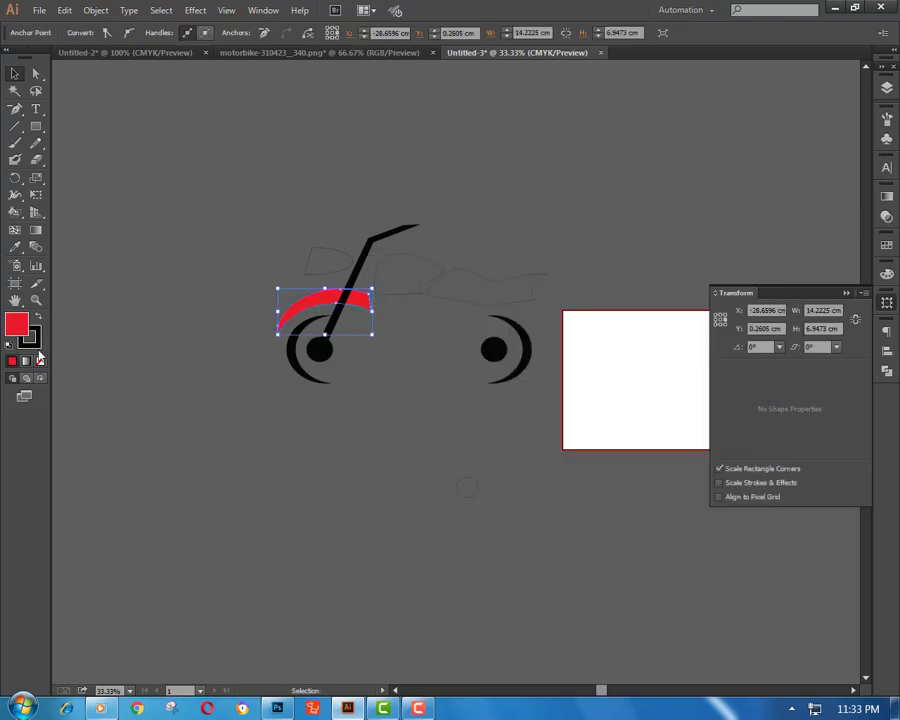
{"action": "key", "text": "F6"}
{"action": "key", "text": "ctrl+shift+a"}
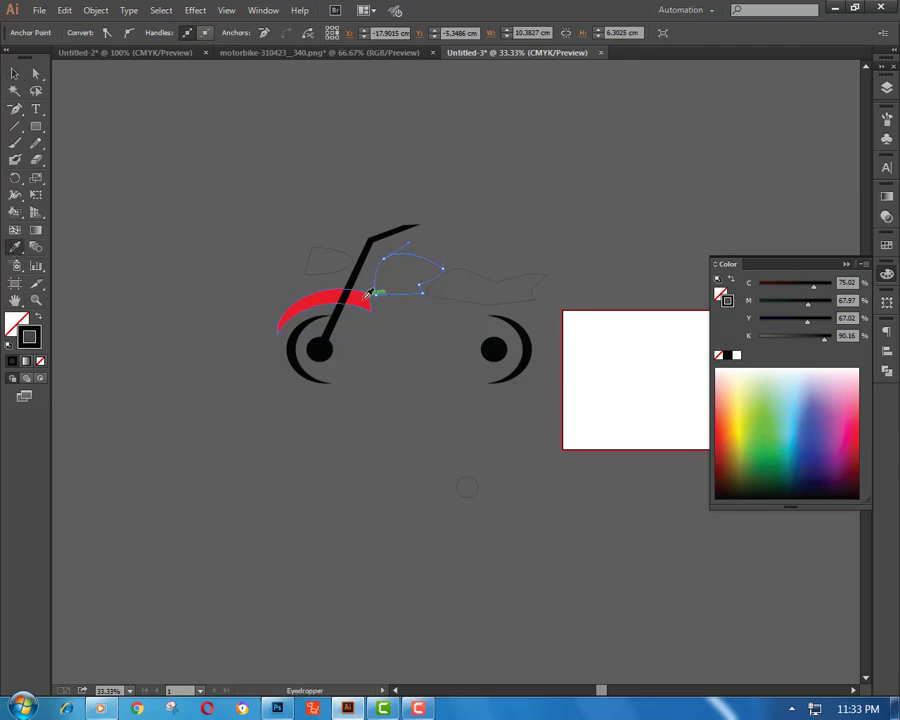
Apply the fender's red to the tank, rear body panel and front panel
{"action": "left_click", "coordinate": [375, 290]}
{"action": "left_click", "coordinate": [476, 270], "text": "ctrl"}
{"action": "left_click", "coordinate": [404, 262]}
{"action": "left_click", "coordinate": [527, 218], "text": "ctrl"}
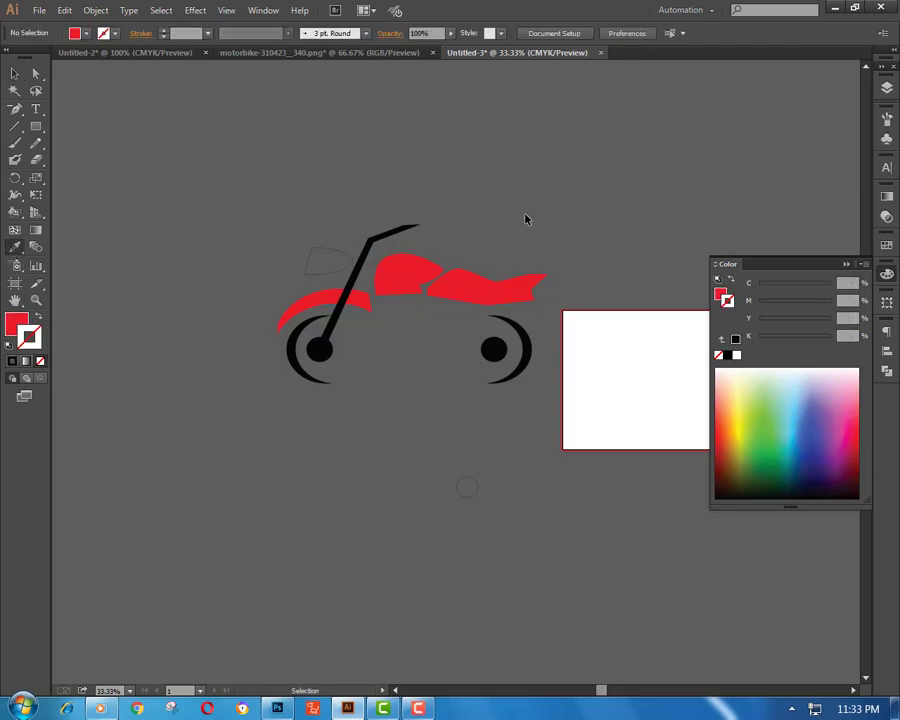
{"action": "left_click", "coordinate": [343, 254], "text": "ctrl"}
{"action": "left_click", "coordinate": [330, 300]}
{"action": "left_click", "coordinate": [230, 237], "text": "ctrl"}
Select and remove the stray small circle below the bike
{"action": "key", "text": "v"}
{"action": "left_click_drag", "start_coordinate": [396, 464], "coordinate": [518, 540]}
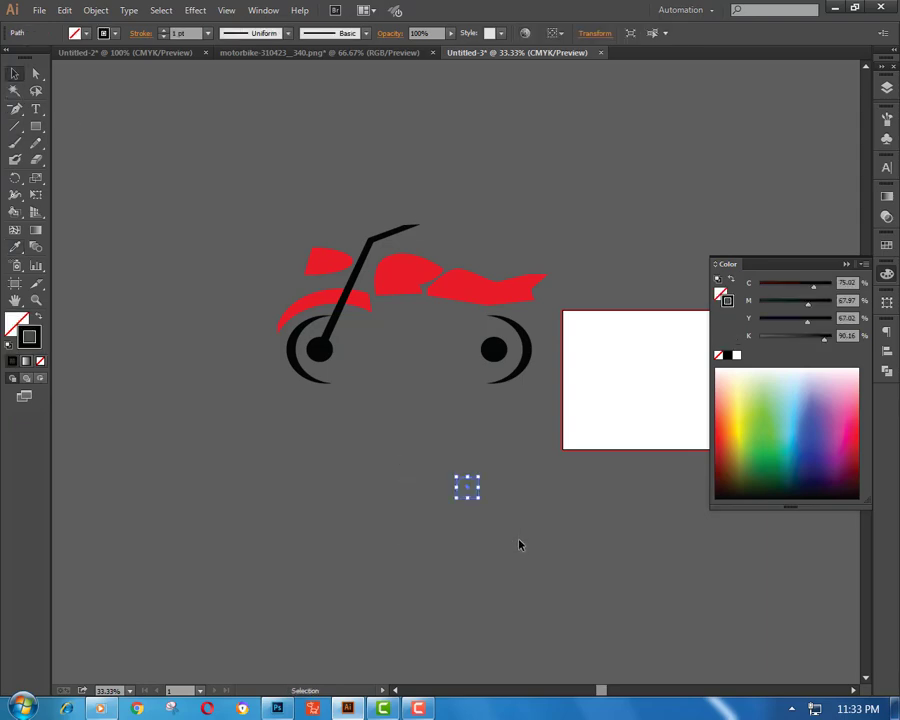
{"action": "left_click", "coordinate": [519, 545]}
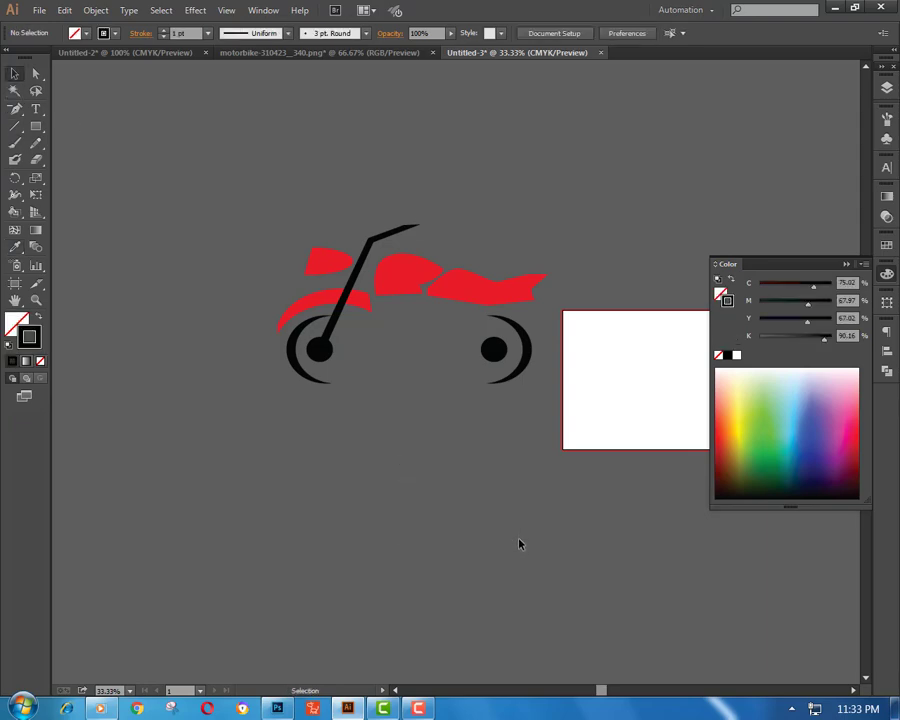
Draw a large off-white rectangle over the motorbike and send it behind the artwork
{"action": "key", "text": "ctrl+a"}
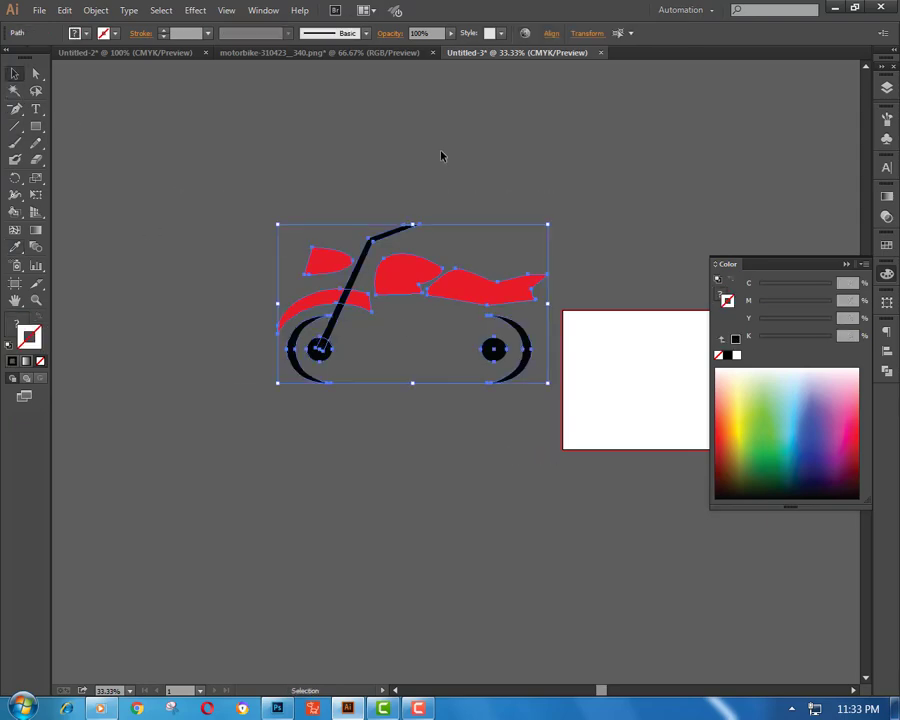
{"action": "left_click", "coordinate": [440, 152]}
{"action": "key", "text": "m"}
{"action": "mouse_move", "coordinate": [70, 140]}
{"action": "left_mouse_down"}
{"action": "mouse_move", "coordinate": [578, 421]}
{"action": "mouse_move", "coordinate": [610, 563]}
{"action": "left_mouse_up"}
{"action": "double_click", "coordinate": [31, 340]}
{"action": "left_click", "coordinate": [715, 311]}
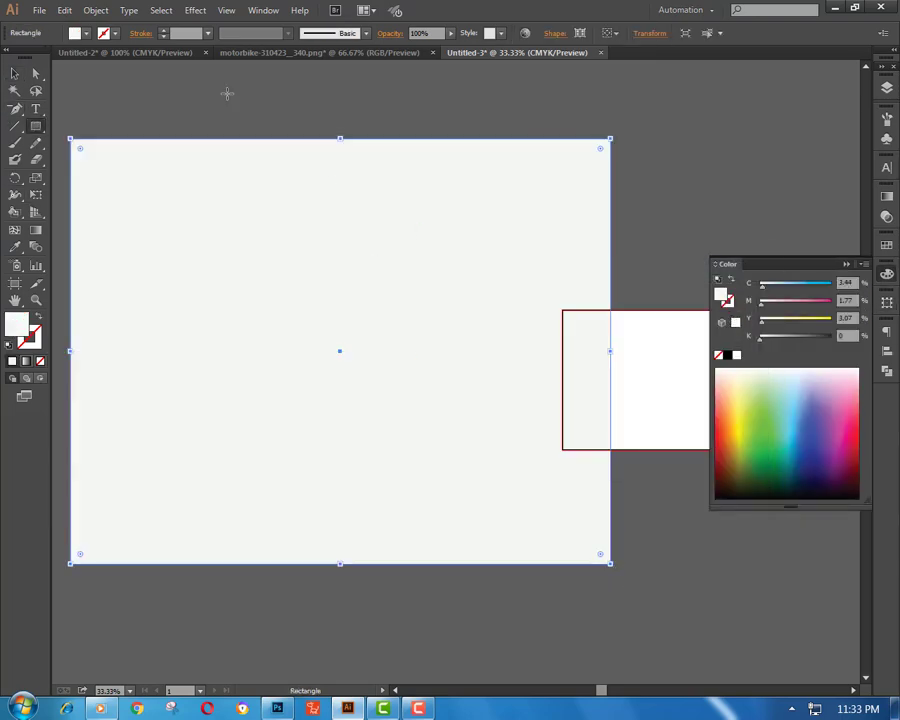
{"action": "right_click", "coordinate": [218, 86]}
{"action": "left_click", "coordinate": [452, 357]}
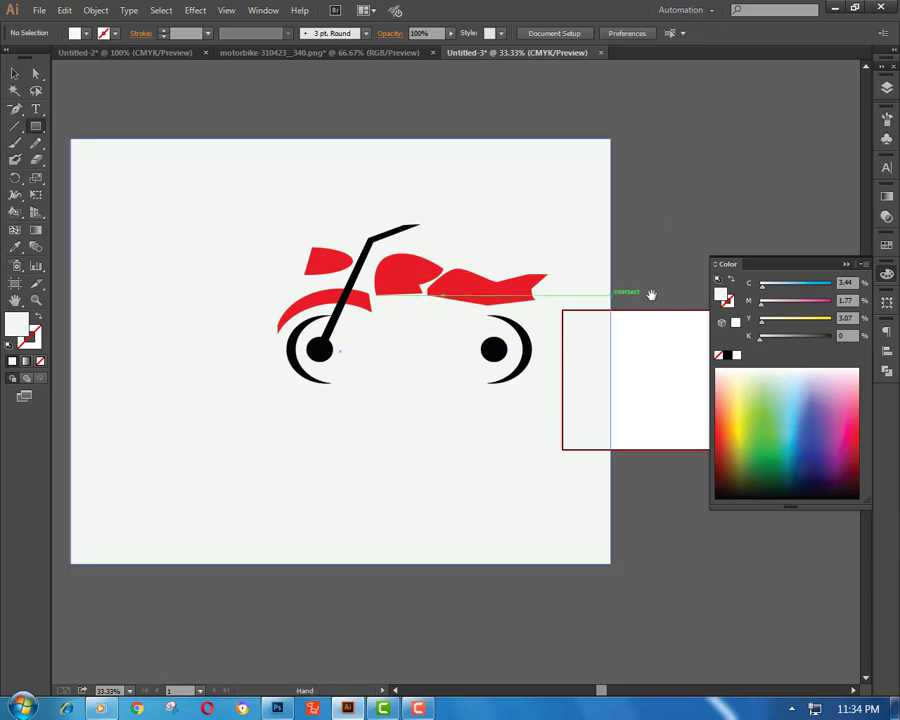
Move the off-white background rectangle into place on the artboard
{"action": "left_click_drag", "start_coordinate": [525, 213], "coordinate": [350, 198]}
{"action": "key", "text": "v"}
{"action": "left_click_drag", "start_coordinate": [386, 284], "coordinate": [649, 340]}
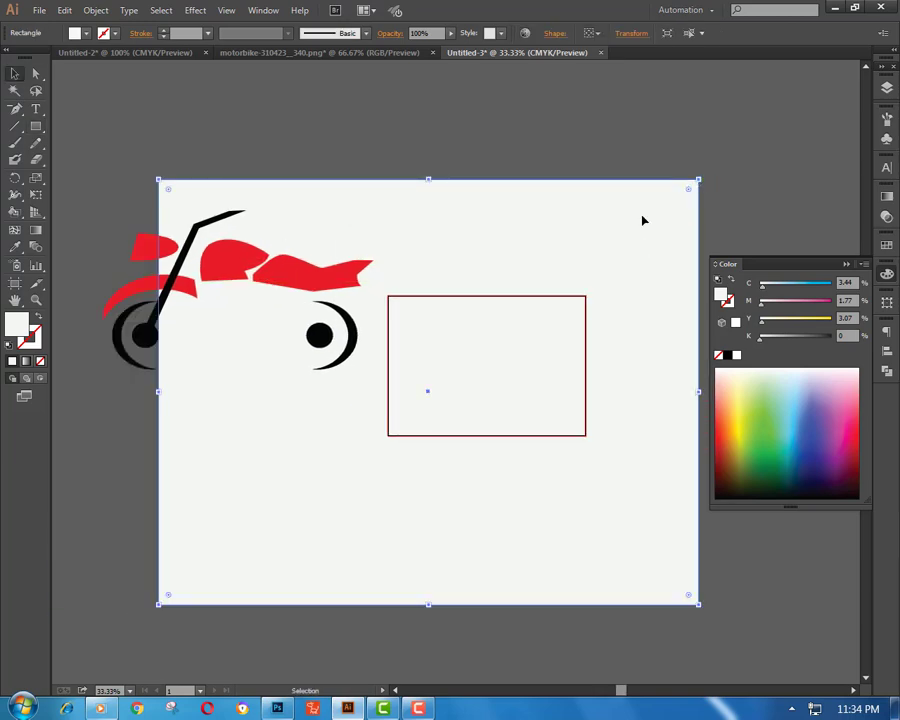
{"action": "left_click_drag", "start_coordinate": [643, 220], "coordinate": [643, 573]}
{"action": "mouse_move", "coordinate": [110, 239]}
{"action": "left_mouse_down"}
{"action": "mouse_move", "coordinate": [240, 300]}
{"action": "mouse_move", "coordinate": [466, 330]}
{"action": "left_mouse_up"}
{"action": "left_click", "coordinate": [520, 196]}
{"action": "scroll", "coordinate": [483, 328], "scroll_direction": "down", "scroll_amount": 1}
{"action": "left_click_drag", "start_coordinate": [501, 575], "coordinate": [510, 262]}
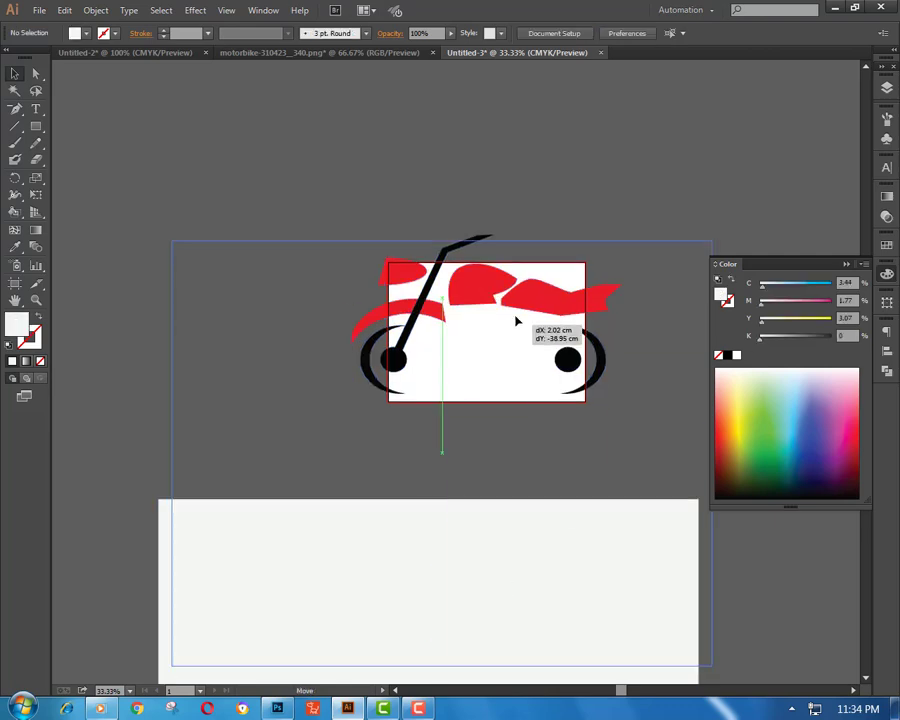
{"action": "left_click", "coordinate": [474, 149]}
{"action": "mouse_move", "coordinate": [305, 253]}
{"action": "left_mouse_down"}
{"action": "mouse_move", "coordinate": [133, 283]}
{"action": "mouse_move", "coordinate": [462, 474]}
{"action": "left_mouse_up"}
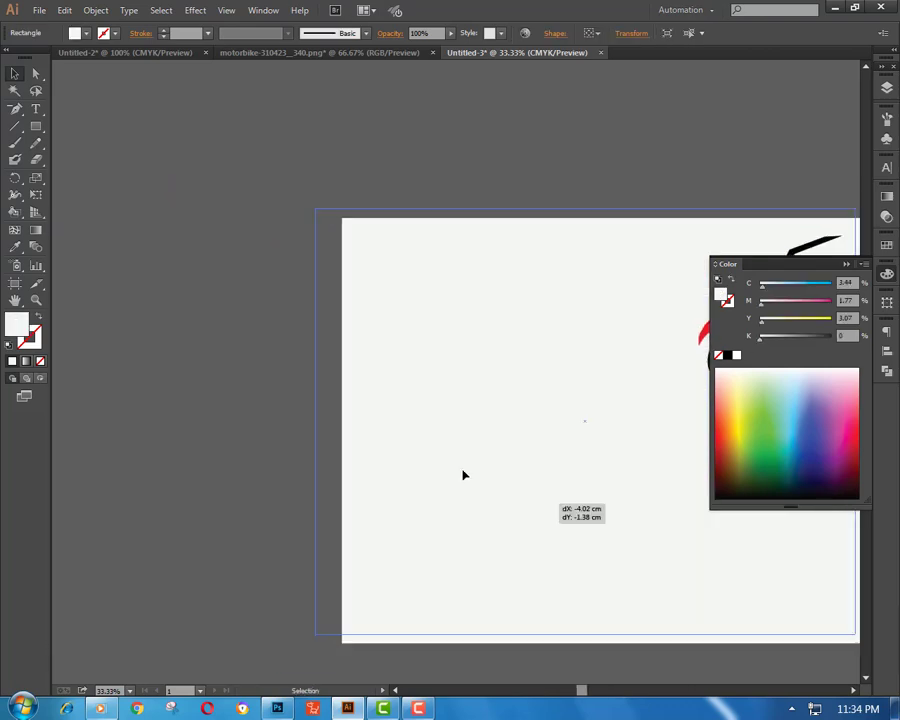
{"action": "left_click_drag", "start_coordinate": [404, 575], "coordinate": [146, 450]}
Select the whole motorbike group and centre it on the off-white rectangle
{"action": "mouse_move", "coordinate": [348, 221]}
{"action": "left_mouse_down"}
{"action": "mouse_move", "coordinate": [550, 337]}
{"action": "mouse_move", "coordinate": [207, 354]}
{"action": "mouse_move", "coordinate": [701, 451]}
{"action": "left_mouse_up"}
{"action": "left_click_drag", "start_coordinate": [660, 408], "coordinate": [445, 370]}
{"action": "left_click", "coordinate": [765, 608]}
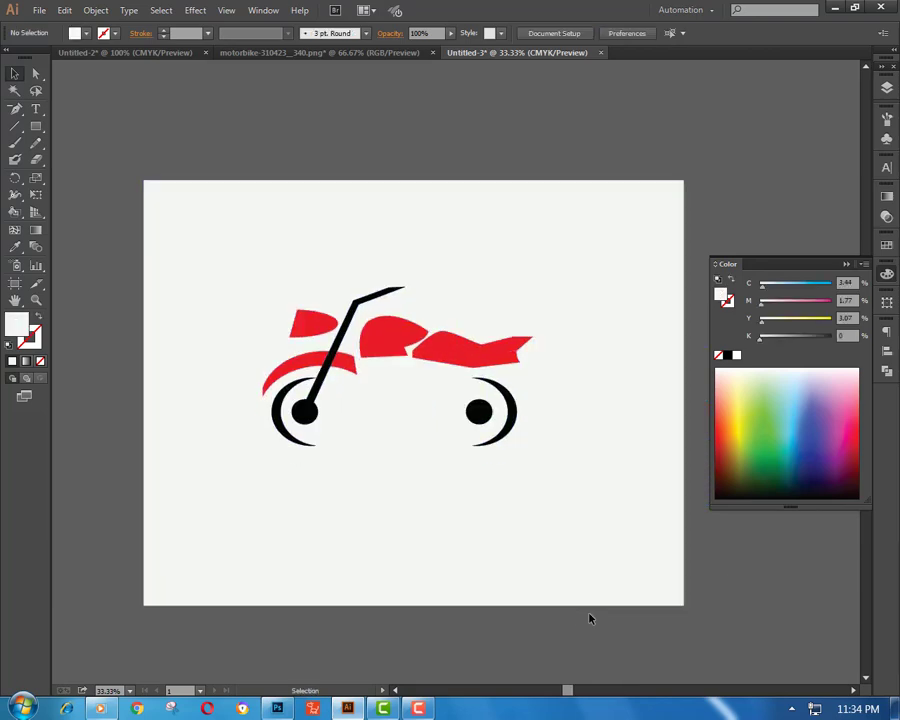
{"action": "key", "text": "ctrl+plus"}
{"action": "left_click_drag", "start_coordinate": [585, 559], "coordinate": [651, 361]}
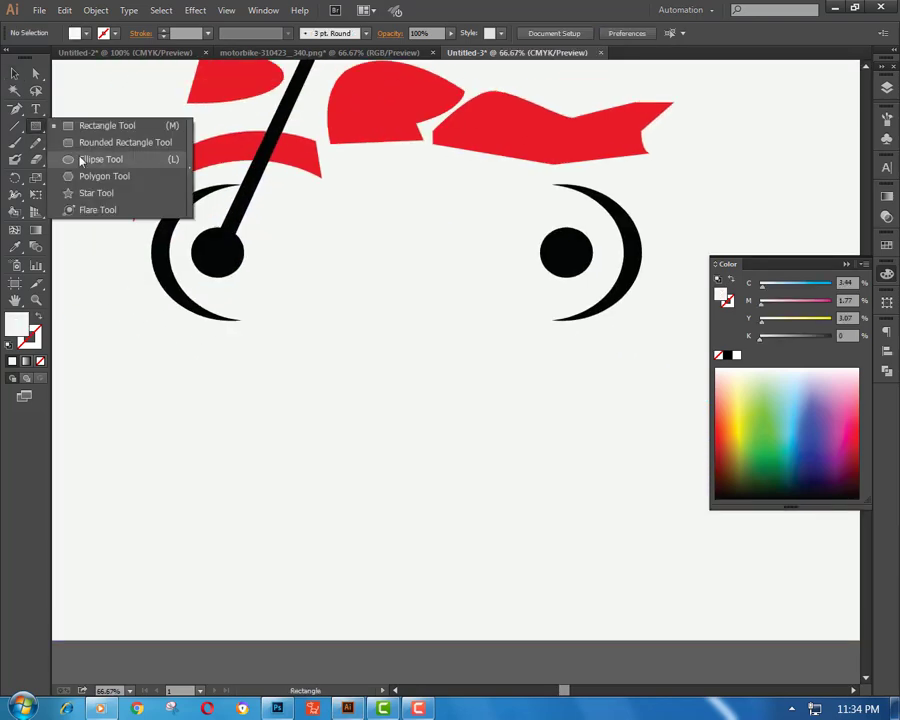
Draw a flat near-black ellipse under the front wheel
{"action": "left_click_drag", "start_coordinate": [38, 127], "coordinate": [86, 157]}
{"action": "mouse_move", "coordinate": [169, 326]}
{"action": "left_mouse_down"}
{"action": "mouse_move", "coordinate": [310, 340]}
{"action": "mouse_move", "coordinate": [308, 330]}
{"action": "left_mouse_up"}
{"action": "double_click", "coordinate": [17, 324]}
{"action": "left_click", "coordinate": [514, 476]}
{"action": "left_click", "coordinate": [713, 312]}
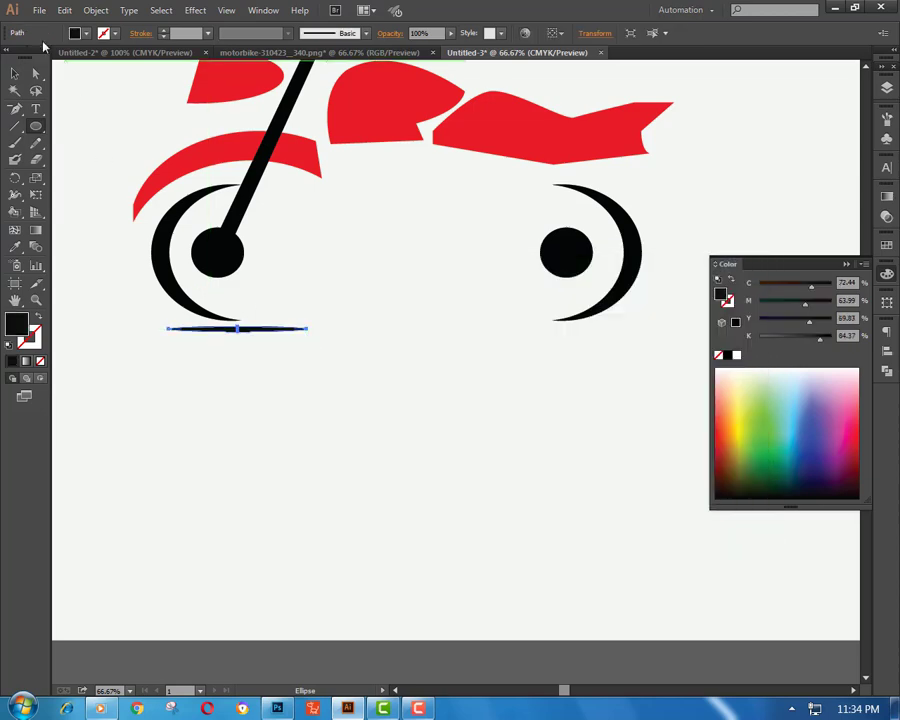
Nudge the shadow ellipse down onto the ground and fade it to 13% opacity
{"action": "key", "text": "v"}
{"action": "key", "text": "shift+Left"}
{"action": "key", "text": "shift+Left"}
{"action": "key", "text": "shift+Left"}
{"action": "key", "text": "shift+Left"}
{"action": "key", "text": "shift+Left"}
{"action": "key", "text": "shift+Left"}
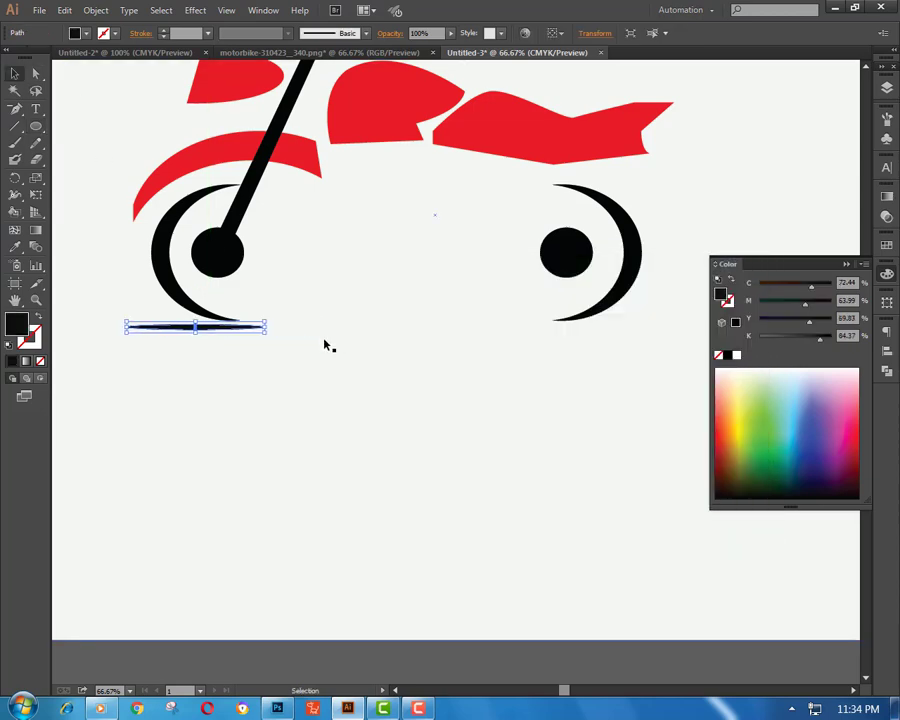
{"action": "key", "text": "shift+Right"}
{"action": "key", "text": "shift+Right"}
{"action": "key", "text": "shift+Right"}
{"action": "key", "text": "shift+Right"}
{"action": "key", "text": "Up"}
{"action": "key", "text": "Up"}
{"action": "key", "text": "Up"}
{"action": "key", "text": "Down"}
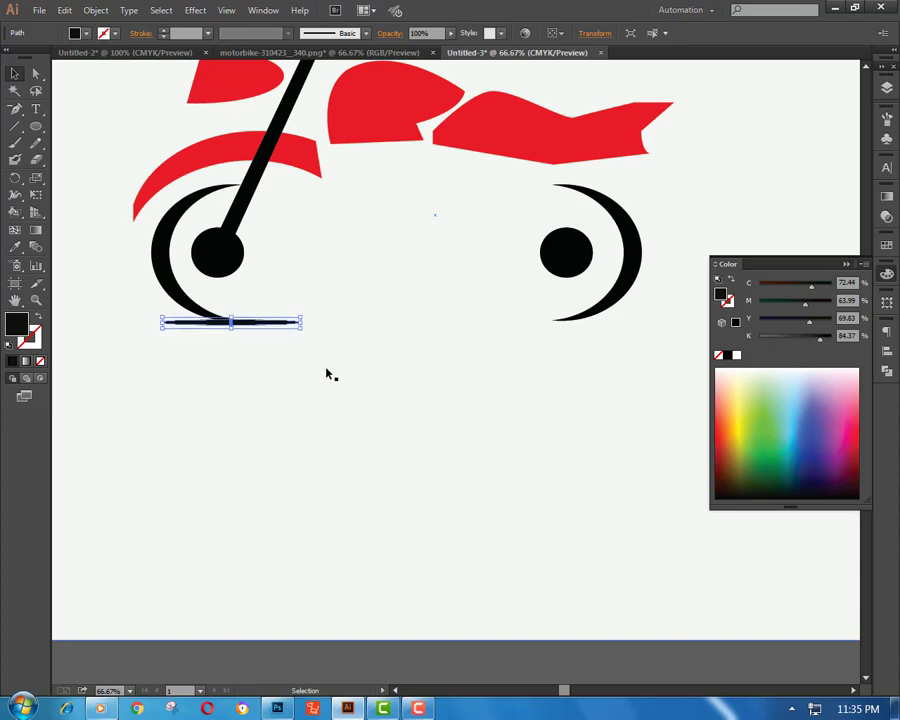
{"action": "key", "text": "Down"}
{"action": "key", "text": "Down"}
{"action": "key", "text": "Down"}
{"action": "key", "text": "Down"}
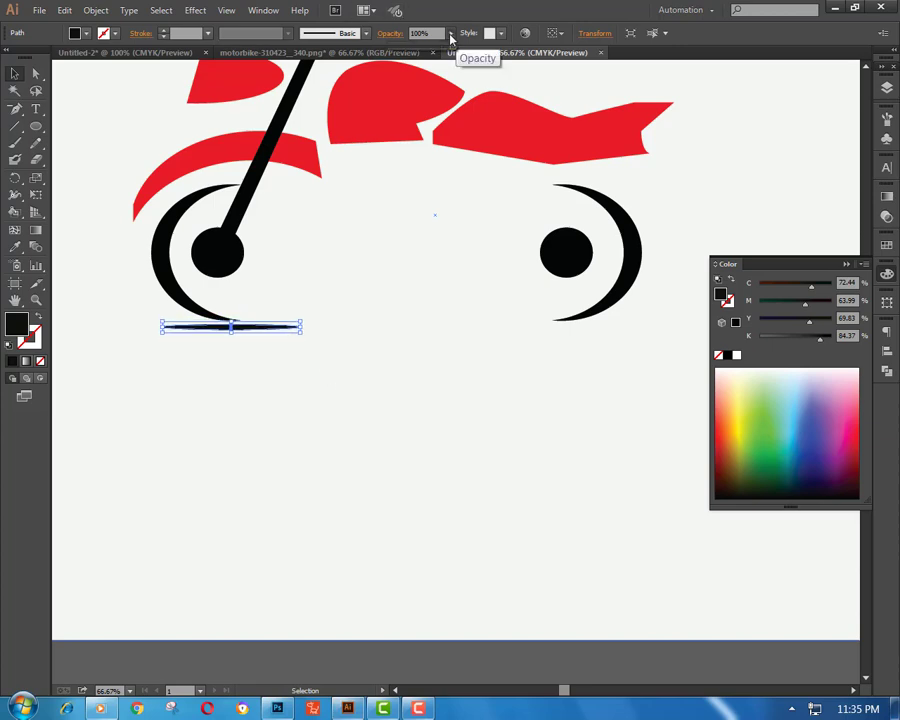
{"action": "left_click_drag", "start_coordinate": [450, 33], "coordinate": [416, 52]}
Fine-tune the shadow's position under the front wheel
{"action": "left_click", "coordinate": [85, 126]}
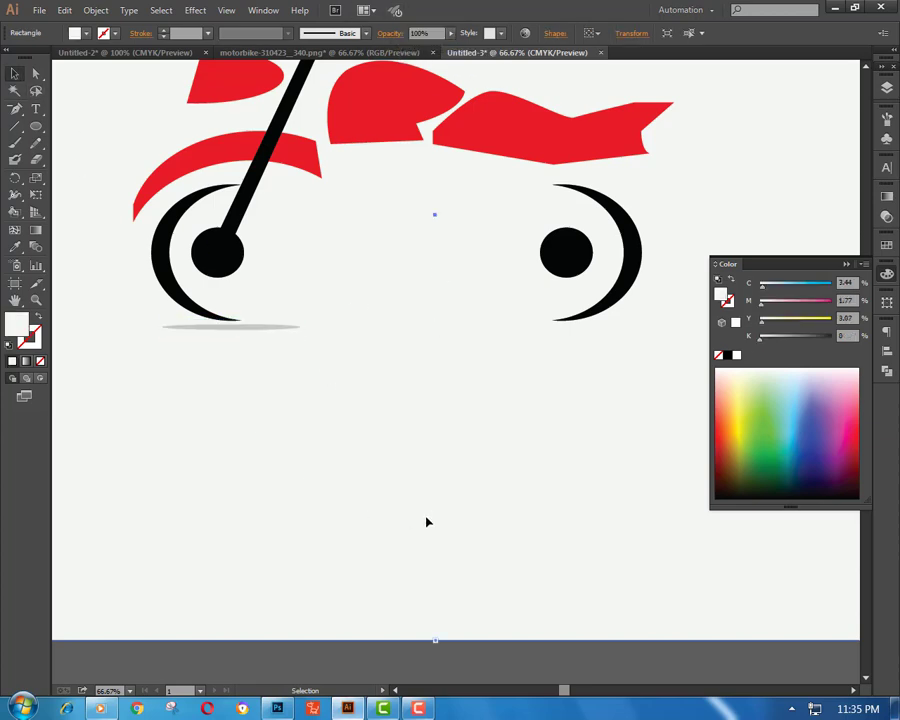
{"action": "scroll", "coordinate": [427, 518], "scroll_direction": "up", "scroll_amount": 2}
{"action": "left_click_drag", "start_coordinate": [240, 382], "coordinate": [245, 386]}
{"action": "left_click", "coordinate": [267, 443]}
{"action": "key", "text": "ctrl+minus"}
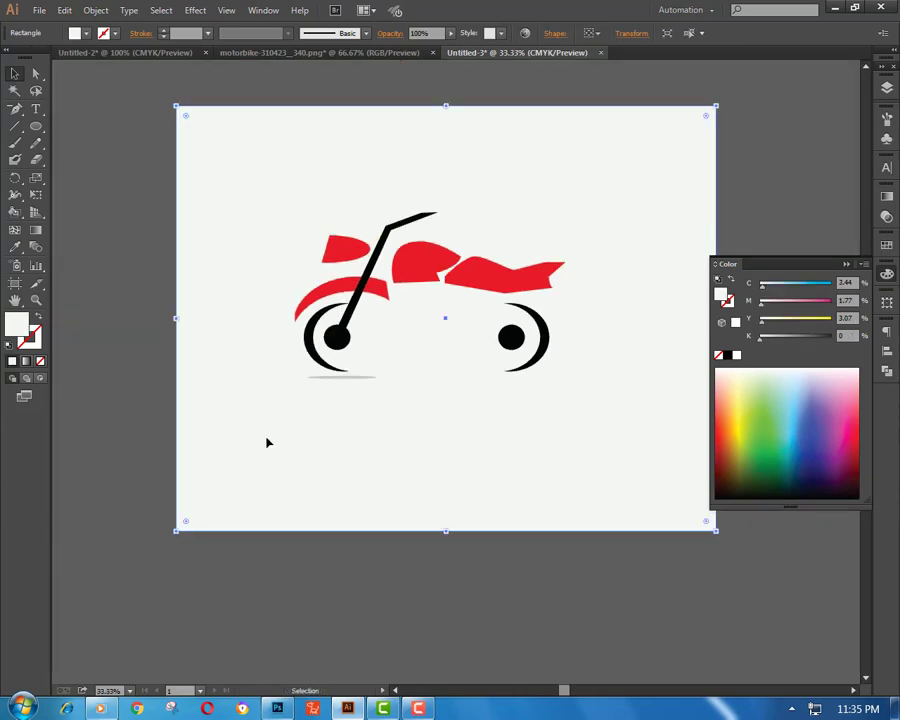
Shift a copy of the faded shadow rightward until it sits under the rear wheel
{"action": "left_click", "coordinate": [358, 377]}
{"action": "key", "text": "shift+Right"}
{"action": "key", "text": "shift+Right"}
{"action": "key", "text": "shift+Right"}
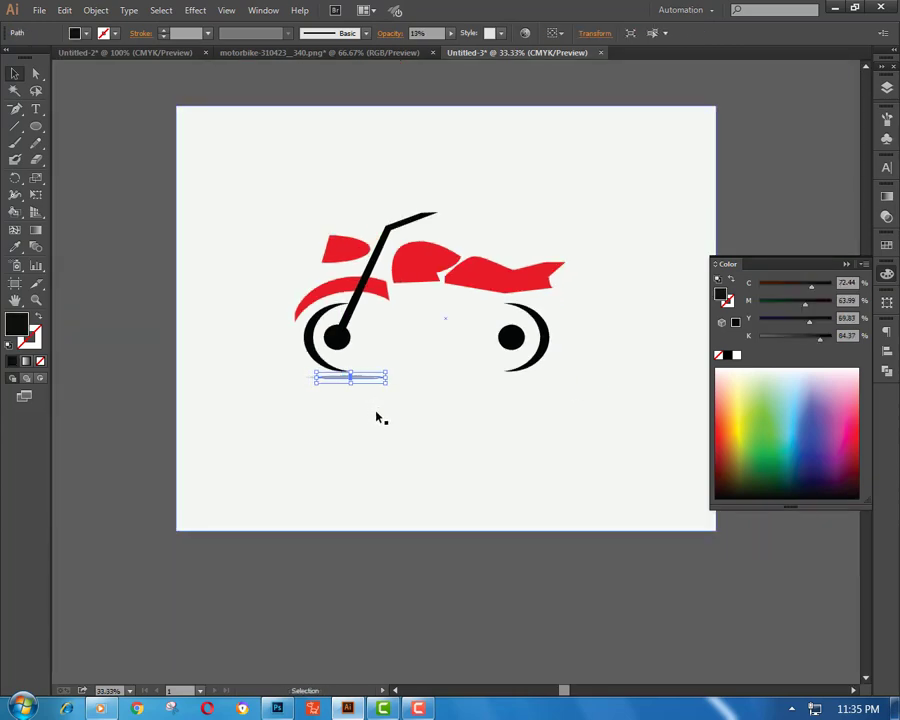
{"action": "key", "text": "shift+Right"}
{"action": "key", "text": "shift+Right"}
{"action": "key", "text": "shift+Right"}
{"action": "key", "text": "shift+Right"}
{"action": "key", "text": "shift+Right"}
{"action": "key", "text": "shift+Right"}
{"action": "key", "text": "shift+Right"}
{"action": "key", "text": "shift+Right"}
{"action": "key", "text": "shift+Right"}
{"action": "key", "text": "shift+Right"}
{"action": "key", "text": "shift+Right"}
{"action": "key", "text": "shift+Right"}
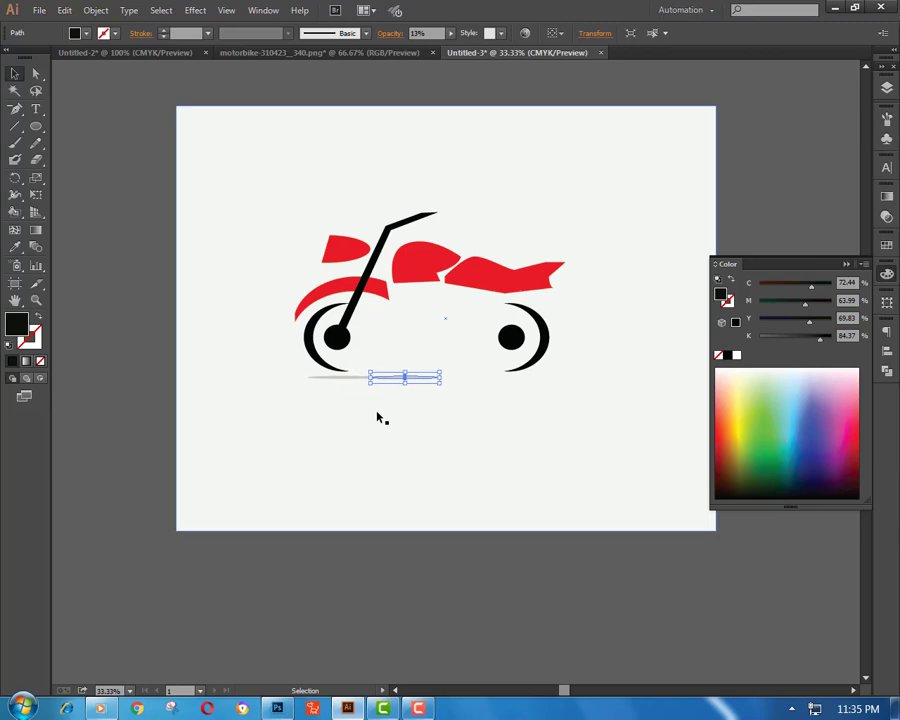
{"action": "key", "text": "shift+Right"}
{"action": "key", "text": "shift+Right"}
{"action": "key", "text": "shift+Right"}
{"action": "key", "text": "shift+Right"}
{"action": "key", "text": "shift+Right"}
{"action": "key", "text": "shift+Right"}
{"action": "key", "text": "shift+Right"}
{"action": "key", "text": "shift+Right"}
{"action": "key", "text": "shift+Right"}
{"action": "key", "text": "shift+Right"}
{"action": "key", "text": "shift+Right"}
{"action": "key", "text": "shift+Right"}
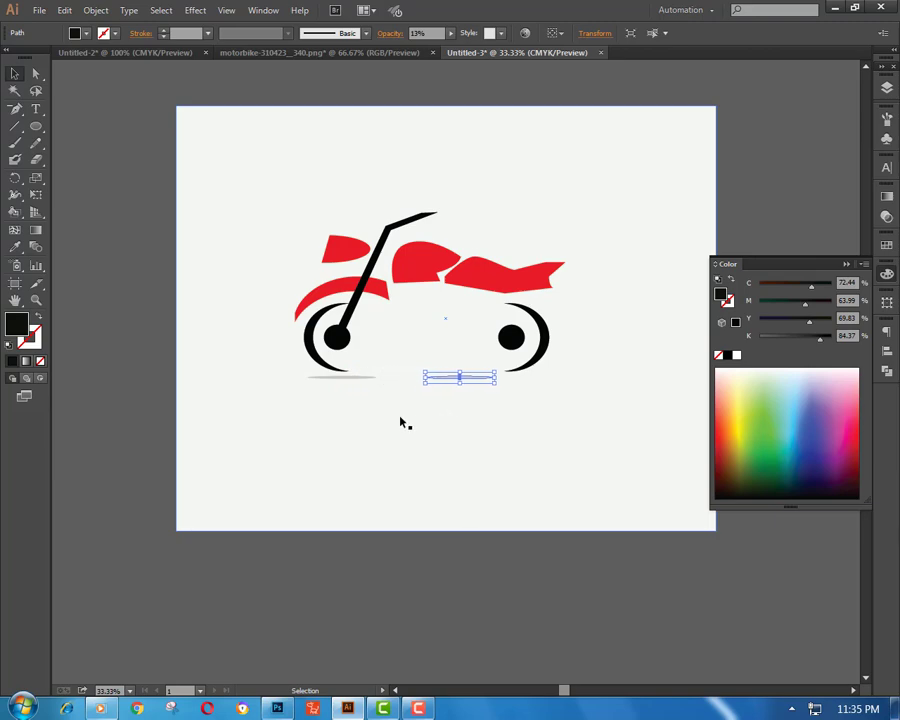
{"action": "key", "text": "shift+Right"}
{"action": "key", "text": "shift+Right"}
{"action": "key", "text": "shift+Right"}
{"action": "key", "text": "shift+Right"}
{"action": "key", "text": "shift+Right"}
{"action": "key", "text": "shift+Right"}
{"action": "key", "text": "shift+Right"}
{"action": "key", "text": "shift+Right"}
{"action": "key", "text": "shift+Right"}
{"action": "key", "text": "shift+Right"}
{"action": "key", "text": "shift+Right"}
{"action": "key", "text": "shift+Right"}
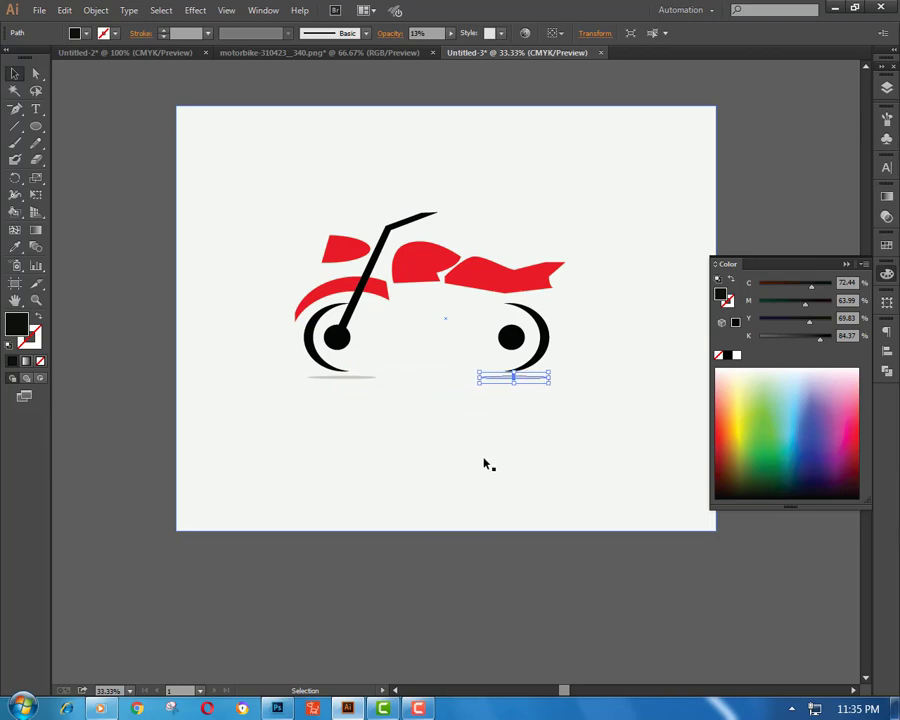
{"action": "key", "text": "shift+Right"}
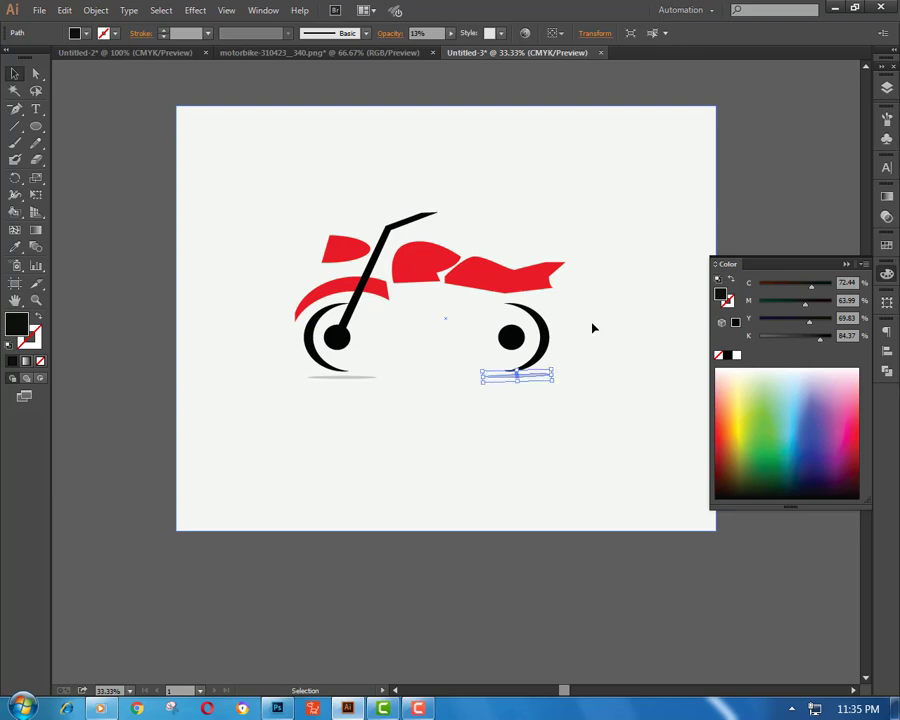
Make the front-wheel shadow narrower and check both shadows against the background
{"action": "left_click", "coordinate": [351, 376]}
{"action": "left_click_drag", "start_coordinate": [379, 377], "coordinate": [363, 376]}
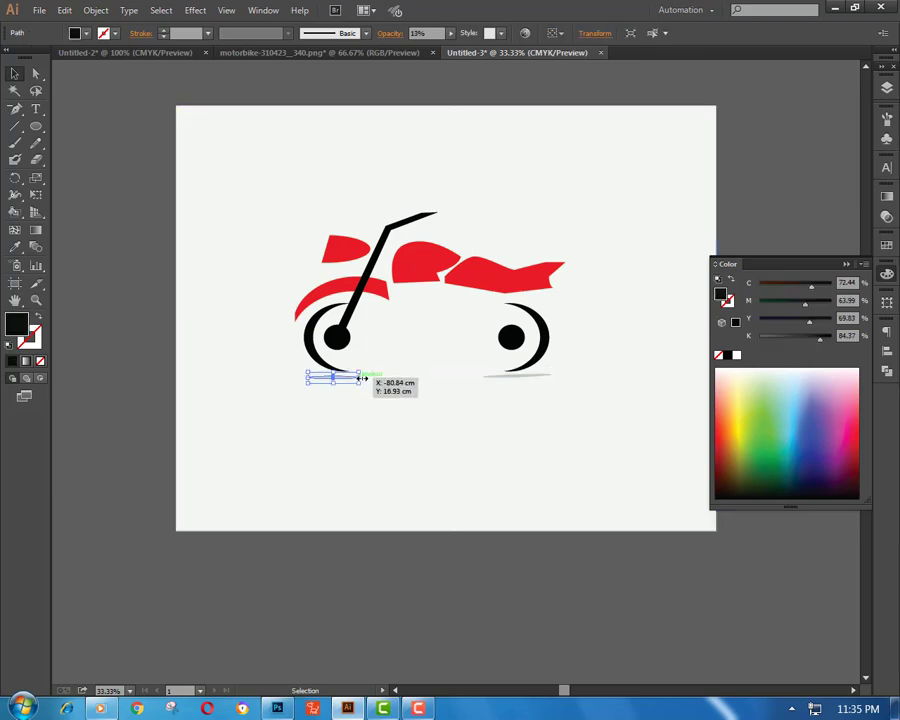
{"action": "left_click", "coordinate": [131, 356]}
{"action": "left_click", "coordinate": [483, 377]}
{"action": "left_click", "coordinate": [556, 476]}
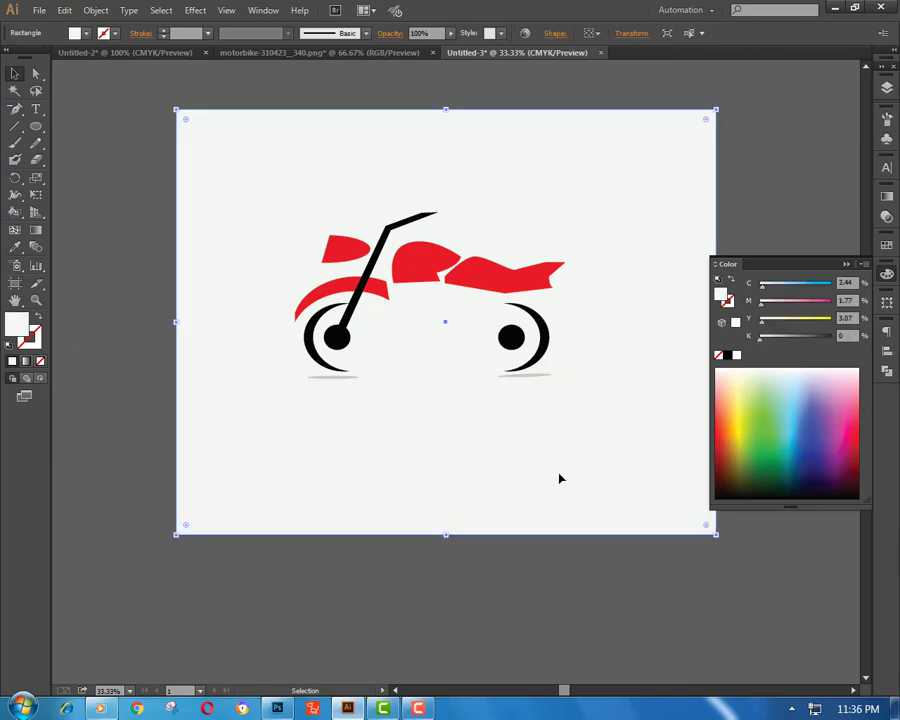
{"action": "key", "text": "ctrl+minus"}
{"action": "key", "text": "ctrl+plus"}
{"action": "key", "text": "ctrl+minus"}
{"action": "key", "text": "ctrl+minus"}
{"action": "key", "text": "ctrl+minus"}
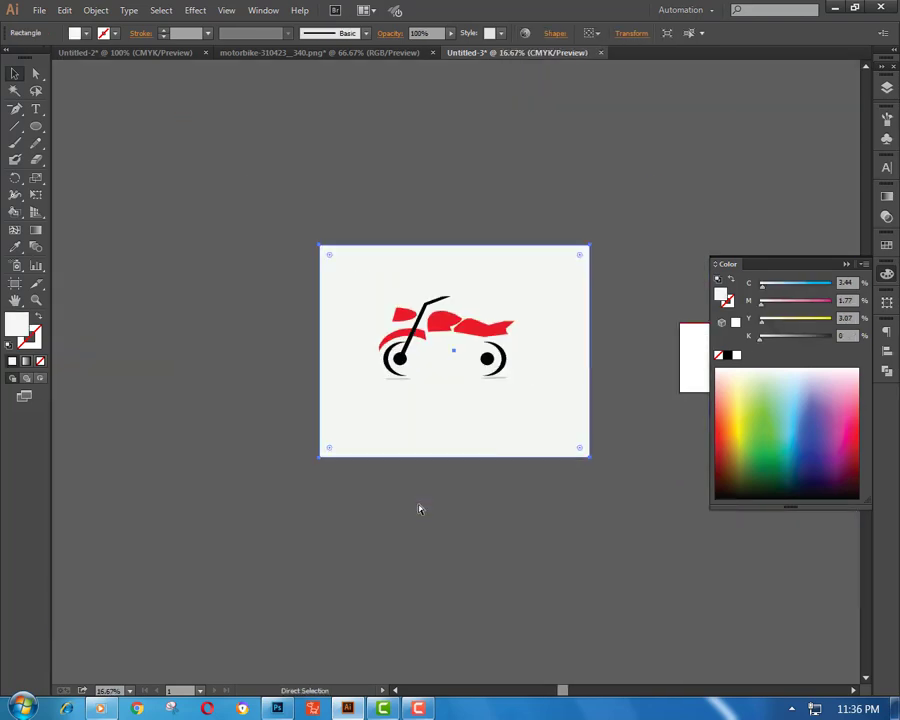
{"action": "key", "text": "ctrl+plus"}
{"action": "key", "text": "ctrl+plus"}
Reposition the rear-wheel shadow under its wheel and view the whole artboard
{"action": "left_click", "coordinate": [340, 385]}
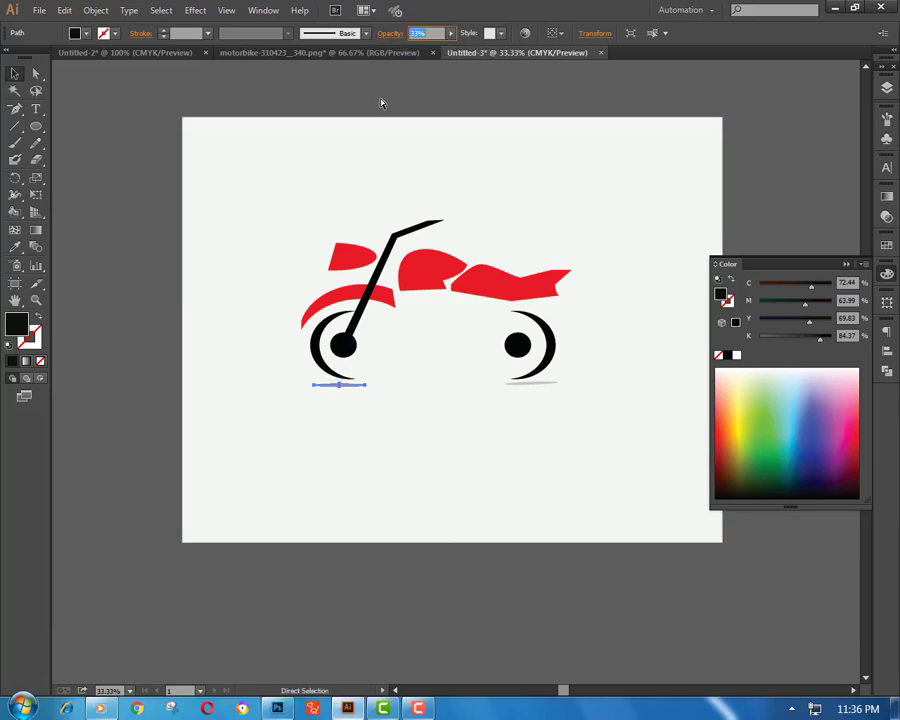
{"action": "left_click", "coordinate": [340, 108]}
{"action": "left_click", "coordinate": [318, 386]}
{"action": "left_click", "coordinate": [394, 587]}
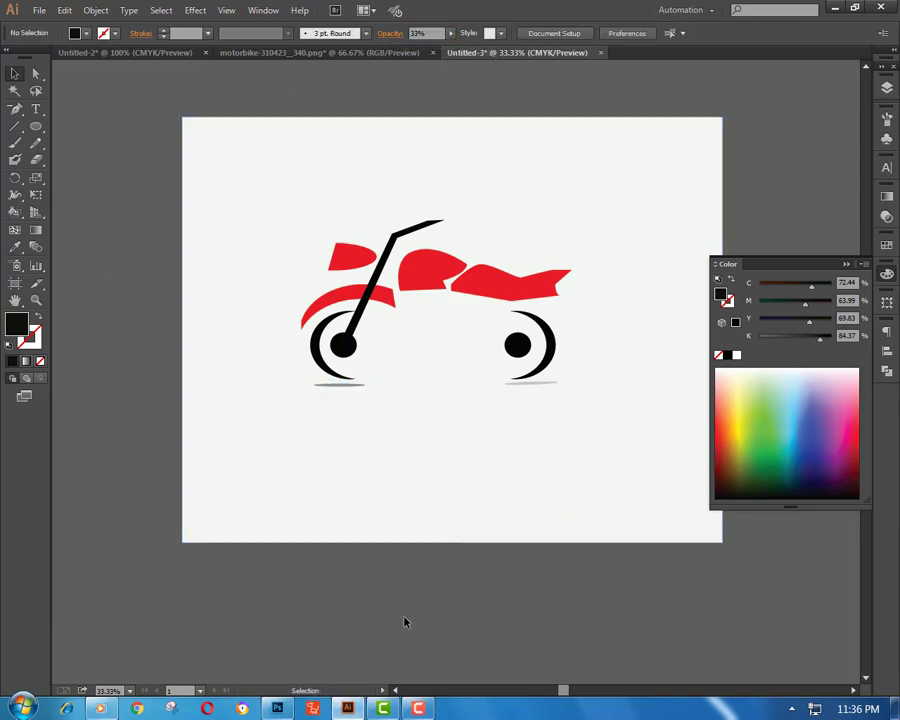
{"action": "left_click", "coordinate": [515, 392]}
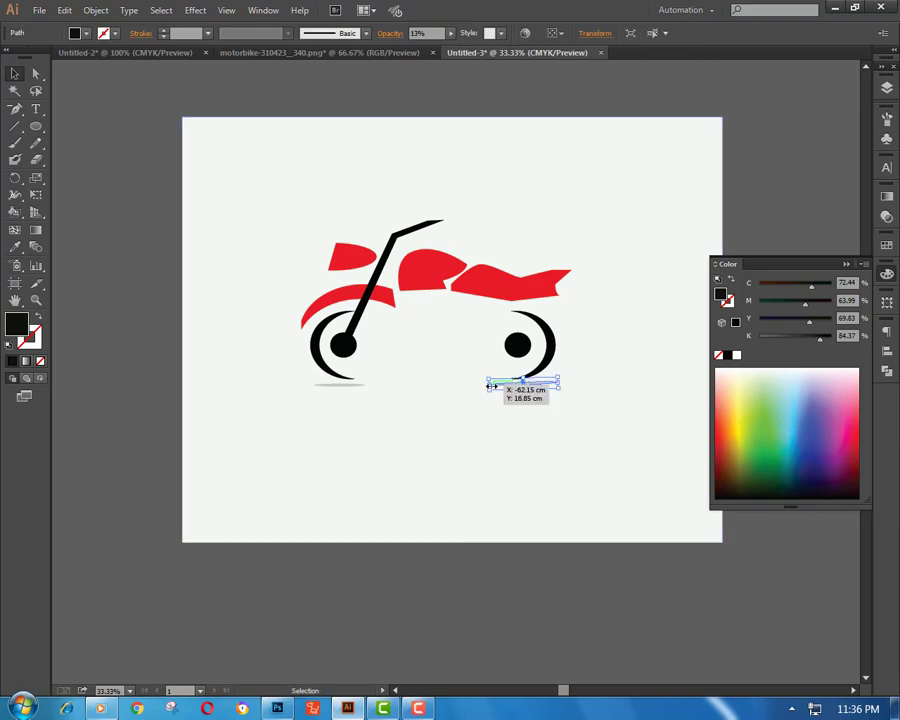
{"action": "left_click", "coordinate": [490, 500]}
{"action": "left_click", "coordinate": [501, 649]}
{"action": "key", "text": "ctrl+minus"}
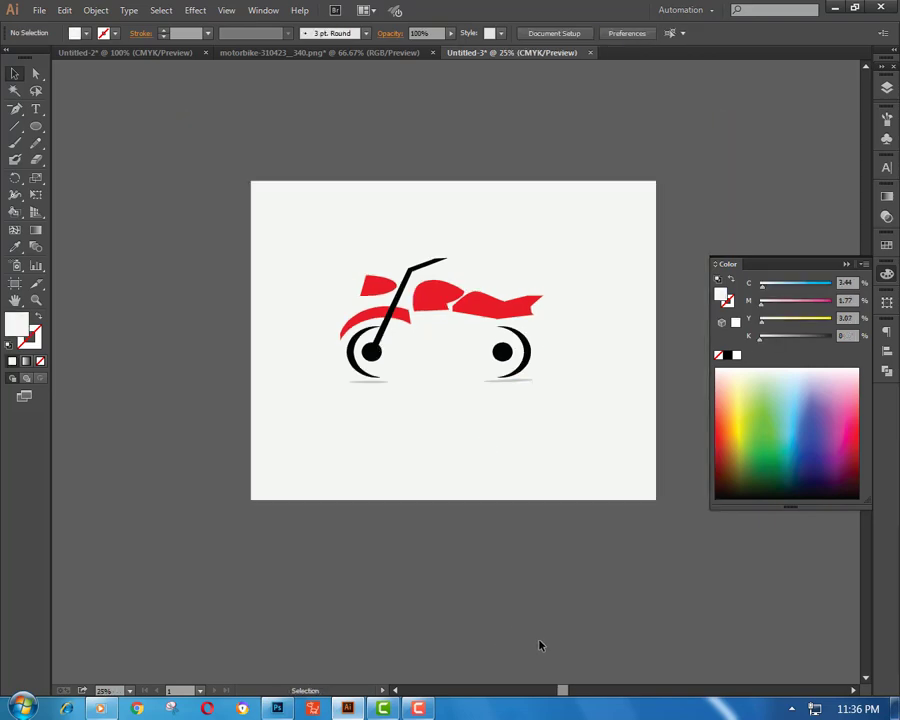
Fill the background rectangle with a purple shade and close the floating colour panel
{"action": "left_click", "coordinate": [298, 281]}
{"action": "double_click", "coordinate": [17, 325]}
{"action": "left_click", "coordinate": [581, 356]}
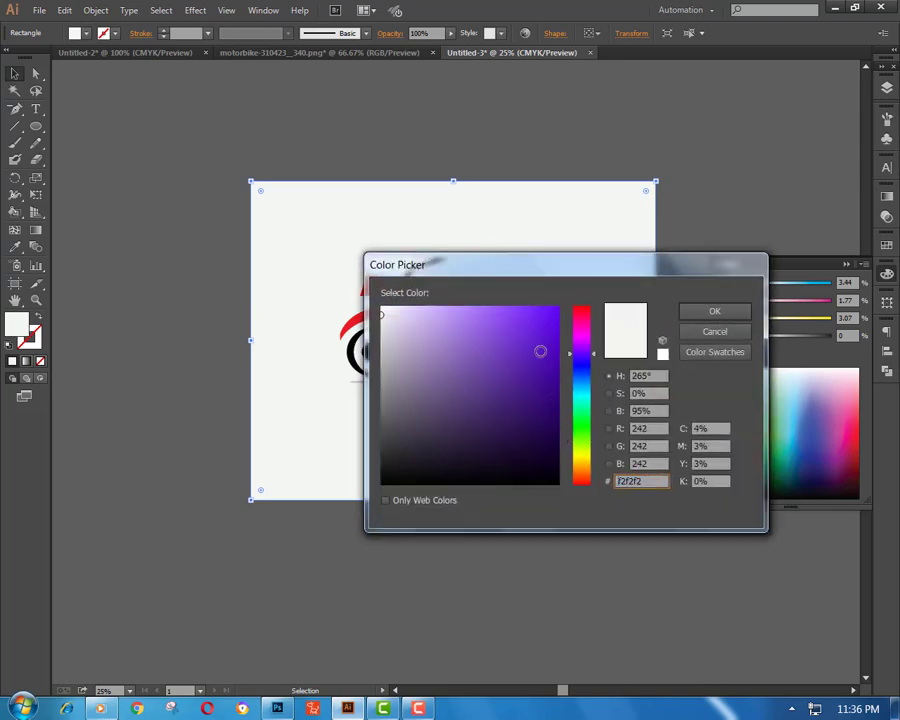
{"action": "left_click", "coordinate": [518, 326]}
{"action": "left_click", "coordinate": [715, 311]}
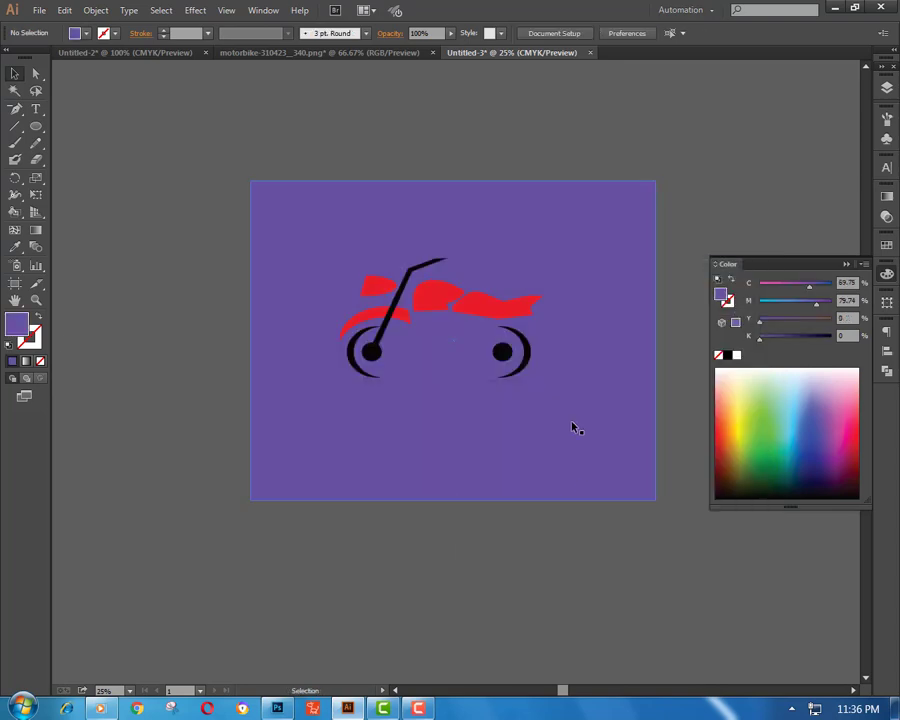
{"action": "key", "text": "ctrl+minus"}
{"action": "key", "text": "ctrl+plus"}
{"action": "key", "text": "ctrl+plus"}
{"action": "key", "text": "ctrl+plus"}
{"action": "scroll", "coordinate": [518, 582], "scroll_direction": "up", "scroll_amount": 3}
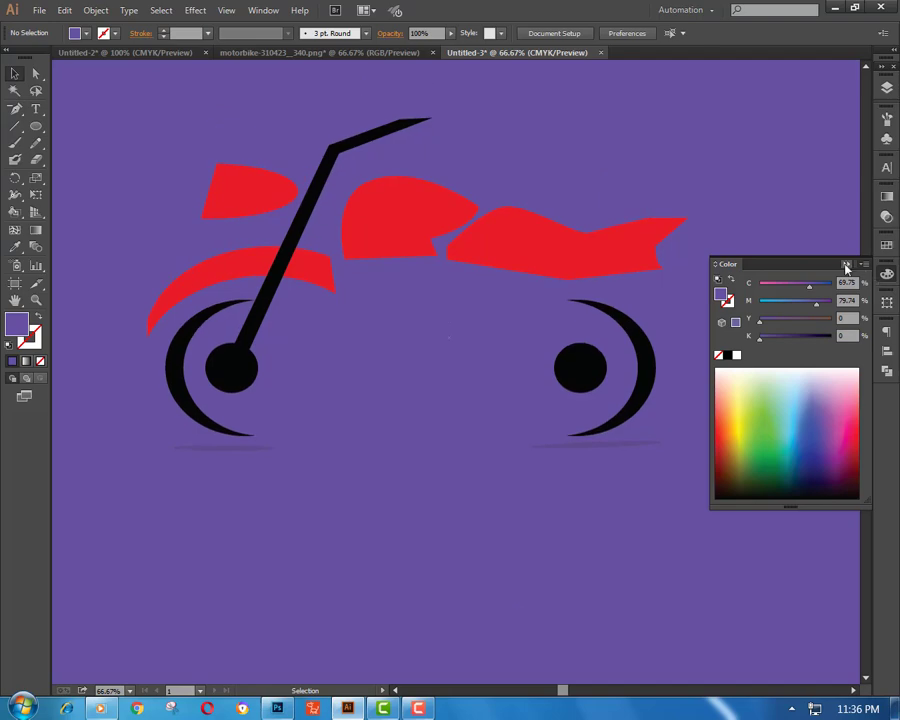
{"action": "left_click", "coordinate": [847, 263]}
{"action": "scroll", "coordinate": [647, 649], "scroll_direction": "down", "scroll_amount": 1}
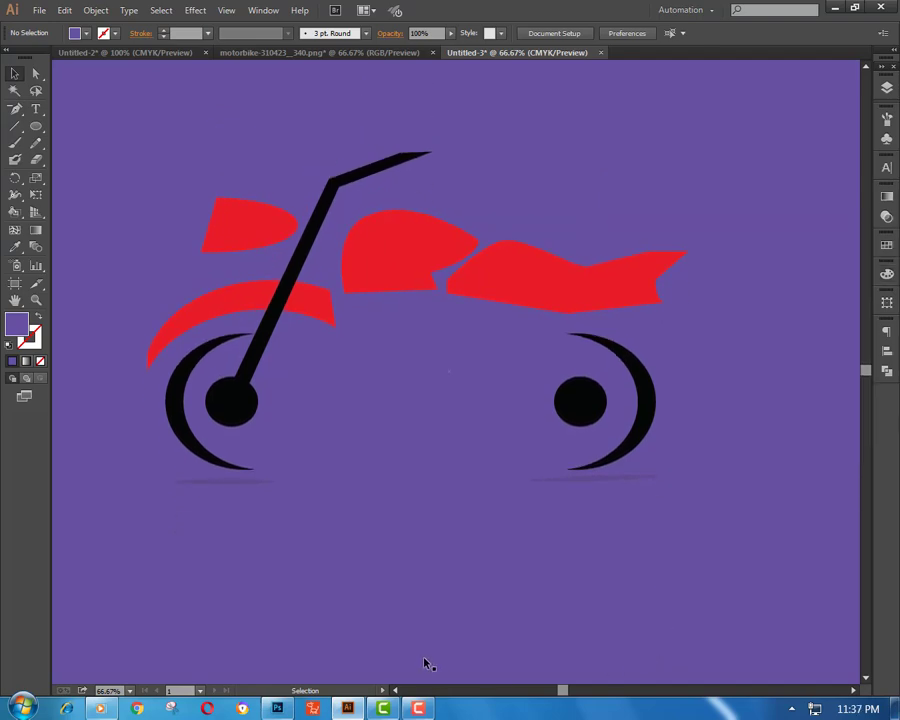
{"action": "left_click", "coordinate": [418, 708]}
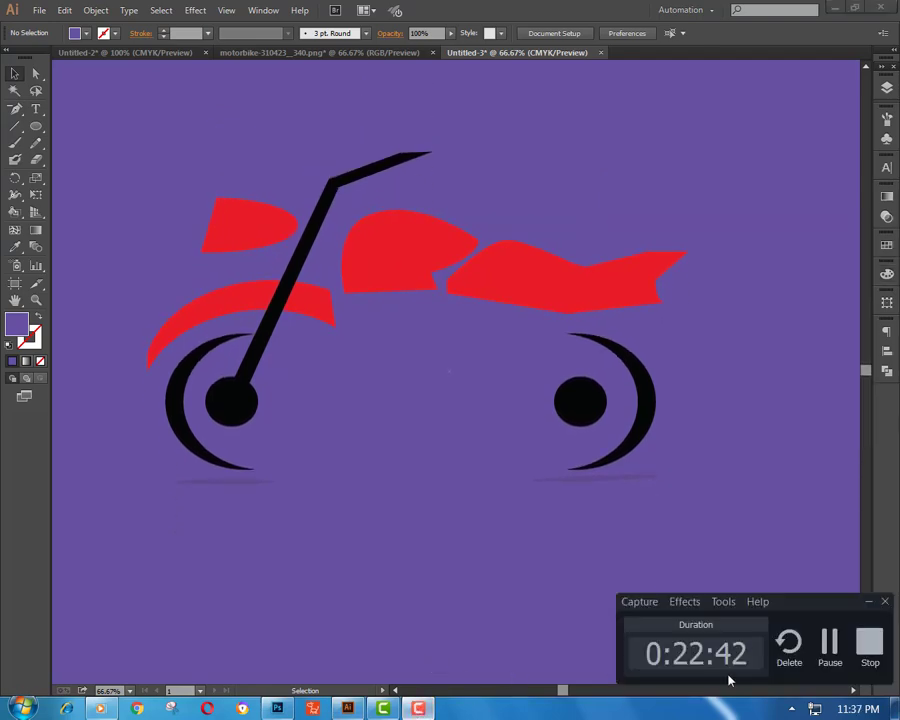
{"action": "left_click", "coordinate": [876, 643]}
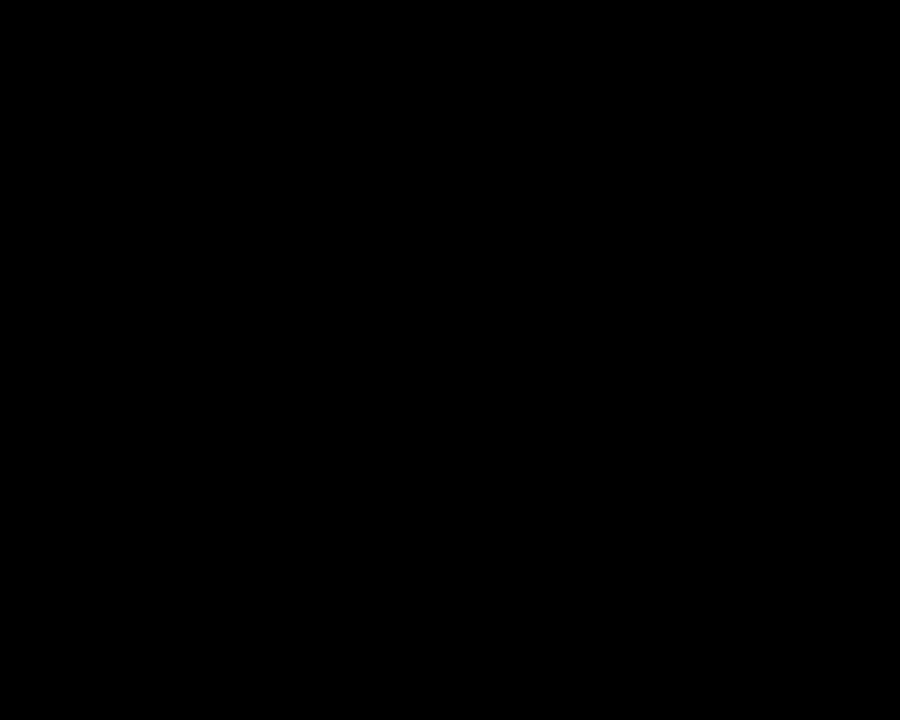